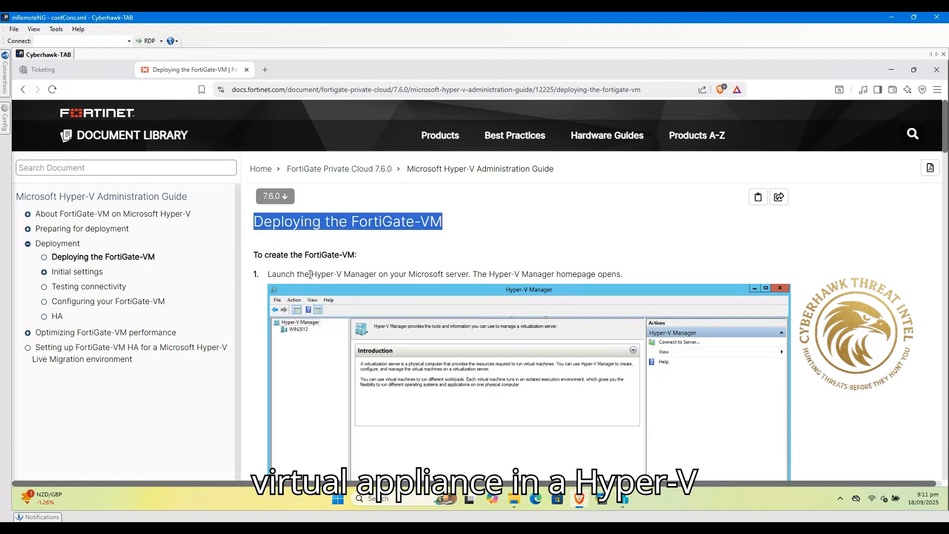
Review the FortiGate VM images on the FortiCloud support page, with Hyper-V selected as the platform.
{"action": "left_click_drag", "start_coordinate": [310, 274], "coordinate": [391, 278]}
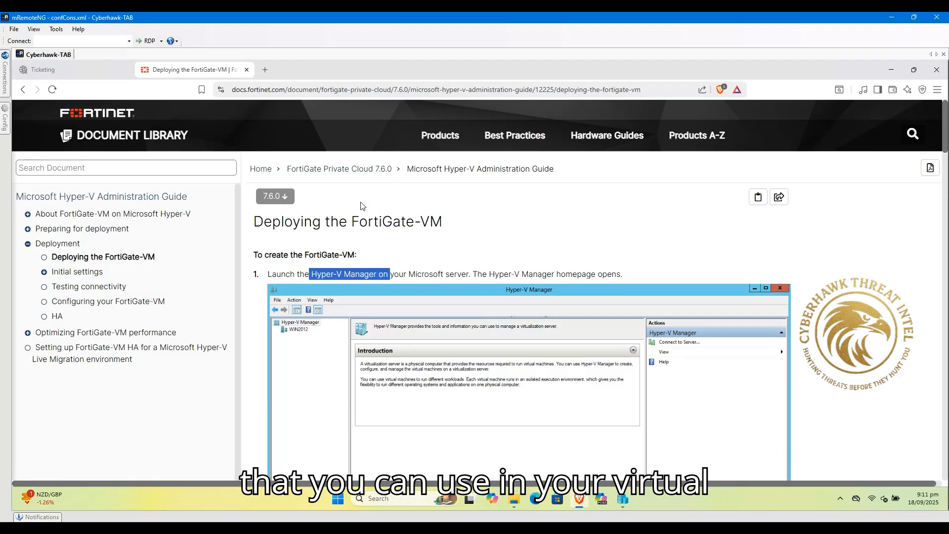
{"action": "left_click", "coordinate": [370, 230]}
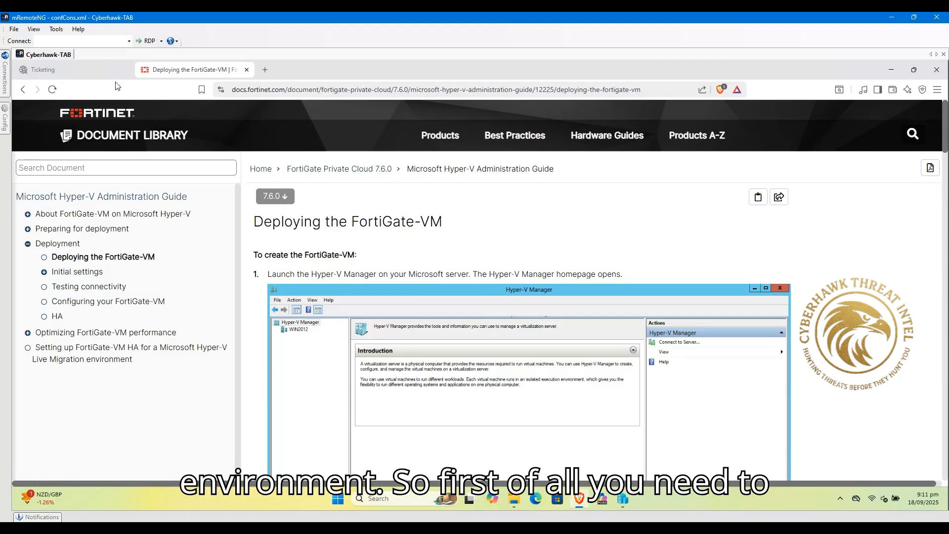
{"action": "left_click", "coordinate": [104, 74]}
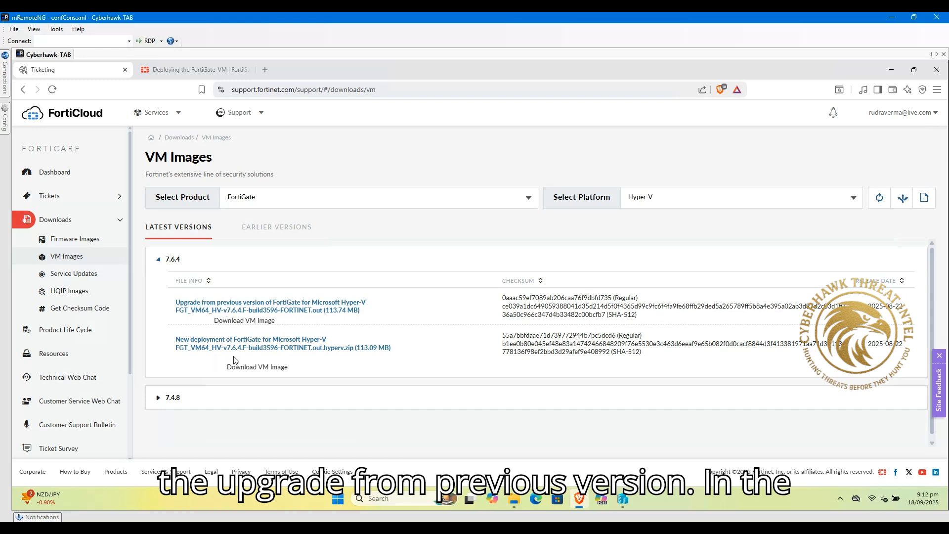
{"action": "left_click", "coordinate": [657, 205]}
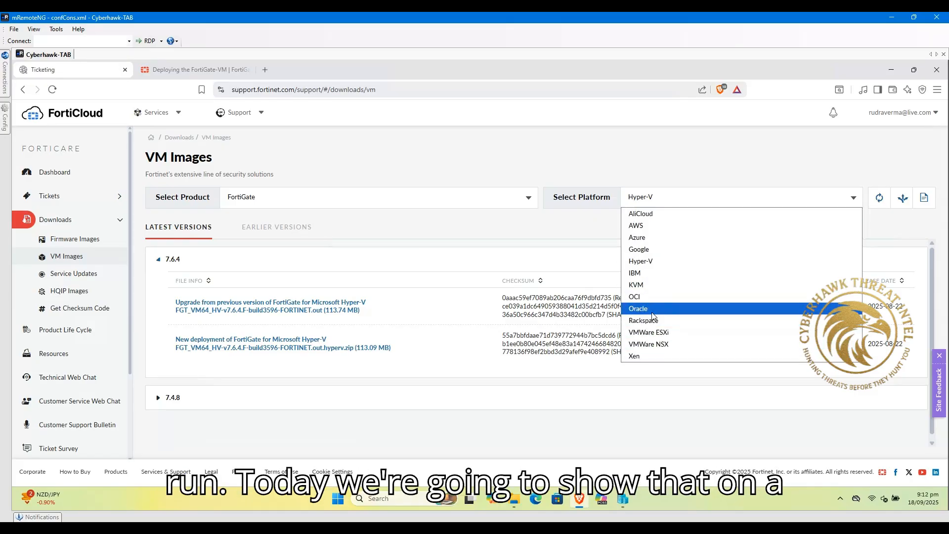
{"action": "left_click", "coordinate": [653, 263]}
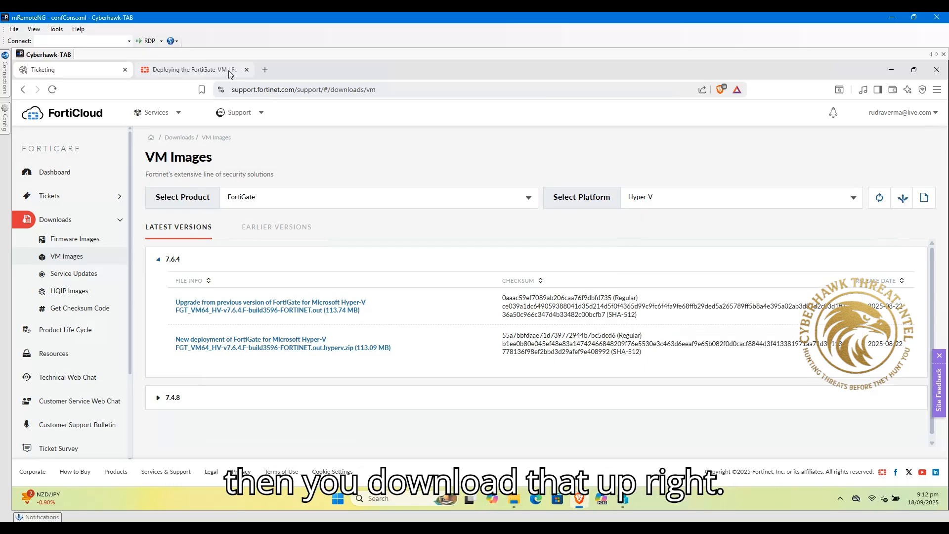
Compare the documentation versions of the FortiGate-VM deployment guide with the 7.6.4 new-deployment image for Hyper-V.
{"action": "left_click", "coordinate": [197, 68]}
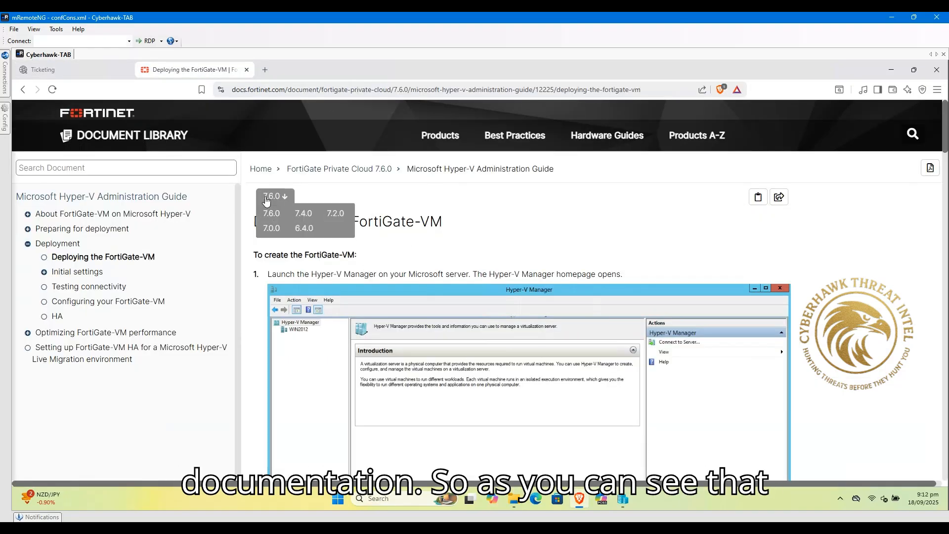
{"action": "left_click", "coordinate": [106, 72]}
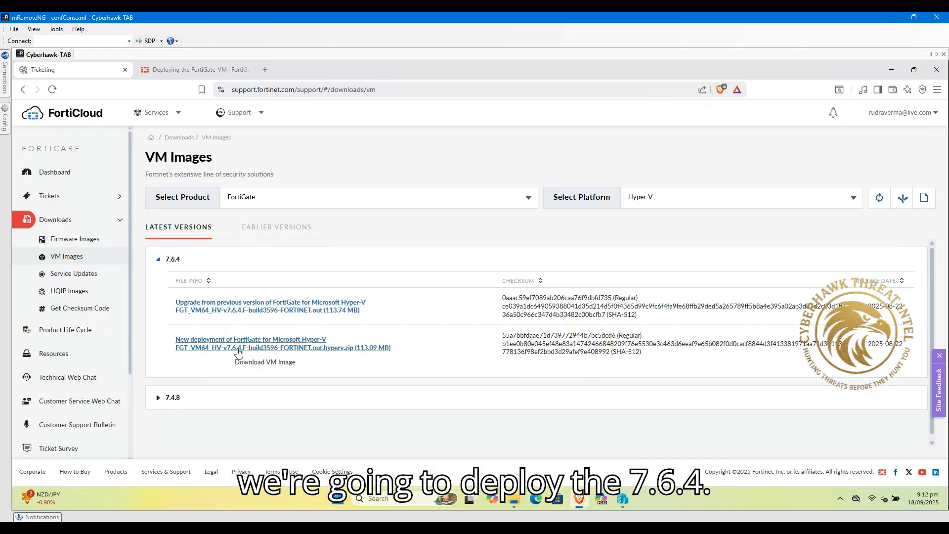
{"action": "left_click", "coordinate": [202, 72]}
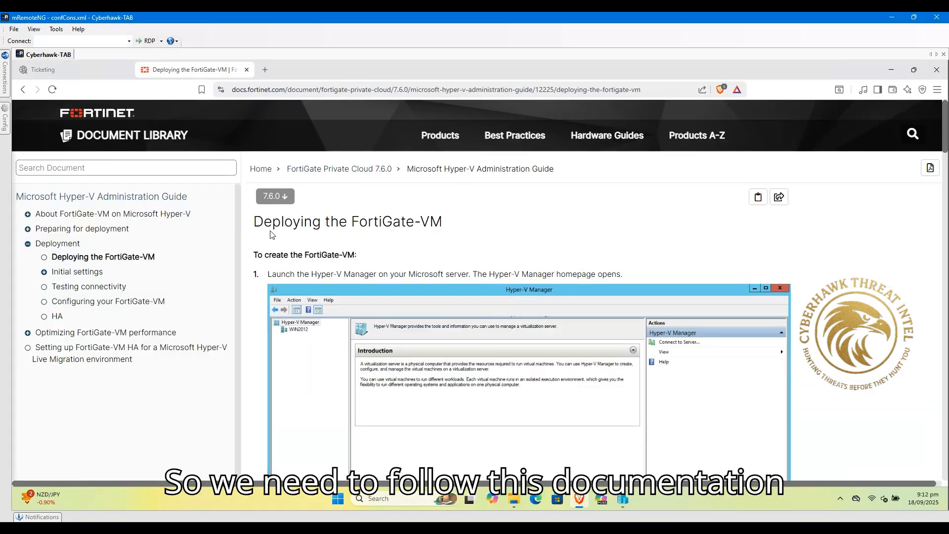
{"action": "left_click_drag", "start_coordinate": [266, 225], "coordinate": [356, 257]}
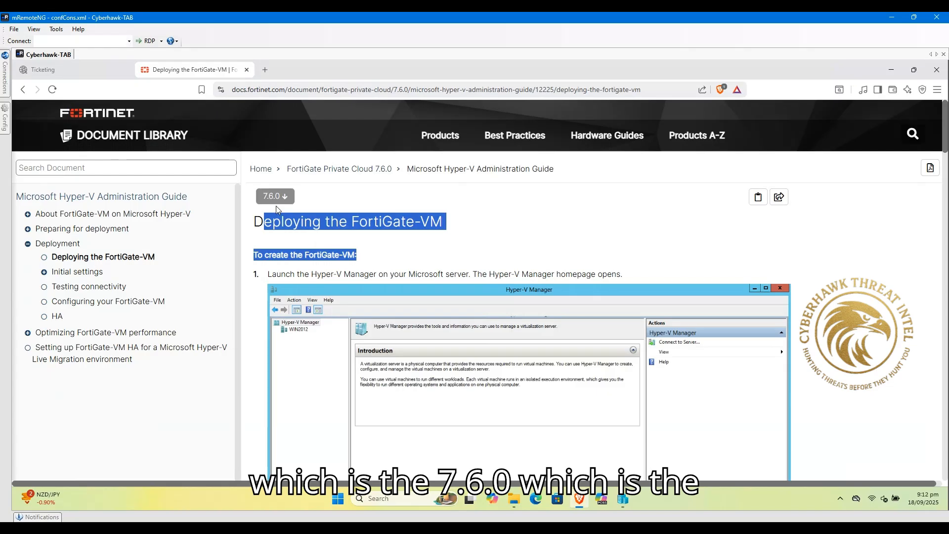
{"action": "left_click", "coordinate": [330, 223]}
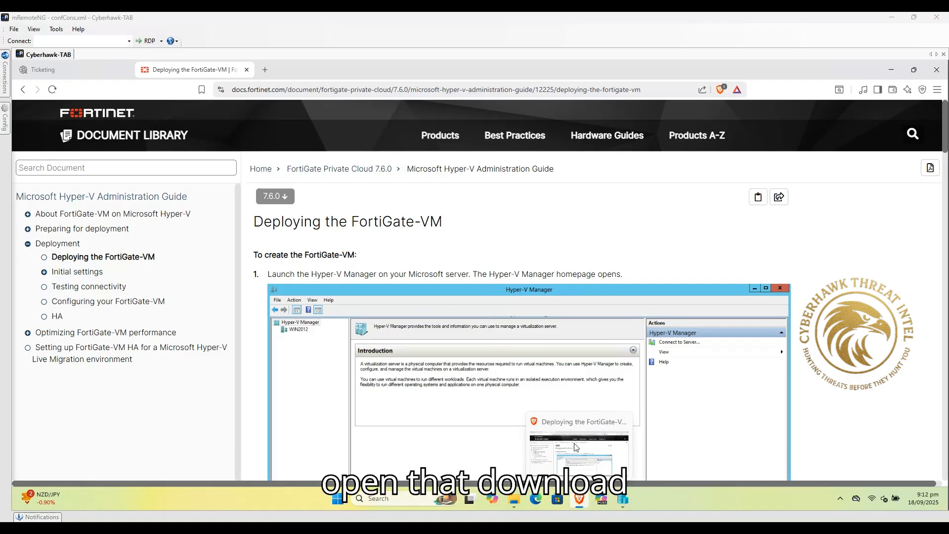
Extract the FGT_VM64_HV-v7.6.4.F-build3596 zip in Downloads without showing the files on completion, and open the extracted folder.
{"action": "mouse_move", "coordinate": [513, 500]}
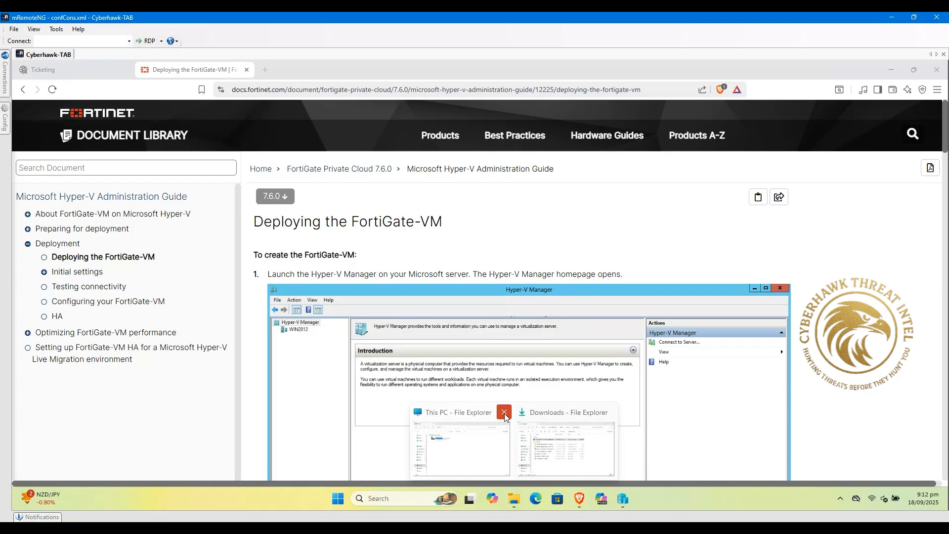
{"action": "left_click", "coordinate": [522, 419]}
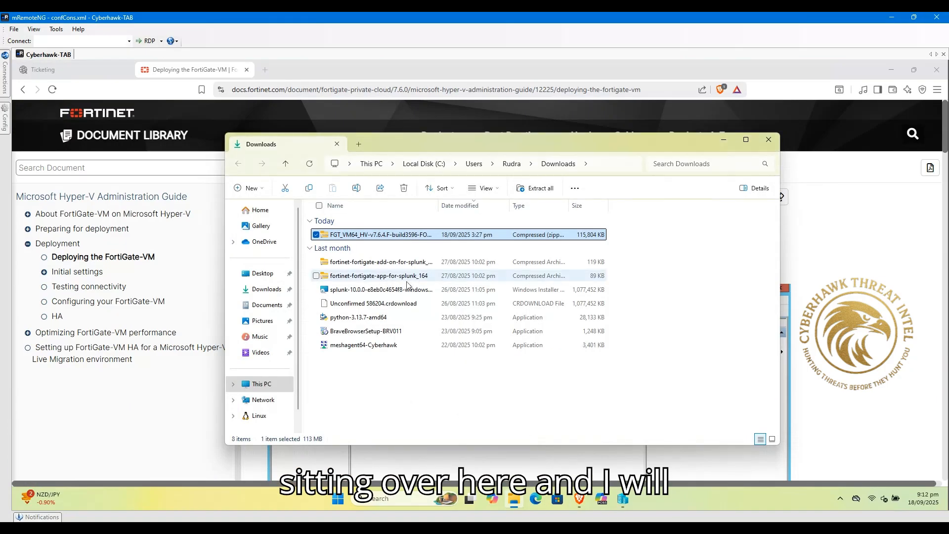
{"action": "right_click", "coordinate": [372, 239]}
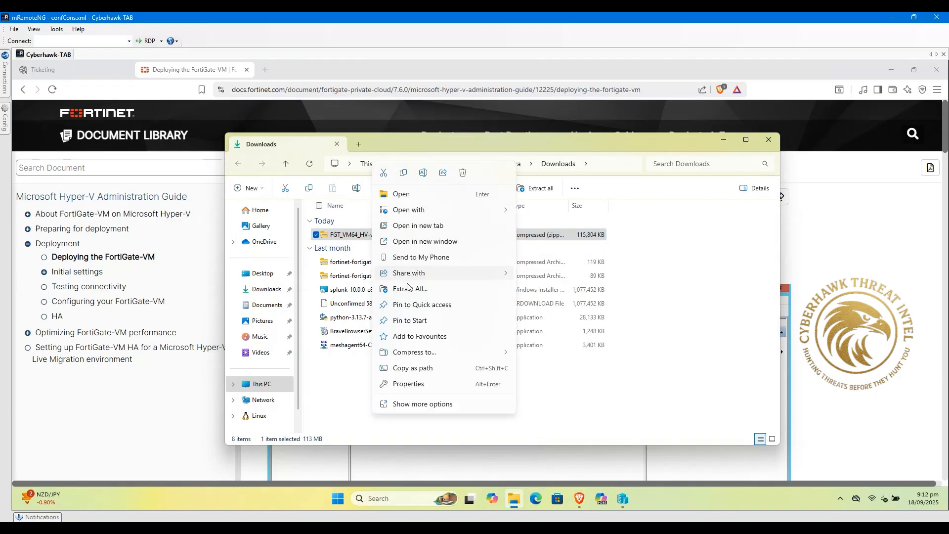
{"action": "left_click", "coordinate": [490, 288]}
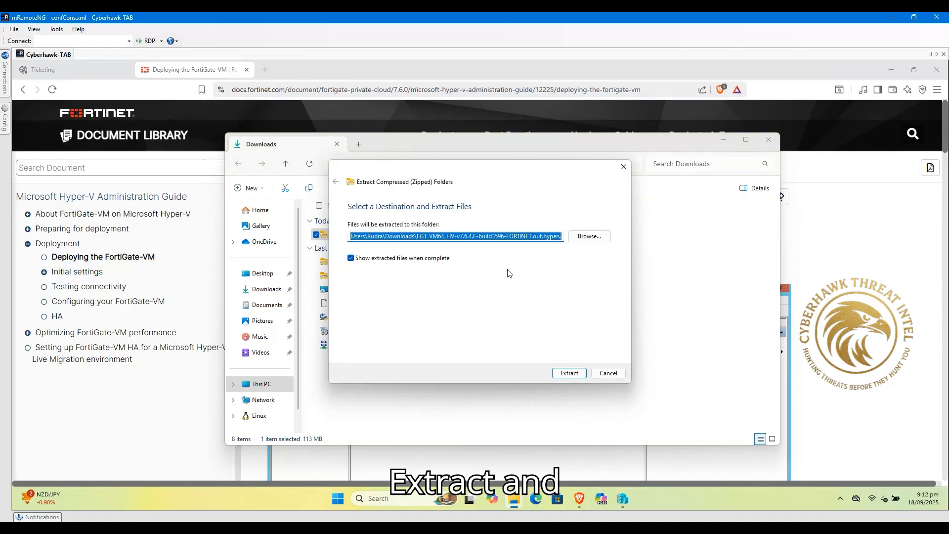
{"action": "left_click", "coordinate": [439, 259]}
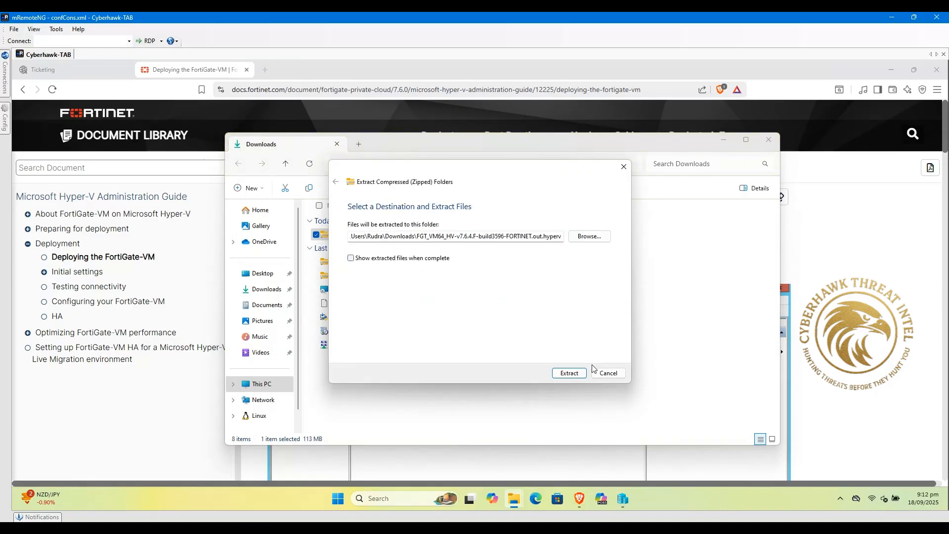
{"action": "left_click", "coordinate": [569, 372]}
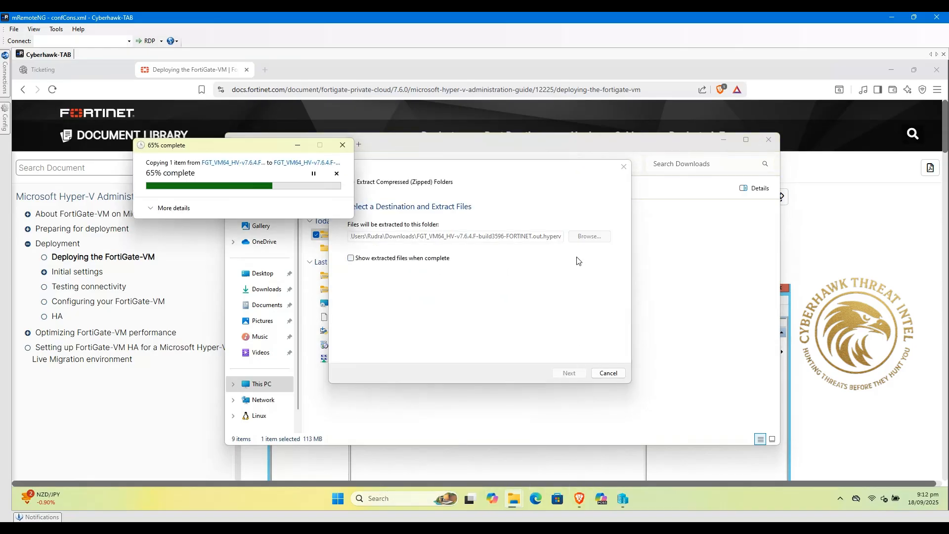
{"action": "double_click", "coordinate": [408, 249]}
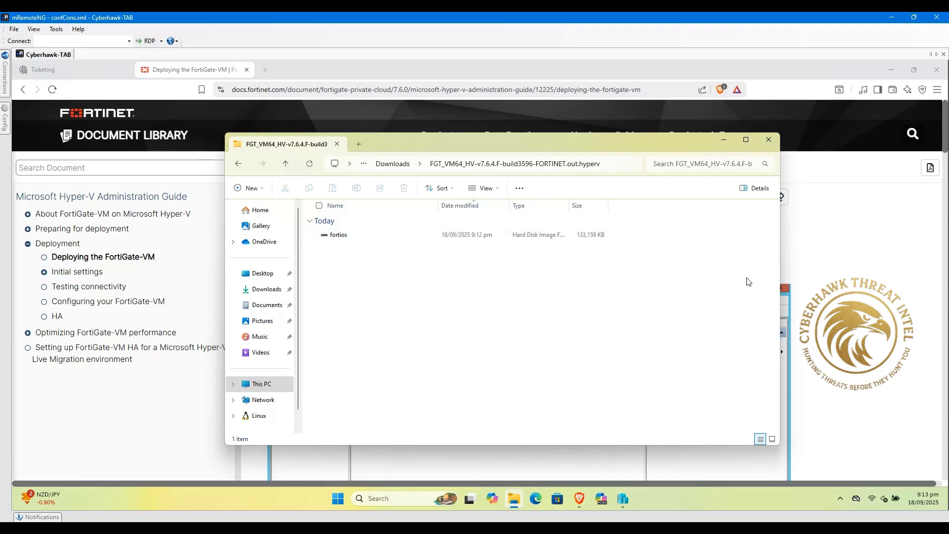
Bring up Hyper-V Manager and arrange its window beside the Fortinet deployment guide, with the guide at step 2.
{"action": "left_click", "coordinate": [853, 254]}
{"action": "scroll", "coordinate": [508, 278], "scroll_direction": "down", "scroll_amount": 1}
{"action": "scroll", "coordinate": [459, 280], "scroll_direction": "down", "scroll_amount": 1}
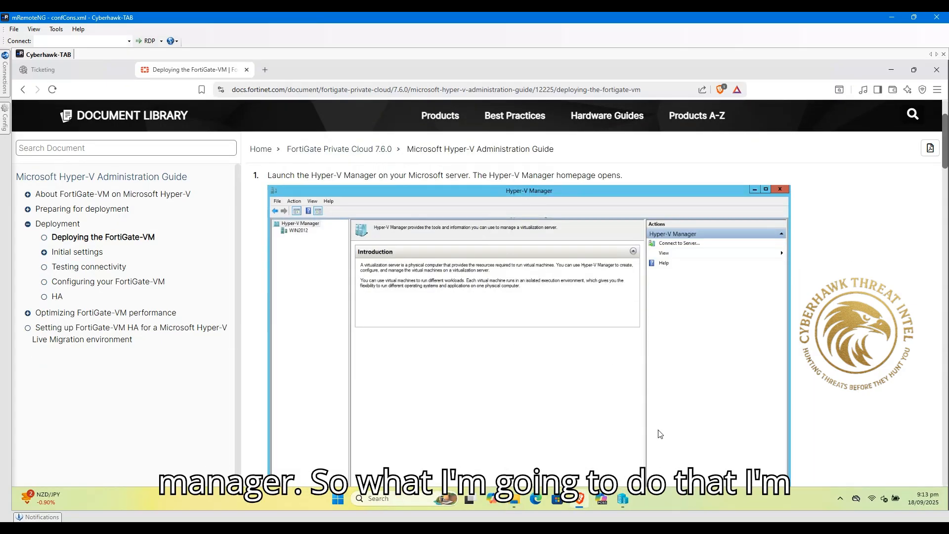
{"action": "left_click", "coordinate": [627, 500]}
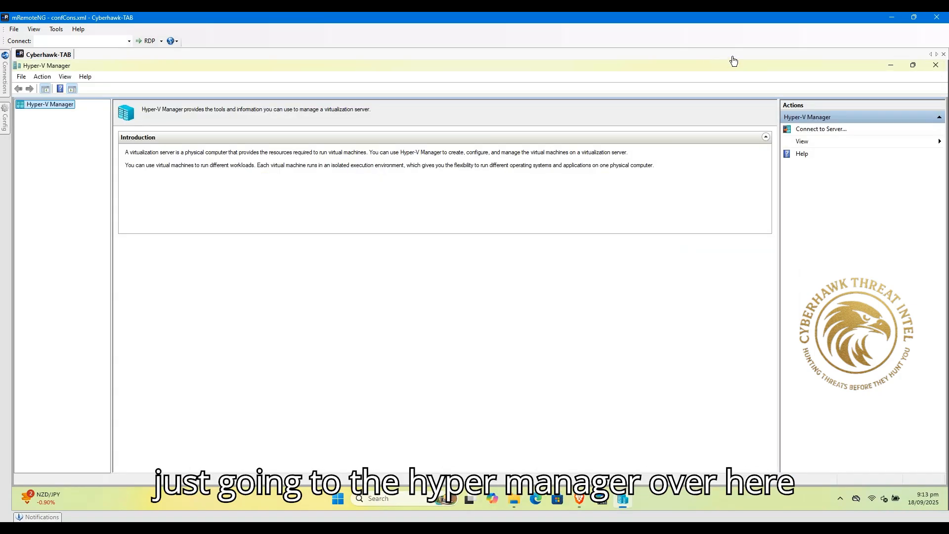
{"action": "left_click", "coordinate": [913, 65]}
{"action": "scroll", "coordinate": [666, 213], "scroll_direction": "down", "scroll_amount": 1}
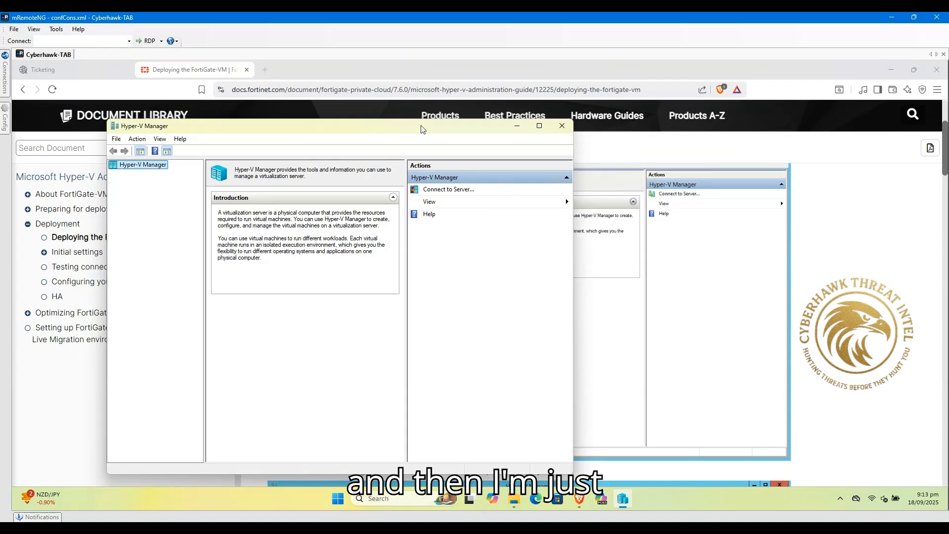
{"action": "left_click_drag", "start_coordinate": [484, 131], "coordinate": [759, 134]}
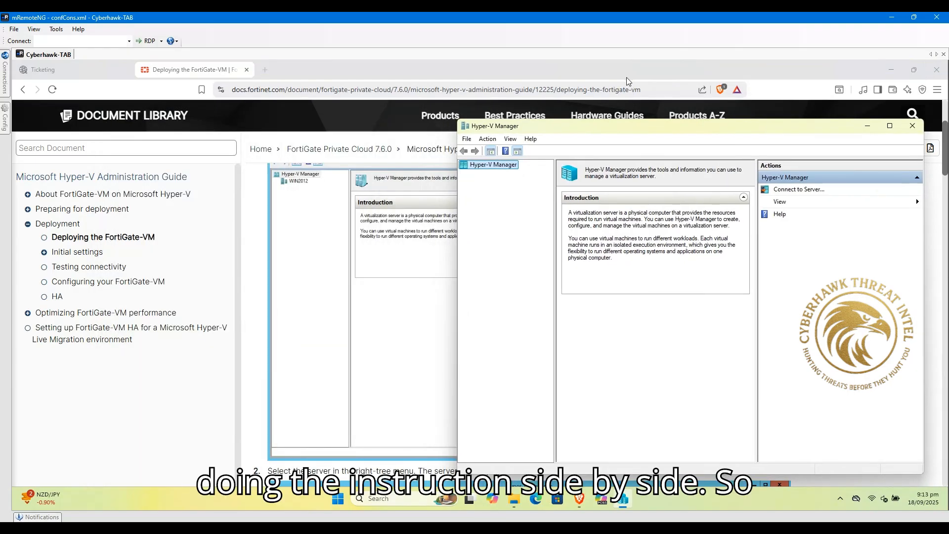
{"action": "left_click_drag", "start_coordinate": [595, 78], "coordinate": [266, 82]}
{"action": "left_click_drag", "start_coordinate": [584, 129], "coordinate": [608, 99]}
{"action": "scroll", "coordinate": [372, 245], "scroll_direction": "down", "scroll_amount": 2}
{"action": "scroll", "coordinate": [229, 311], "scroll_direction": "down", "scroll_amount": 1}
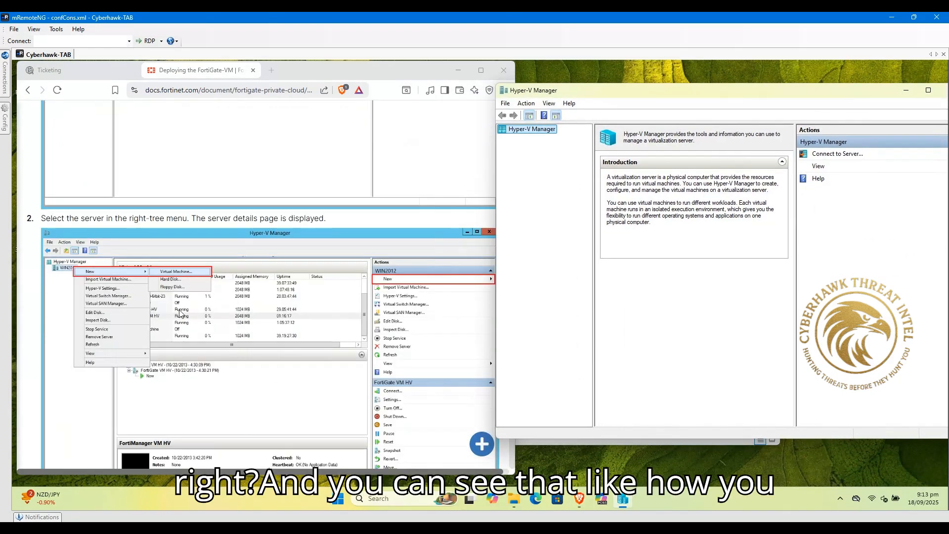
Try to connect Hyper-V Manager to the local computer.
{"action": "right_click", "coordinate": [537, 131]}
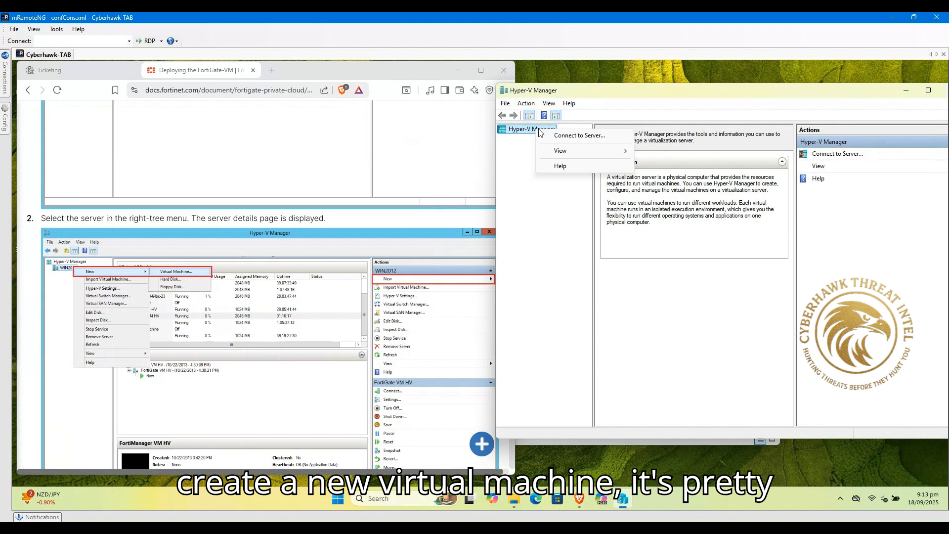
{"action": "left_click", "coordinate": [581, 138]}
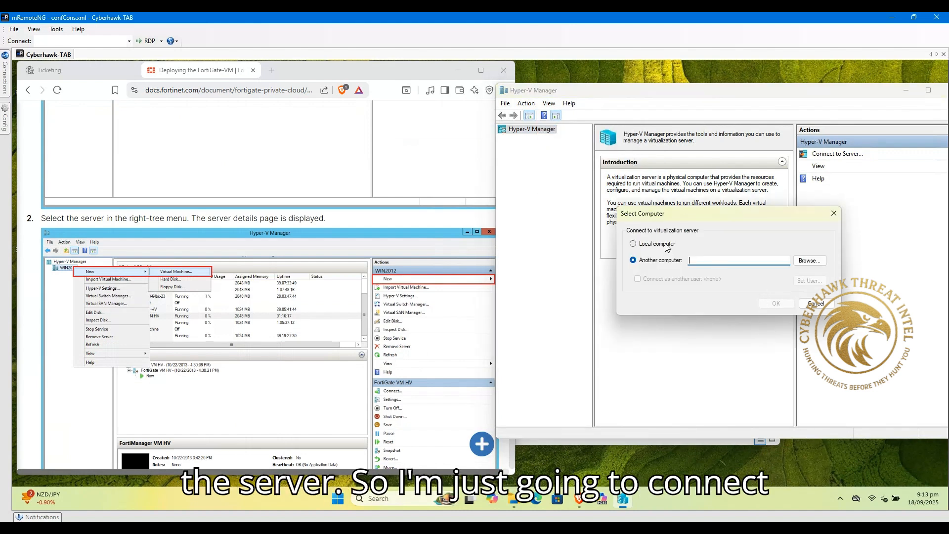
{"action": "left_click", "coordinate": [666, 245]}
{"action": "left_click", "coordinate": [765, 299]}
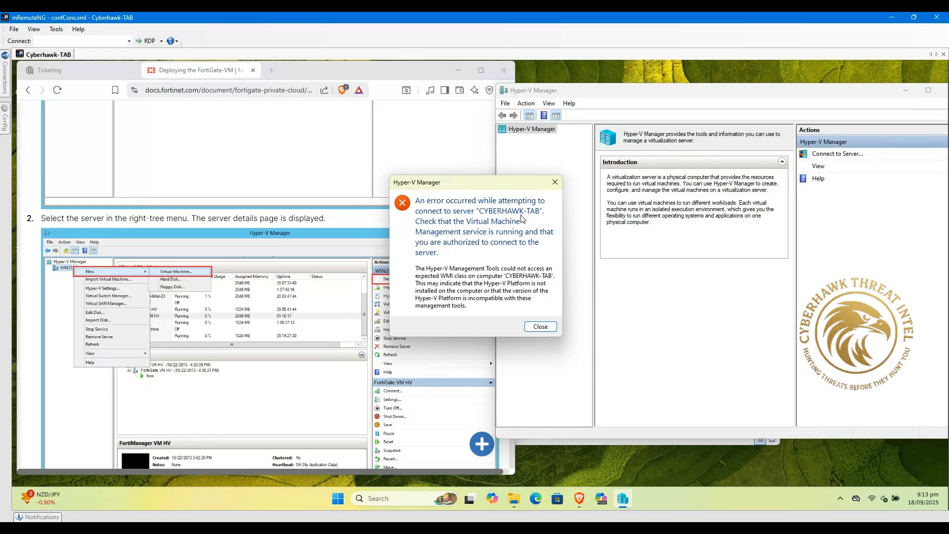
{"action": "left_click", "coordinate": [541, 327]}
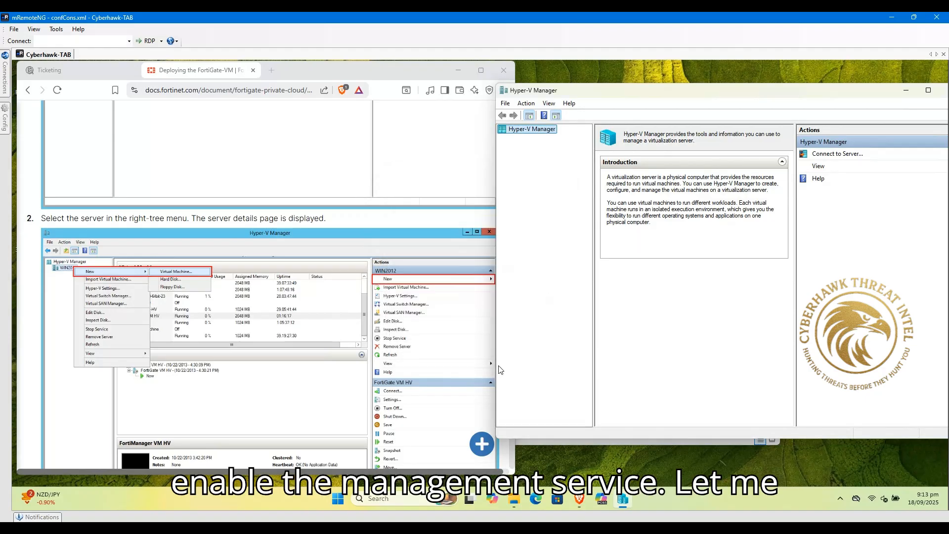
Open the Windows Services console and find the Hyper-V services to check their status.
{"action": "left_click", "coordinate": [338, 500]}
{"action": "type", "text": "services"}
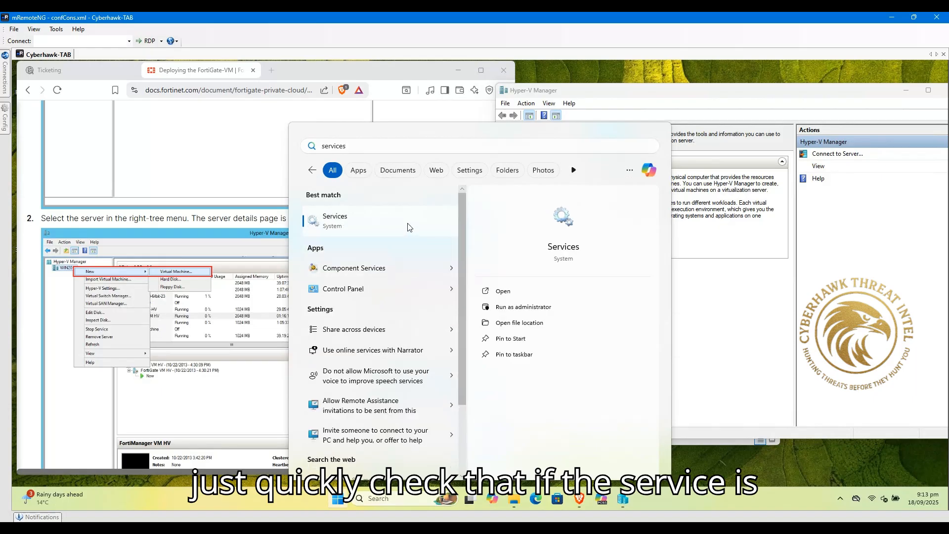
{"action": "right_click", "coordinate": [431, 228]}
{"action": "left_click", "coordinate": [438, 231]}
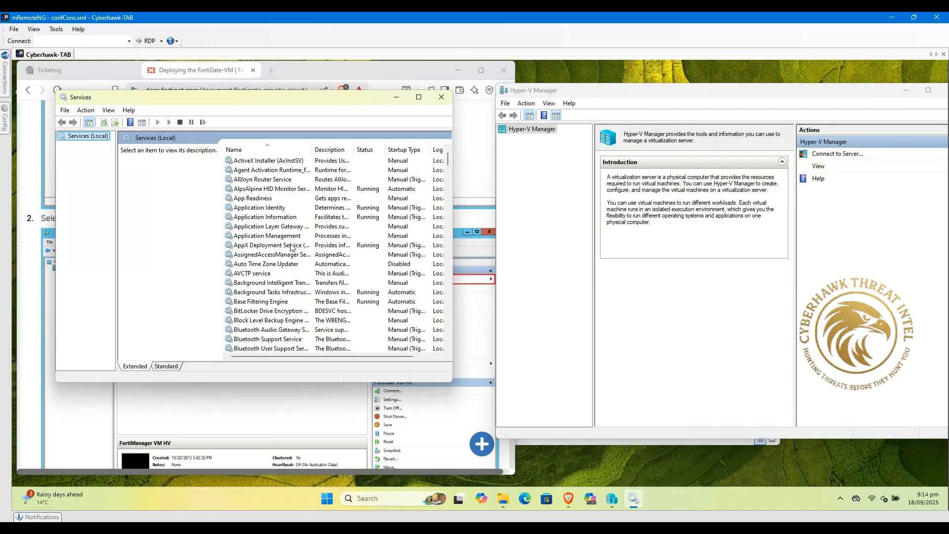
{"action": "left_click", "coordinate": [279, 239]}
{"action": "type", "text": "hyper"}
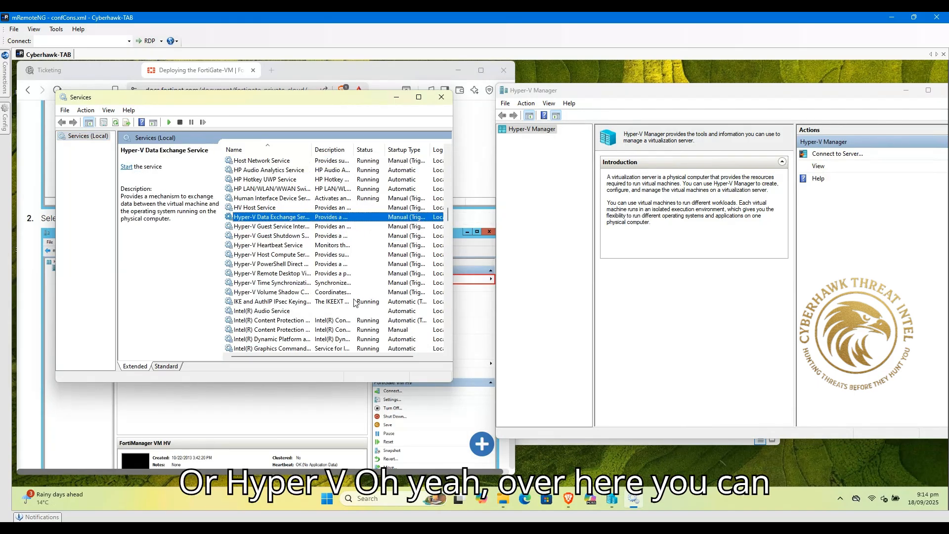
{"action": "left_click", "coordinate": [339, 293]}
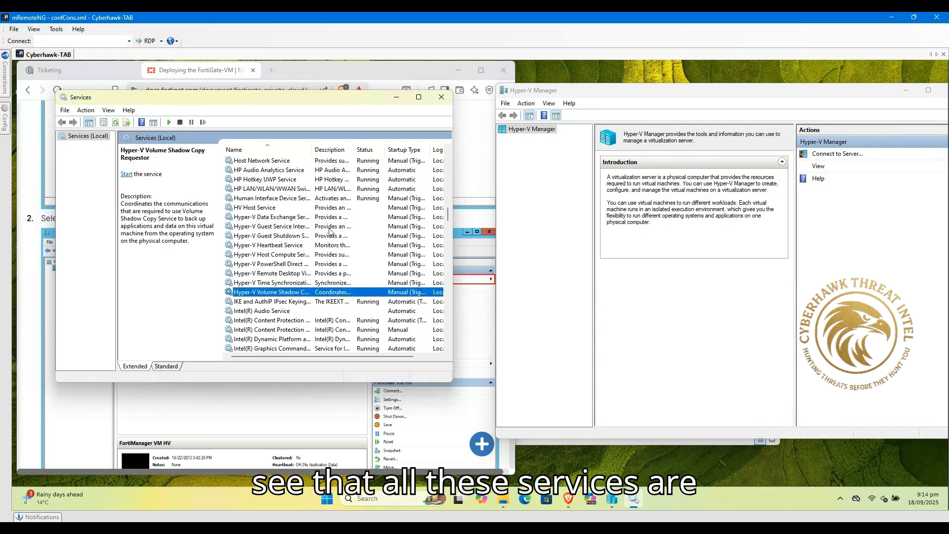
Try to start the Hyper-V Data Exchange Service and the Hyper-V Guest Service Interface.
{"action": "left_click", "coordinate": [316, 208]}
{"action": "right_click", "coordinate": [302, 217]}
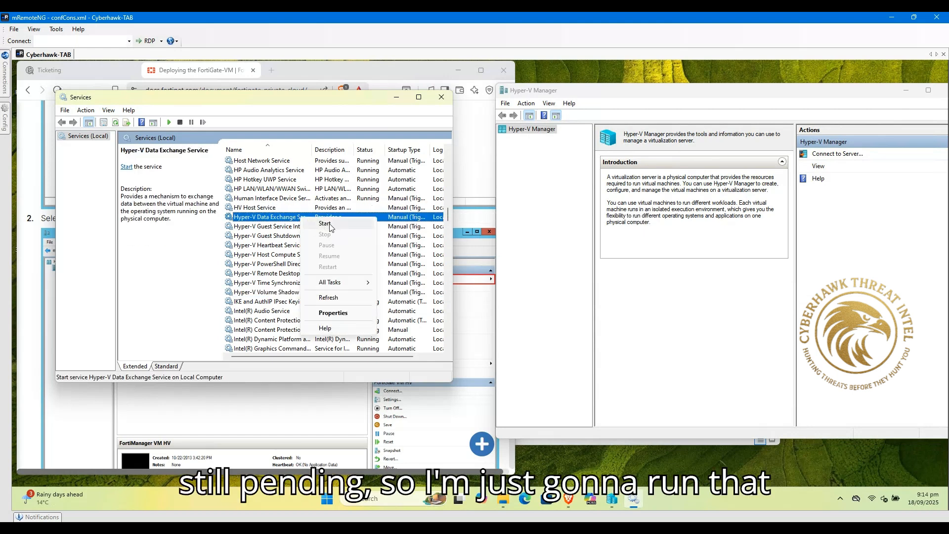
{"action": "left_click", "coordinate": [330, 227]}
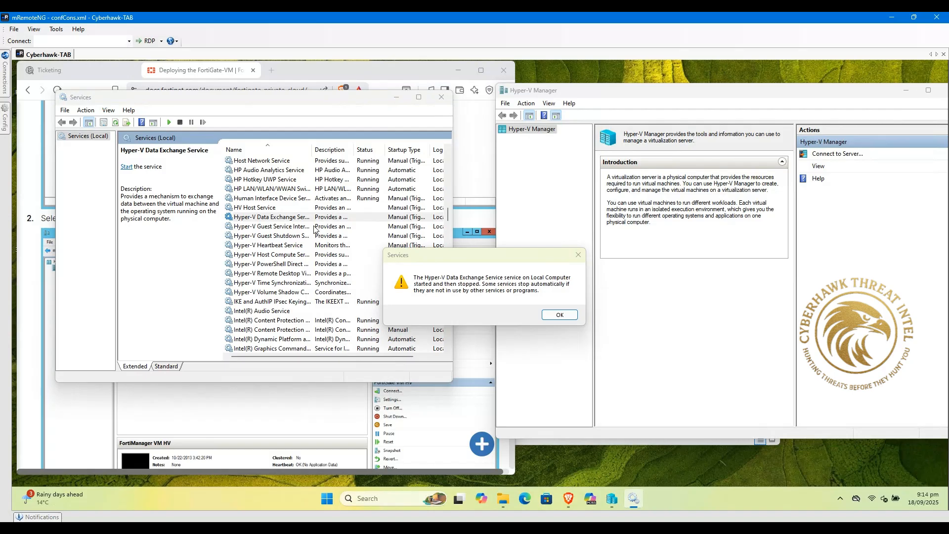
{"action": "left_click", "coordinate": [559, 315]}
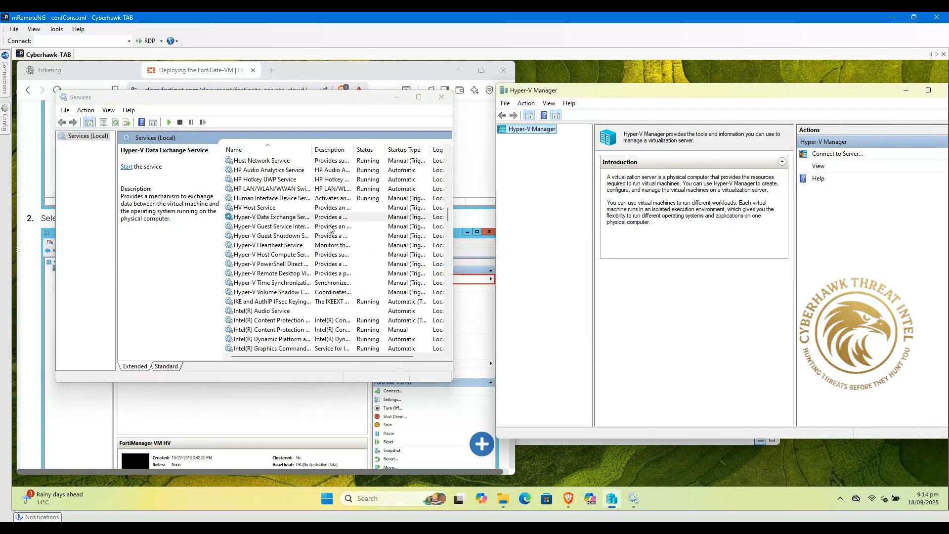
{"action": "right_click", "coordinate": [331, 226]}
{"action": "left_click", "coordinate": [351, 232]}
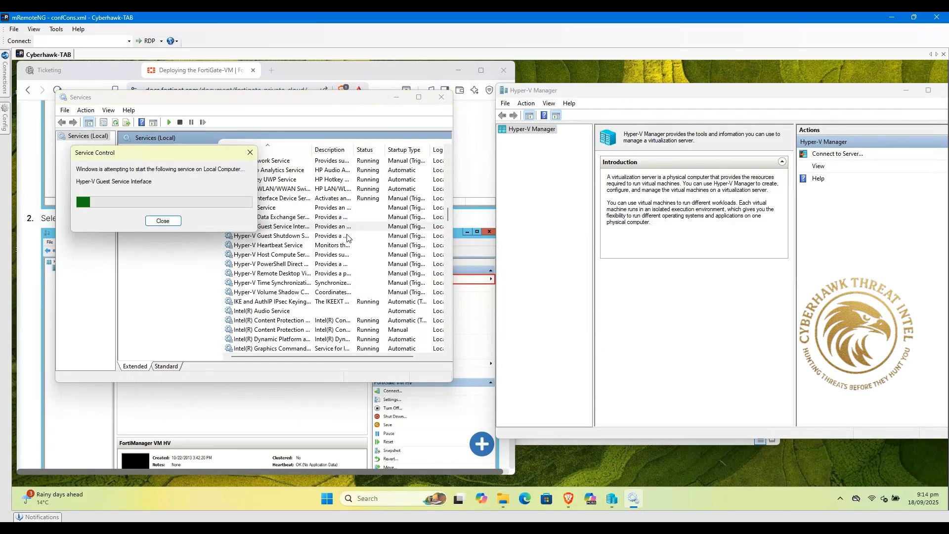
{"action": "left_click", "coordinate": [559, 314]}
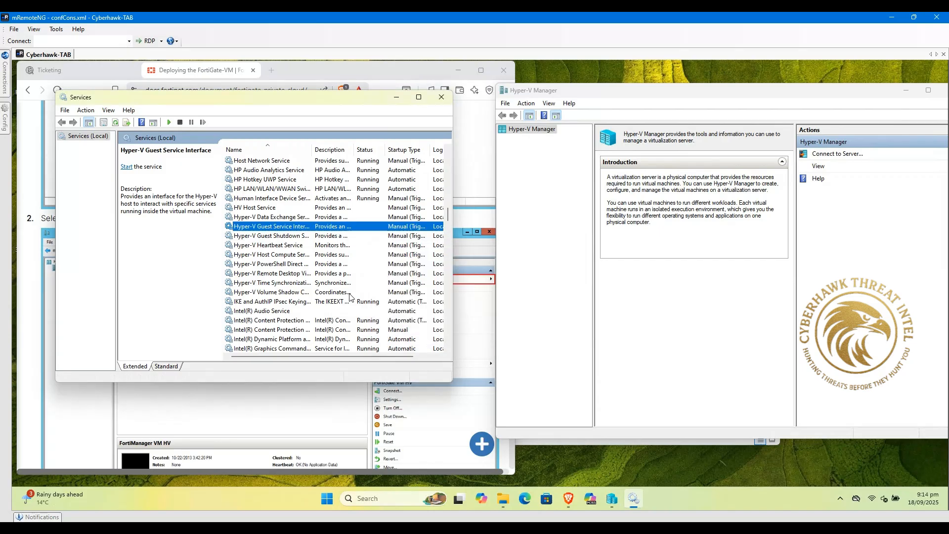
Start the Hyper-V Host Compute Service.
{"action": "scroll", "coordinate": [348, 296], "scroll_direction": "down", "scroll_amount": 1}
{"action": "left_click", "coordinate": [306, 245]}
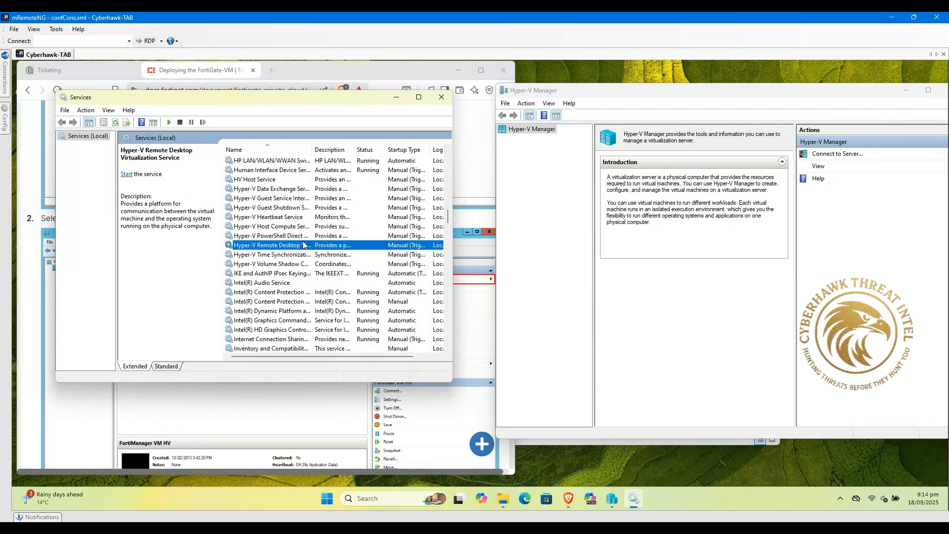
{"action": "left_click", "coordinate": [299, 236]}
{"action": "left_click", "coordinate": [299, 227]}
{"action": "right_click", "coordinate": [285, 226]}
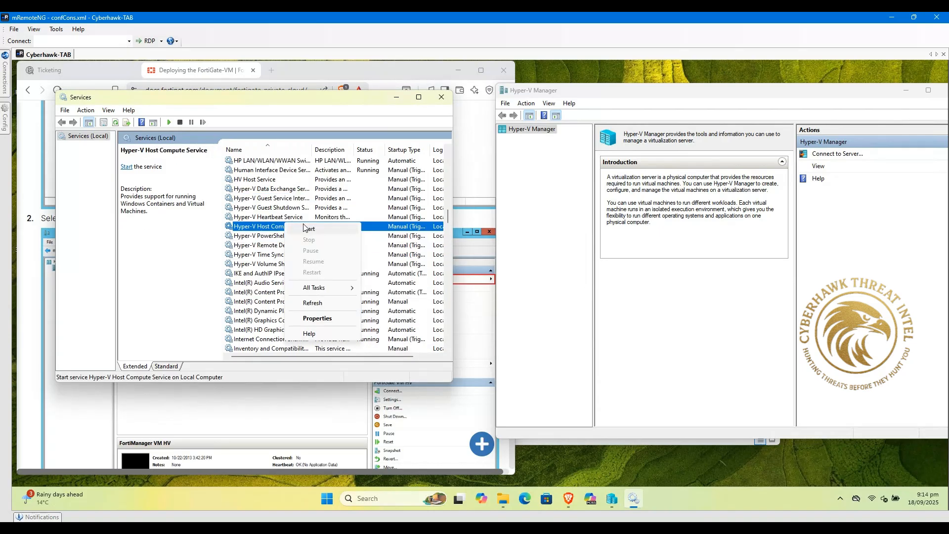
{"action": "left_click", "coordinate": [305, 232]}
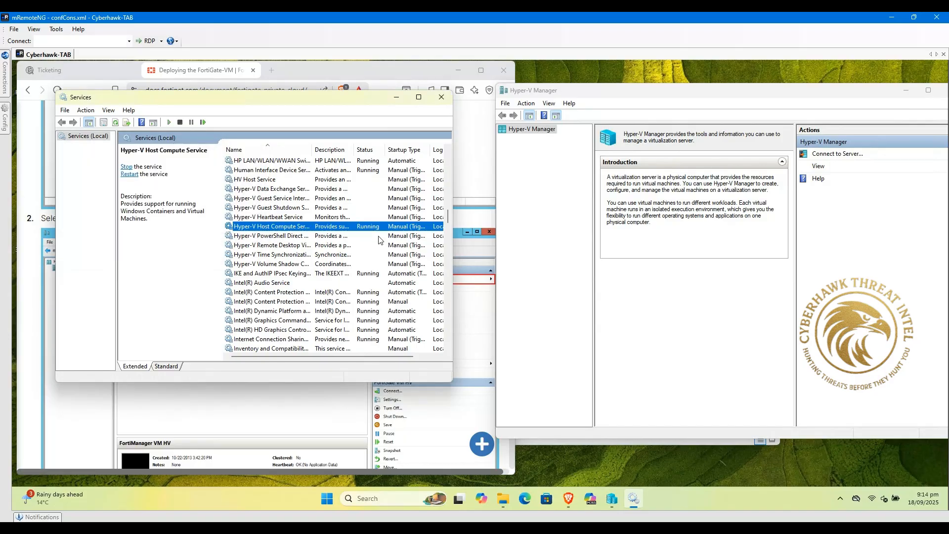
Try to start the Hyper-V PowerShell Direct Service and the Hyper-V Guest Shutdown Service.
{"action": "left_click", "coordinate": [313, 236]}
{"action": "right_click", "coordinate": [303, 236]}
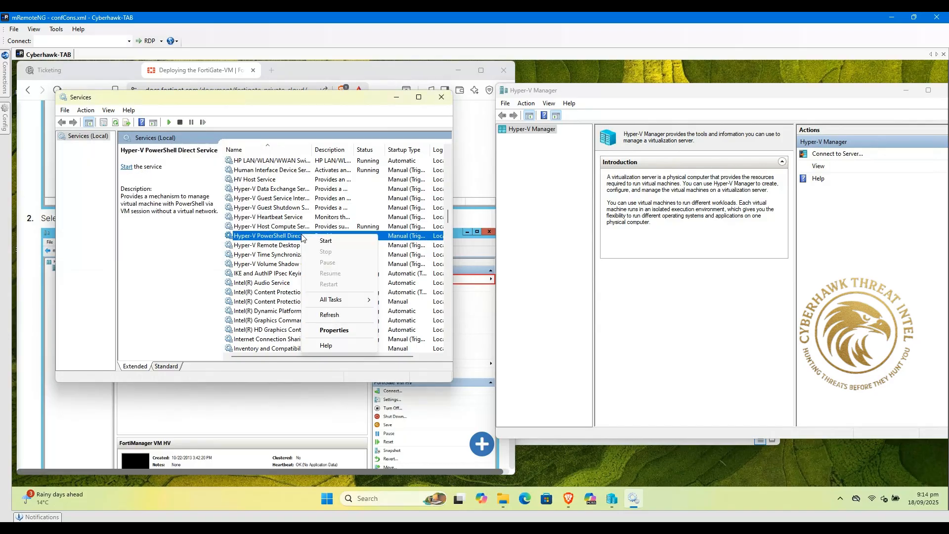
{"action": "left_click", "coordinate": [325, 242]}
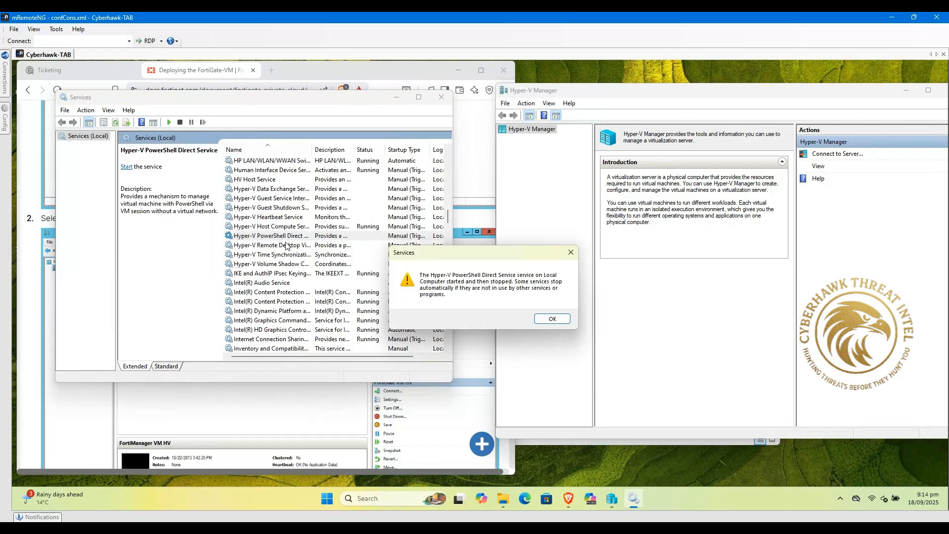
{"action": "left_click", "coordinate": [552, 319]}
{"action": "right_click", "coordinate": [339, 226]}
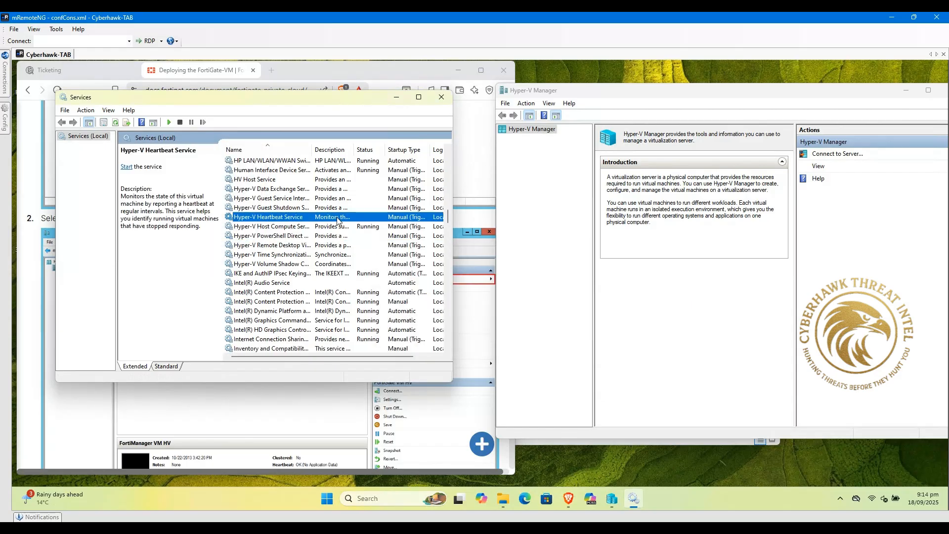
{"action": "left_click", "coordinate": [303, 207]}
{"action": "right_click", "coordinate": [303, 207]}
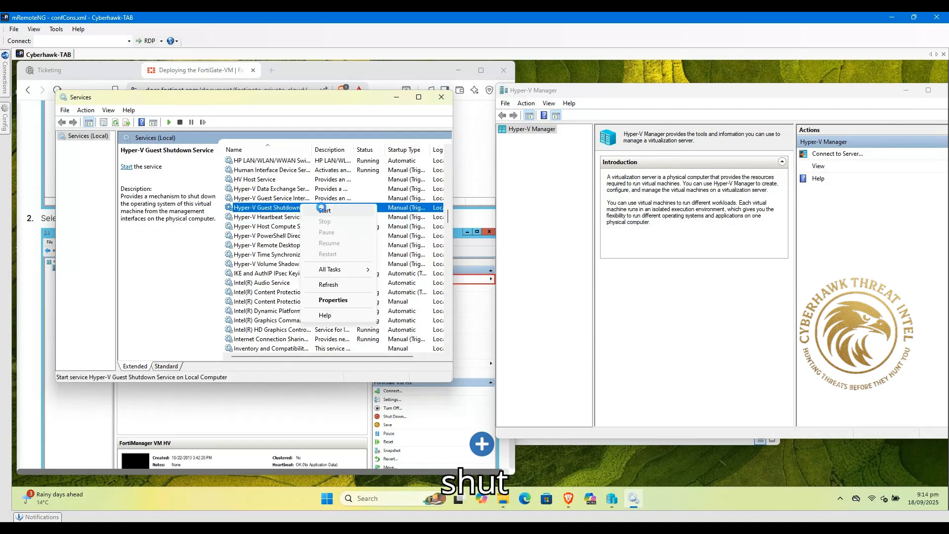
{"action": "left_click", "coordinate": [319, 210]}
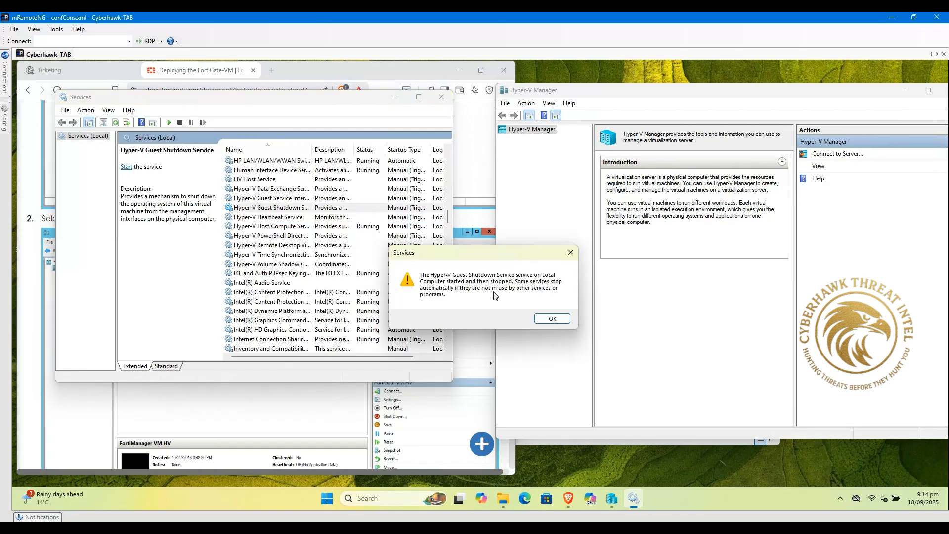
{"action": "left_click", "coordinate": [552, 318]}
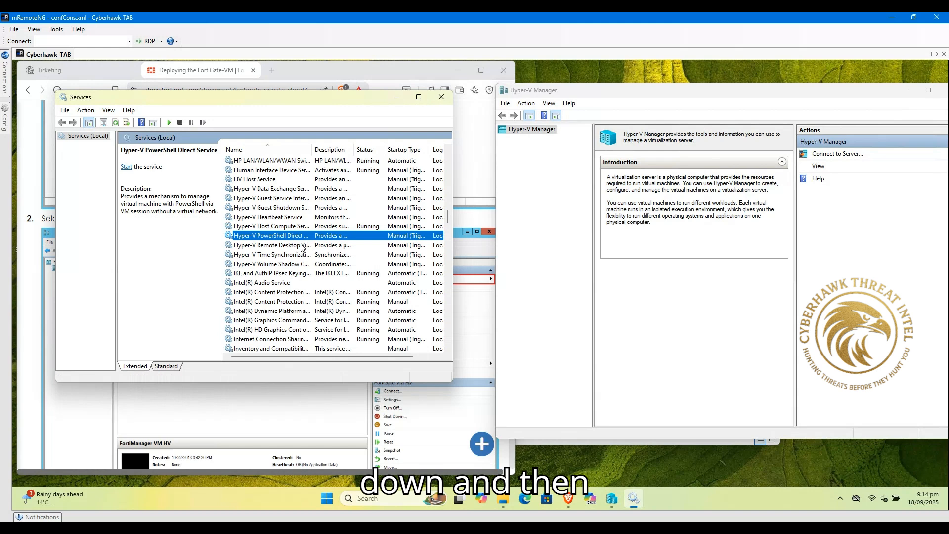
Try to start the Hyper-V Remote Desktop Virtualization Service and the Hyper-V Time Synchronization Service.
{"action": "right_click", "coordinate": [309, 246]}
{"action": "left_click", "coordinate": [327, 251]}
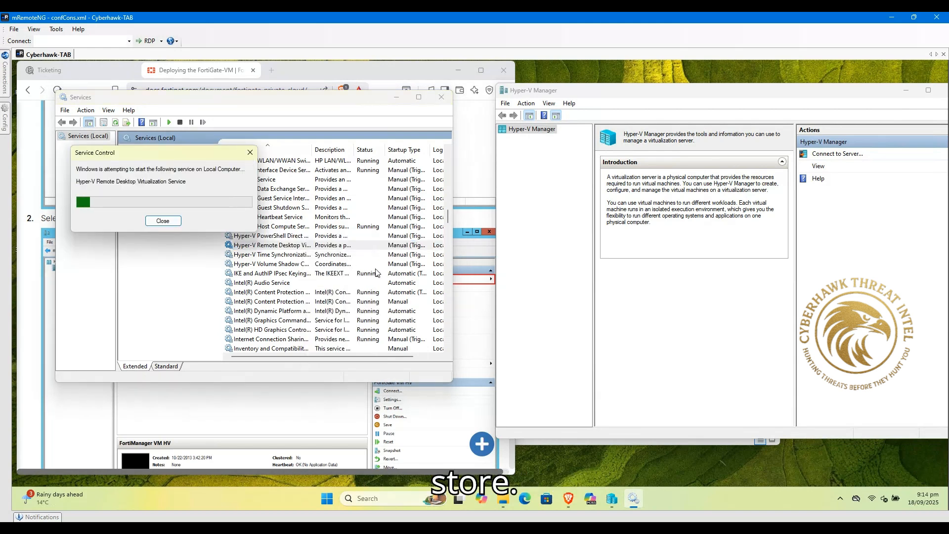
{"action": "left_click", "coordinate": [554, 317]}
{"action": "left_click", "coordinate": [354, 255]}
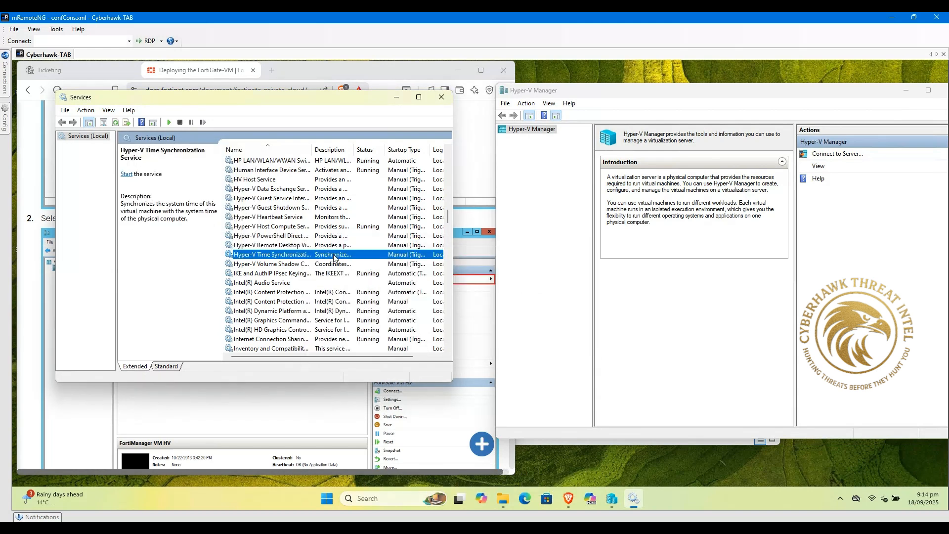
{"action": "right_click", "coordinate": [354, 255]}
{"action": "left_click", "coordinate": [367, 263]}
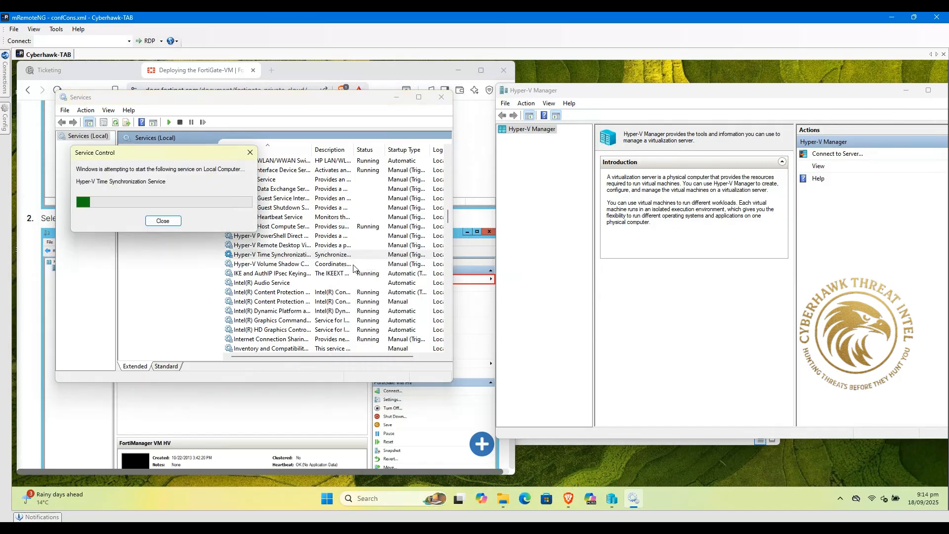
{"action": "left_click", "coordinate": [555, 319]}
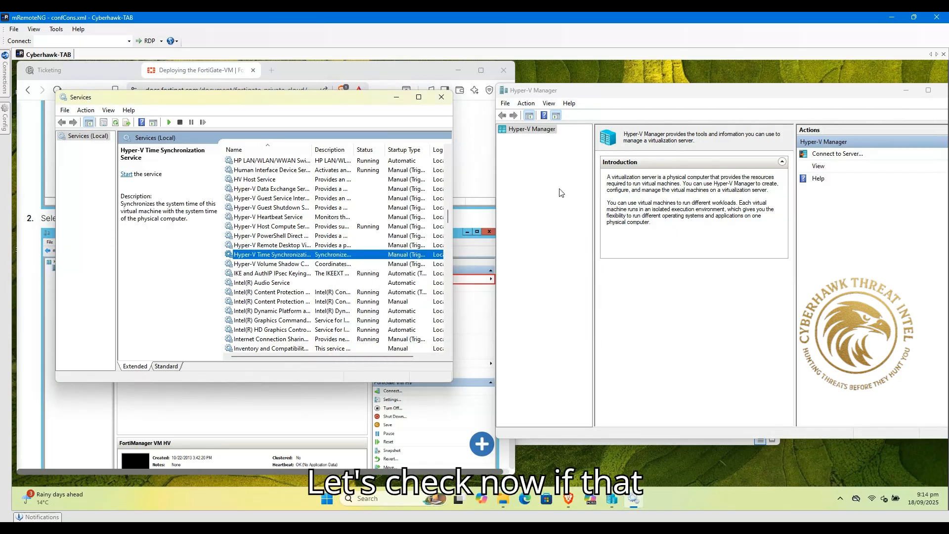
Retry connecting Hyper-V Manager to the local computer as its virtualization server.
{"action": "right_click", "coordinate": [517, 128]}
{"action": "left_click", "coordinate": [543, 133]}
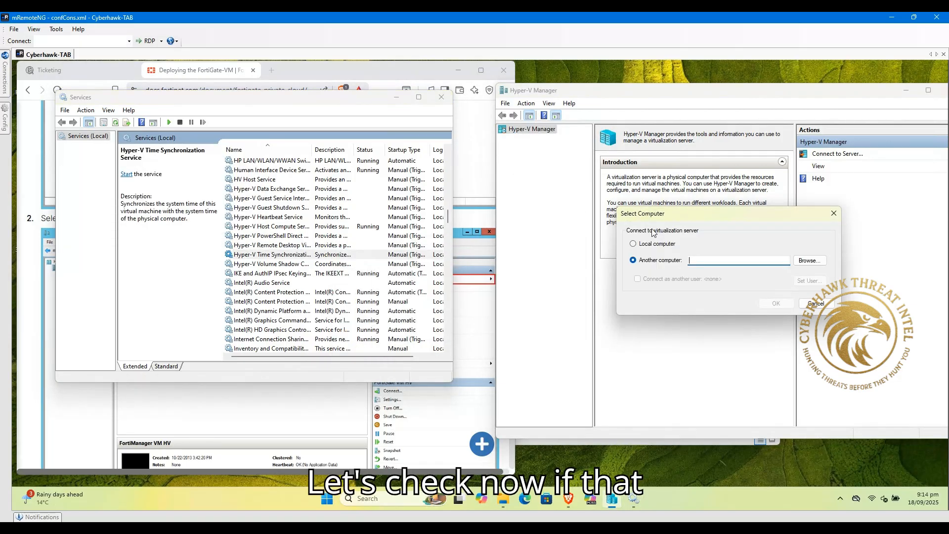
{"action": "left_click", "coordinate": [776, 303]}
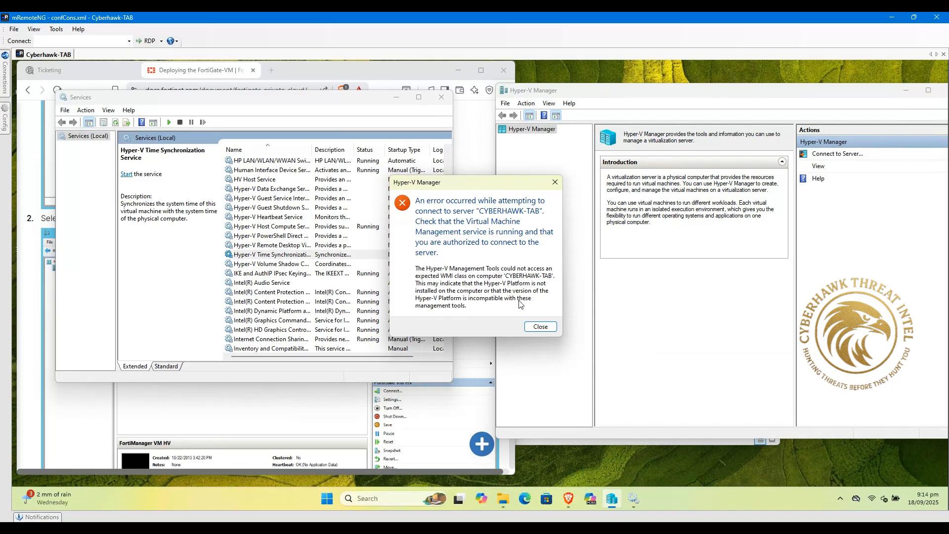
{"action": "left_click", "coordinate": [540, 327]}
Try to start the Hyper-V Volume Shadow Copy Requestor service.
{"action": "scroll", "coordinate": [344, 265], "scroll_direction": "up", "scroll_amount": 2}
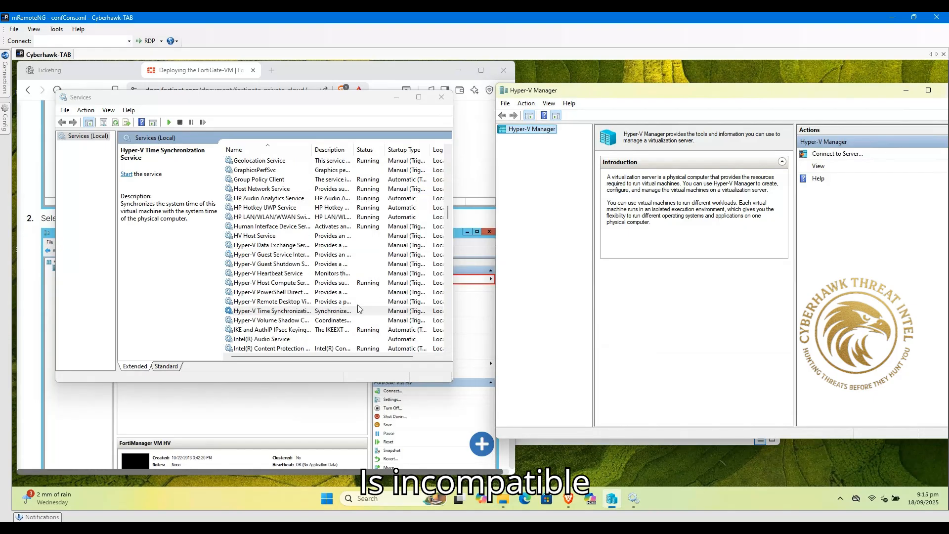
{"action": "scroll", "coordinate": [360, 308], "scroll_direction": "down", "scroll_amount": 1}
{"action": "left_click", "coordinate": [334, 292]}
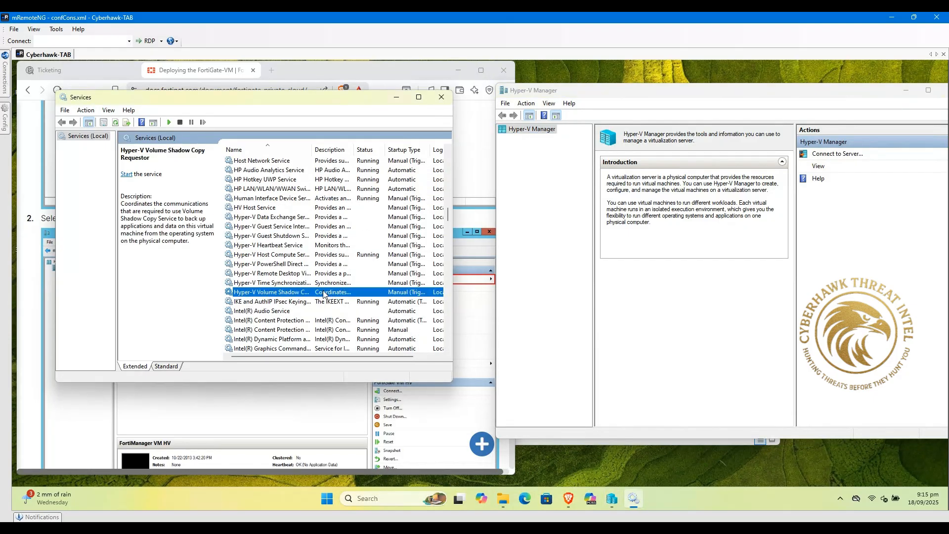
{"action": "right_click", "coordinate": [323, 295]}
{"action": "left_click", "coordinate": [353, 301]}
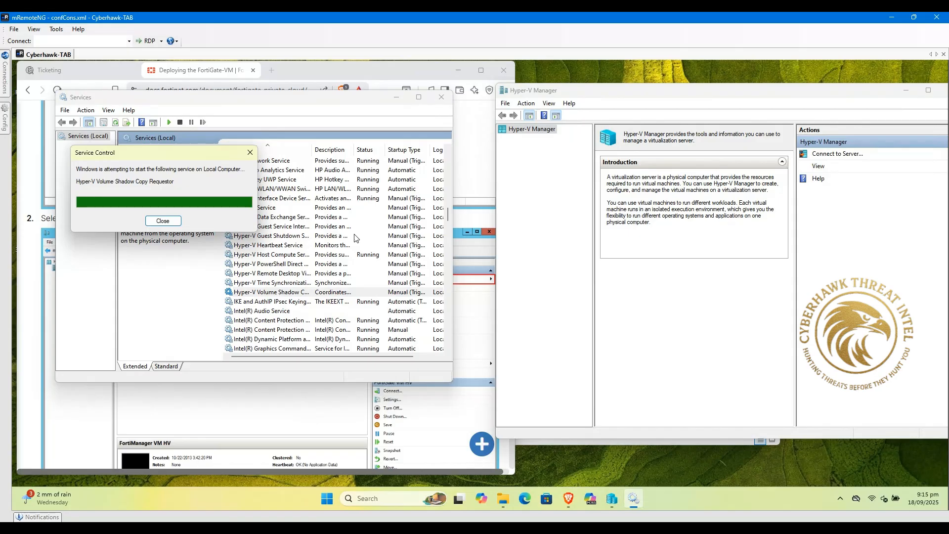
{"action": "left_click", "coordinate": [558, 320]}
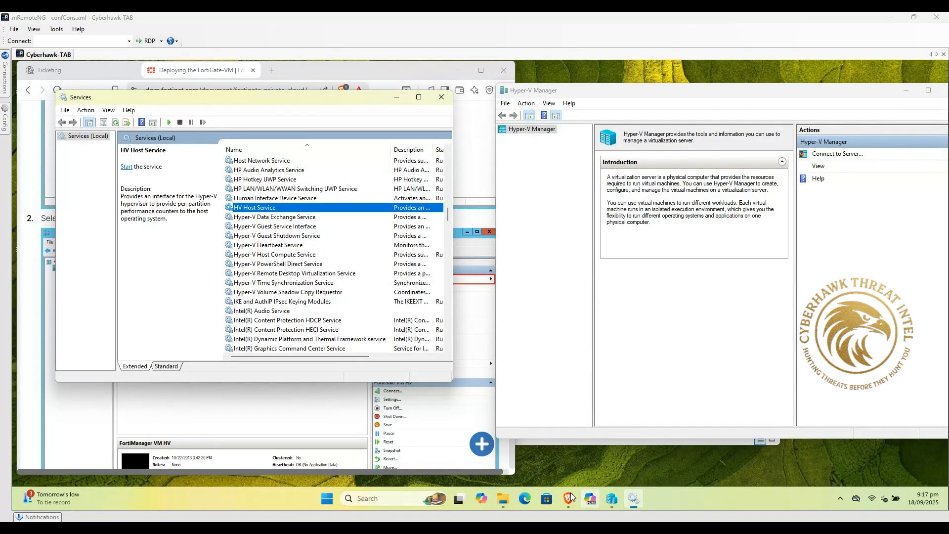
Open Windows PowerShell as administrator and allow it to make changes to the device.
{"action": "left_click", "coordinate": [364, 498]}
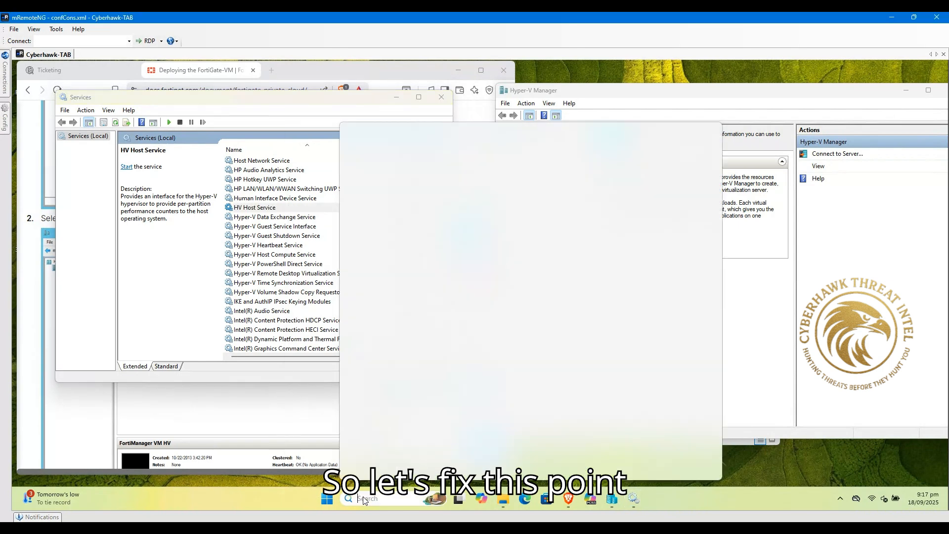
{"action": "type", "text": "powes"}
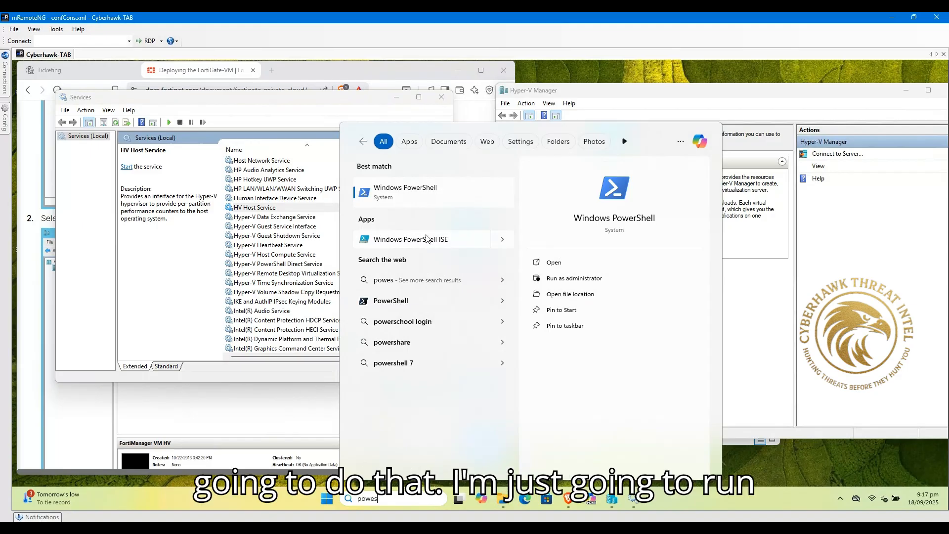
{"action": "left_click", "coordinate": [546, 278]}
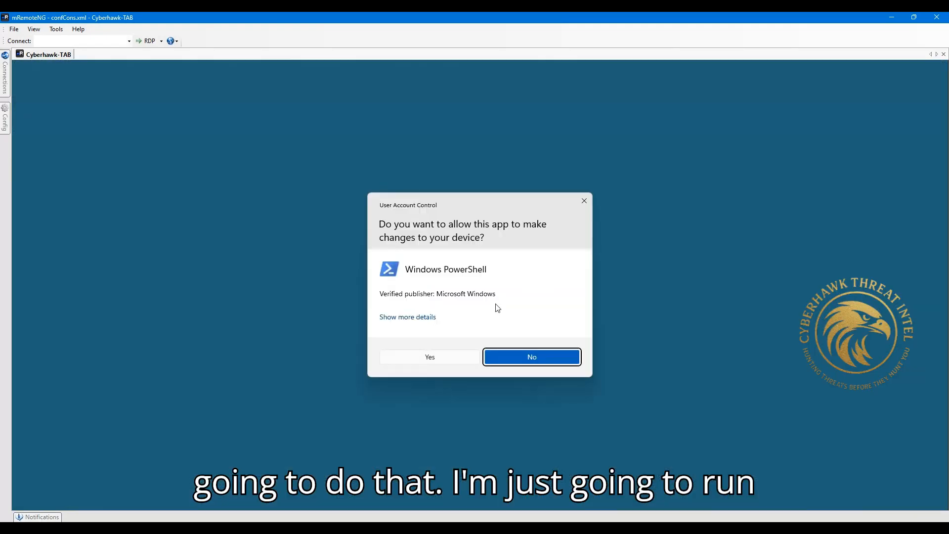
{"action": "left_click", "coordinate": [450, 361]}
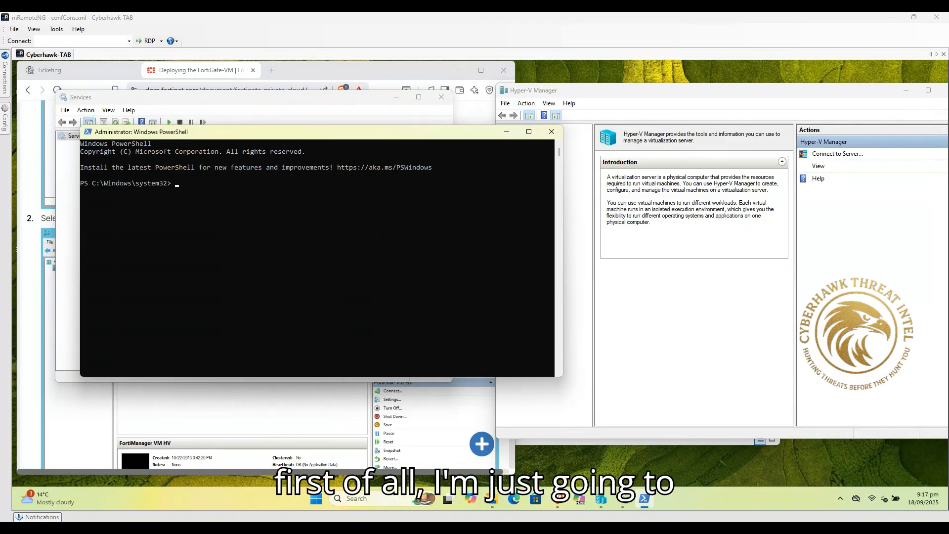
Query the Hyper-V feature in PowerShell with Get-WindowsFeature -Name Hyper-V.
{"action": "left_click", "coordinate": [395, 242]}
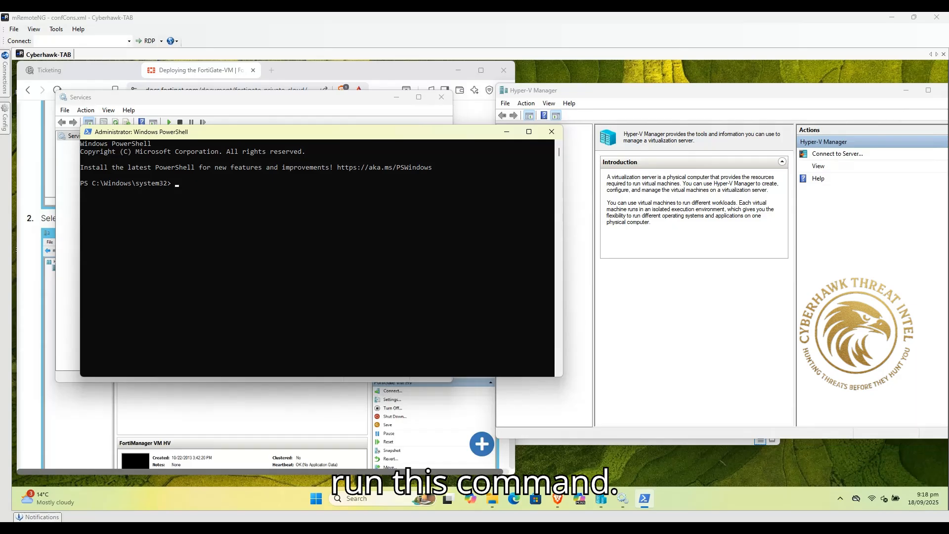
{"action": "right_click", "coordinate": [423, 228]}
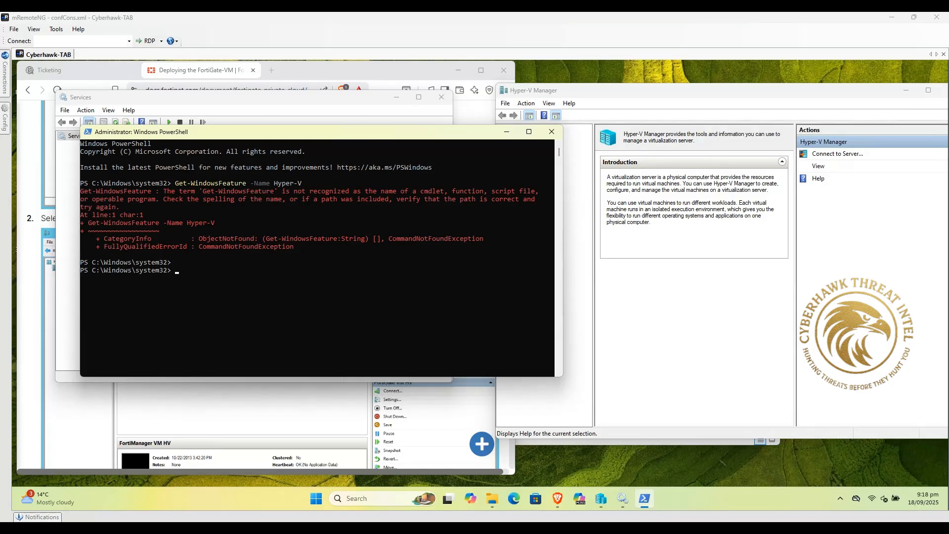
{"action": "left_click", "coordinate": [399, 264]}
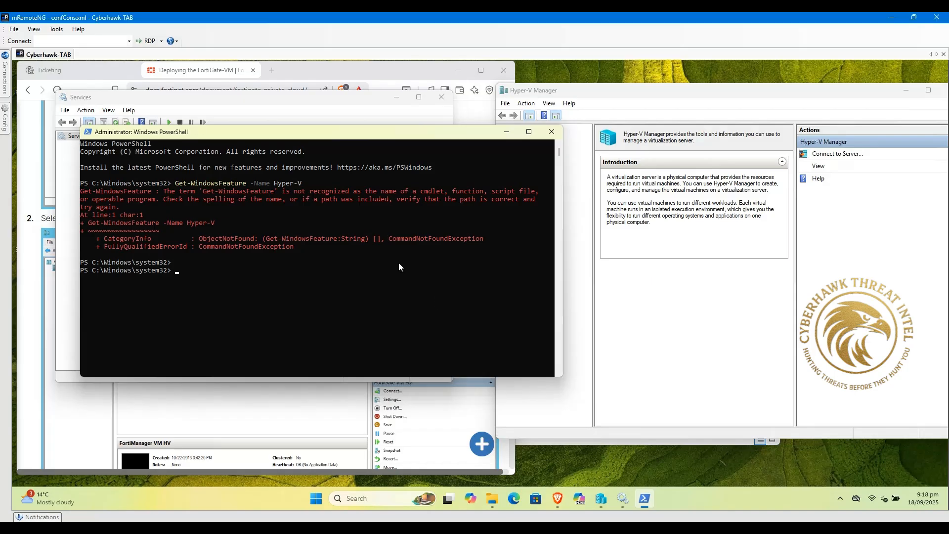
Enable Hyper-V by running Enable-WindowsOptionalFeature -Online -FeatureName Microsoft-Hyper-V -All, and agree to restart the computer.
{"action": "left_click_drag", "start_coordinate": [395, 132], "coordinate": [452, 136]}
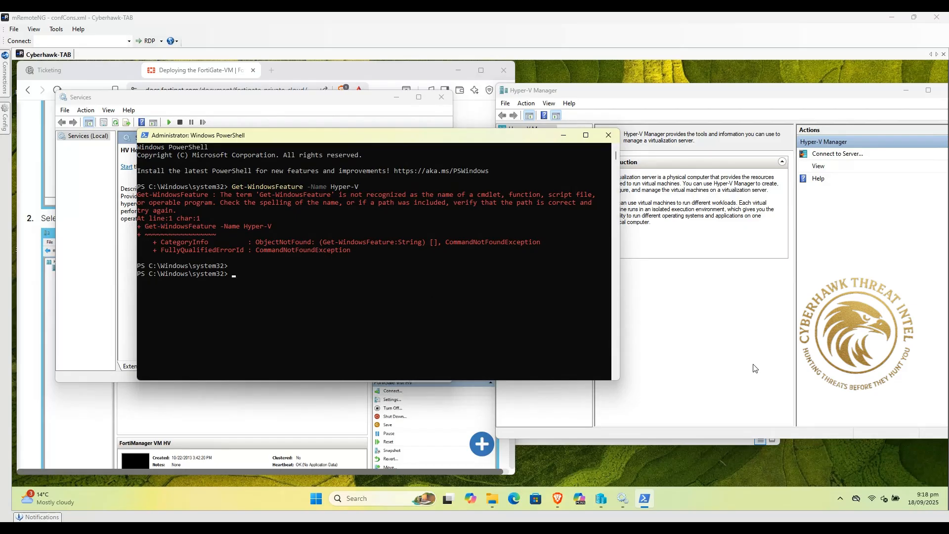
{"action": "right_click", "coordinate": [501, 268]}
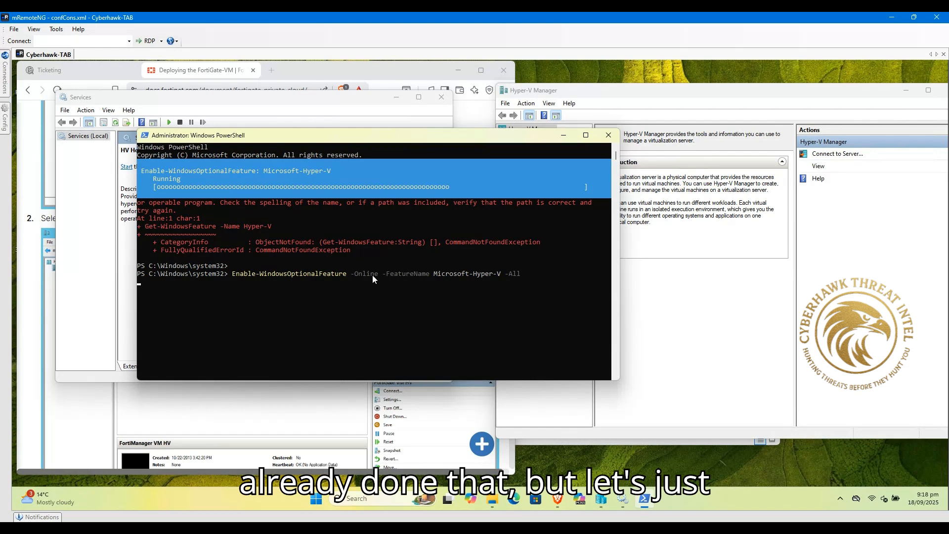
{"action": "left_click", "coordinate": [354, 301]}
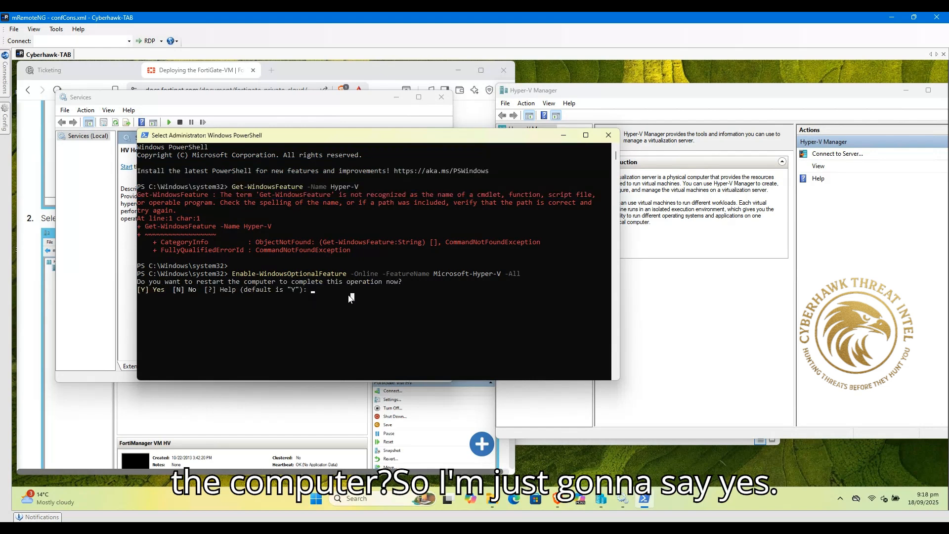
{"action": "type", "text": "y"}
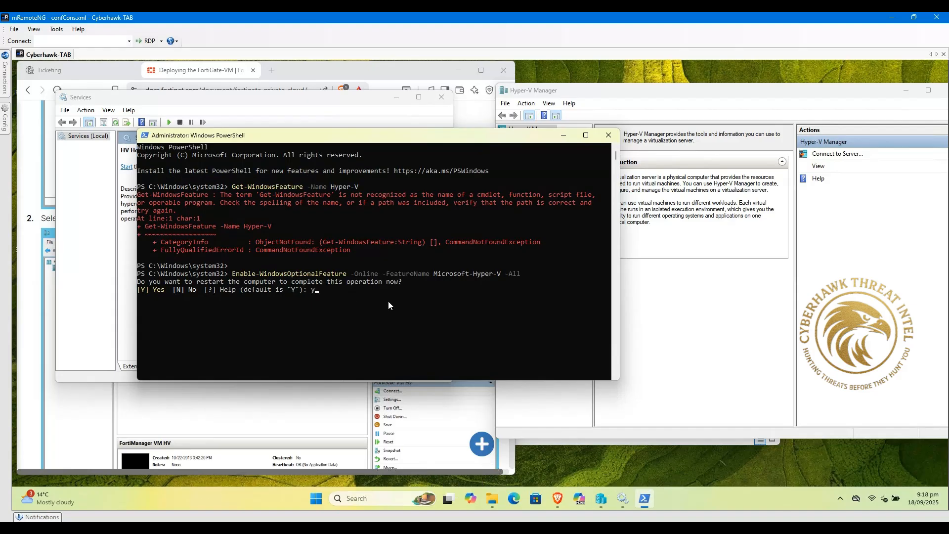
{"action": "key", "text": "Return"}
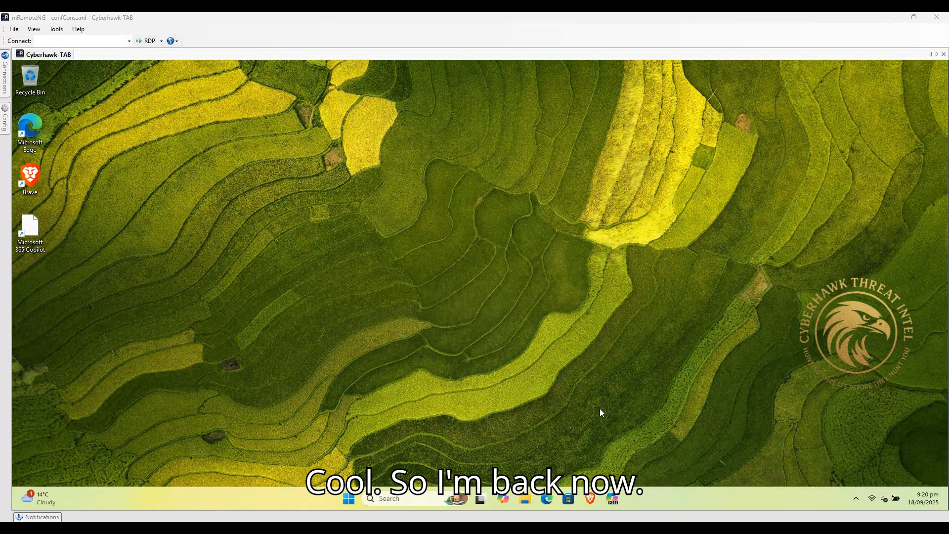
Search Windows for Hyper-V Manager, open it, and check the actions available for the local CYBERHAWK-TAB server.
{"action": "left_click", "coordinate": [589, 393]}
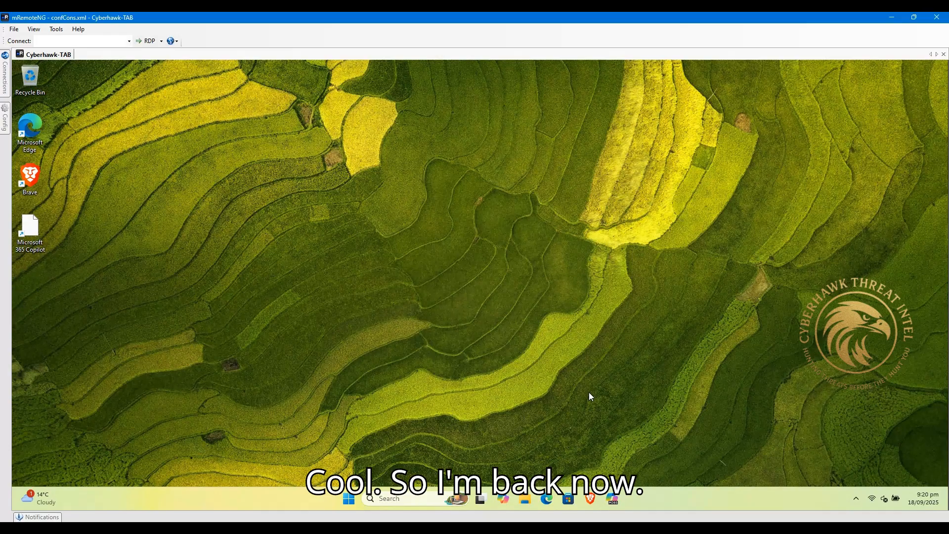
{"action": "left_click", "coordinate": [382, 497]}
{"action": "type", "text": "hye"}
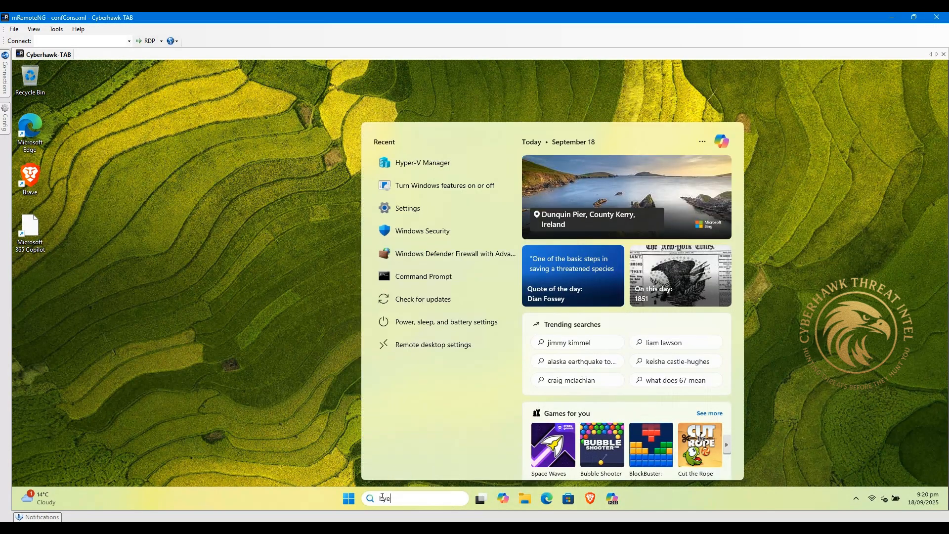
{"action": "key", "text": "BackSpace"}
{"action": "key", "text": "BackSpace"}
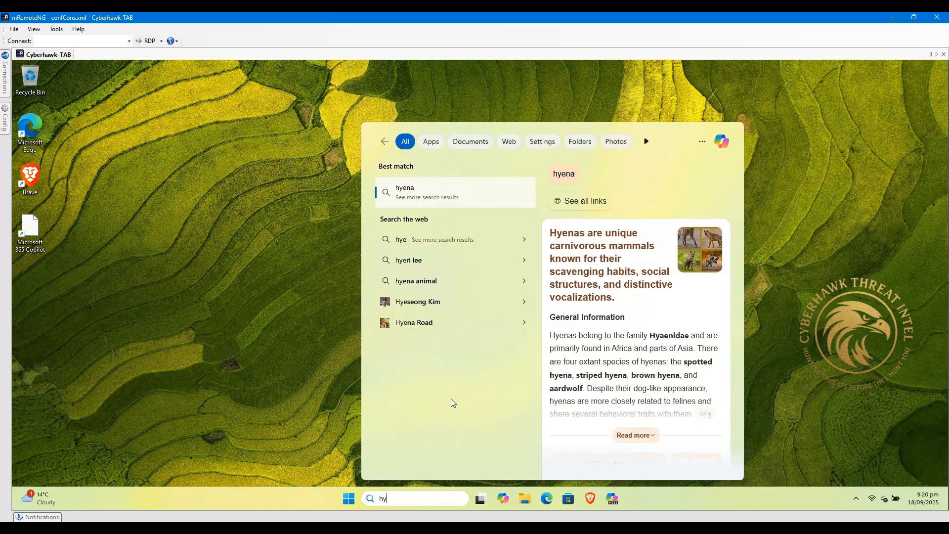
{"action": "type", "text": "per"}
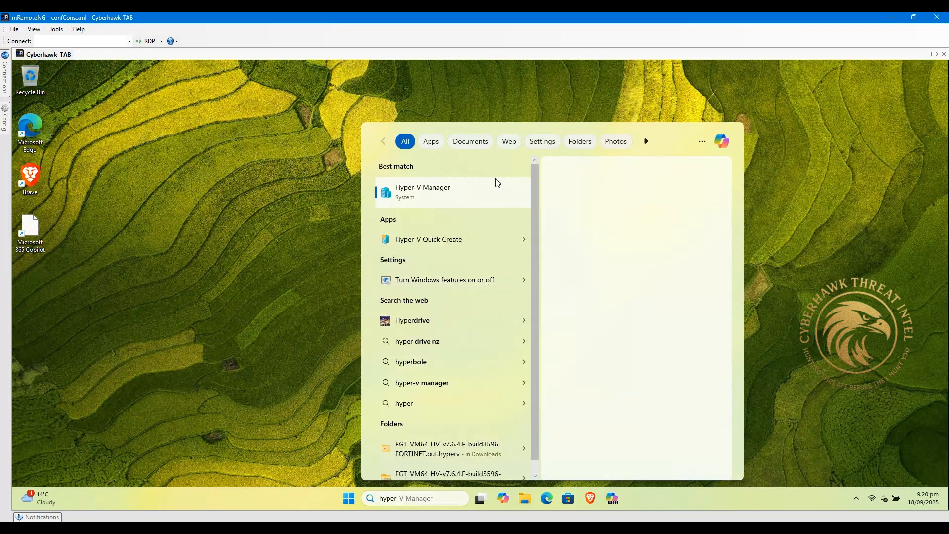
{"action": "left_click", "coordinate": [496, 183]}
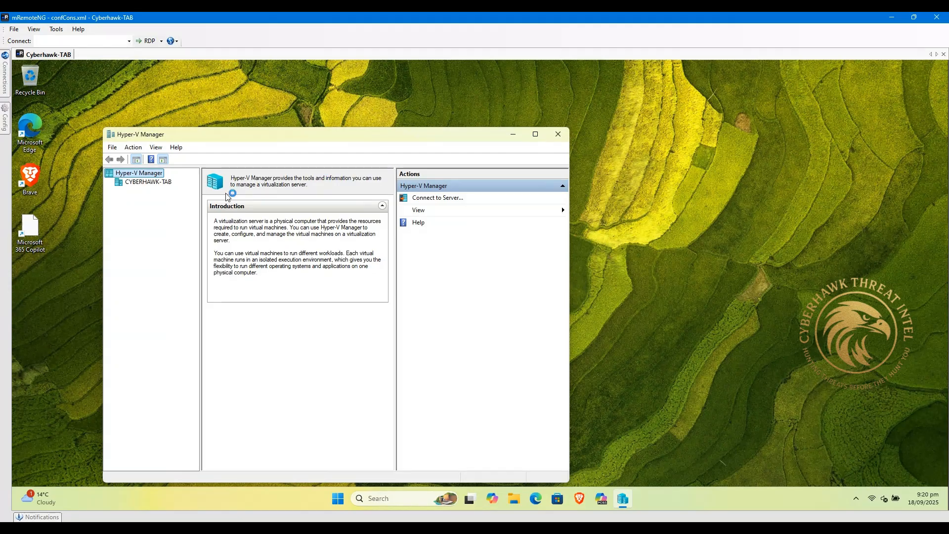
{"action": "right_click", "coordinate": [150, 184]}
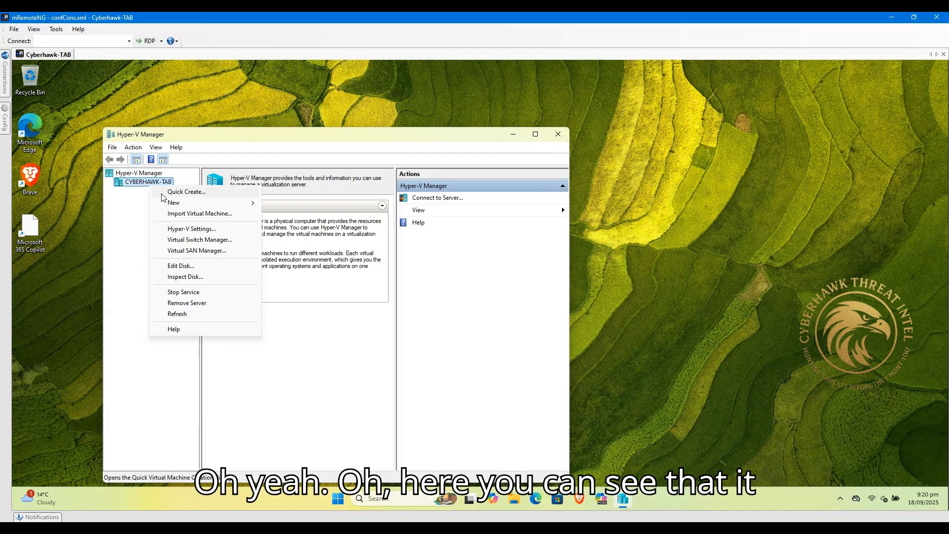
{"action": "left_click", "coordinate": [136, 201]}
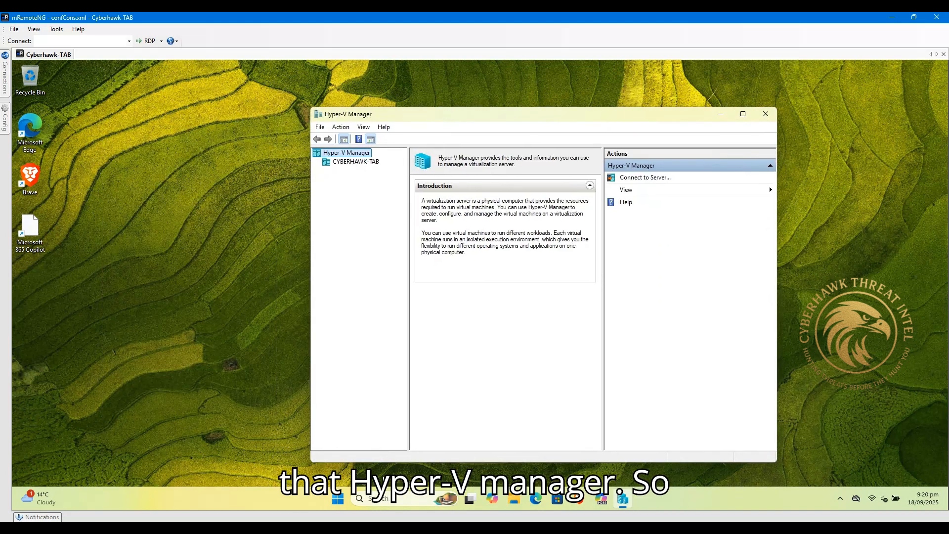
Switch to Brave for the Fortinet deployment guide, set Hyper-V Manager beside it, and start a new virtual machine on CYBERHAWK-TAB.
{"action": "left_click", "coordinate": [587, 501]}
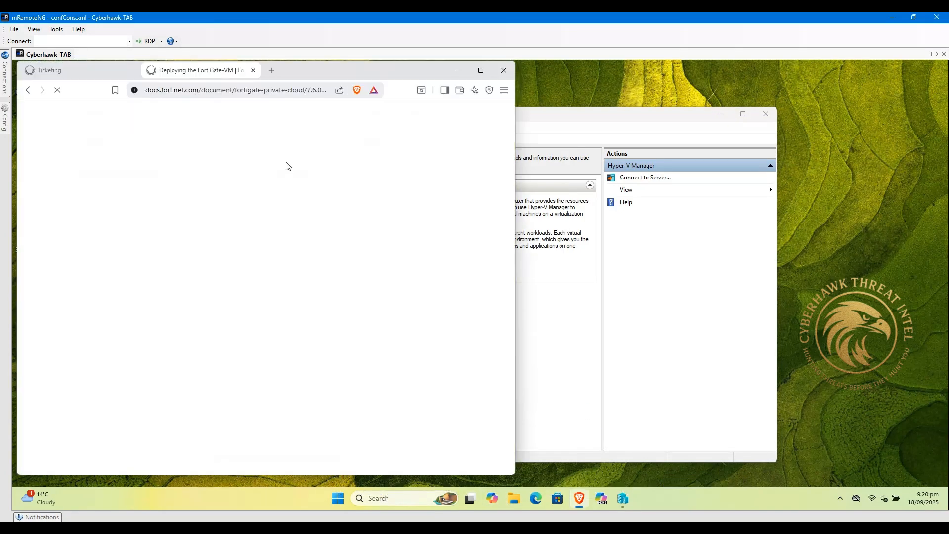
{"action": "left_click_drag", "start_coordinate": [588, 122], "coordinate": [748, 96]}
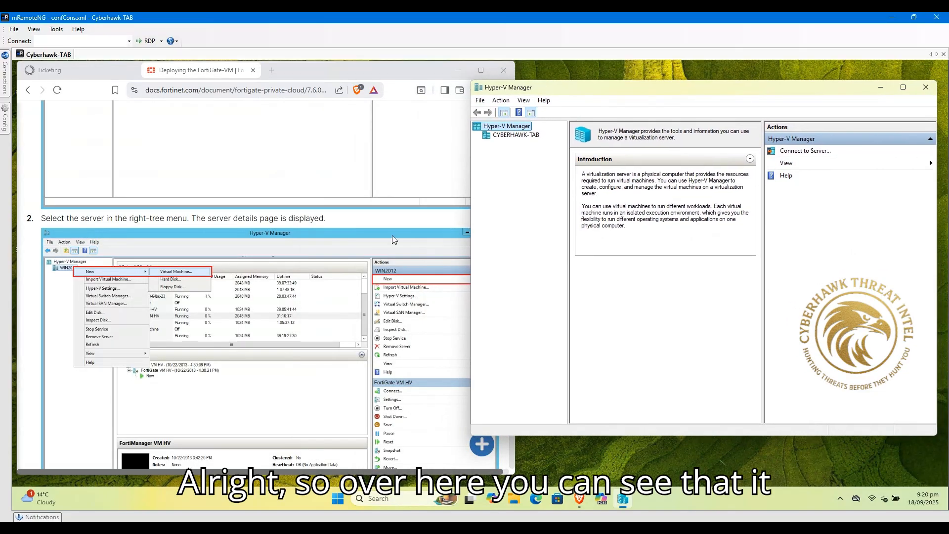
{"action": "left_click", "coordinate": [532, 136]}
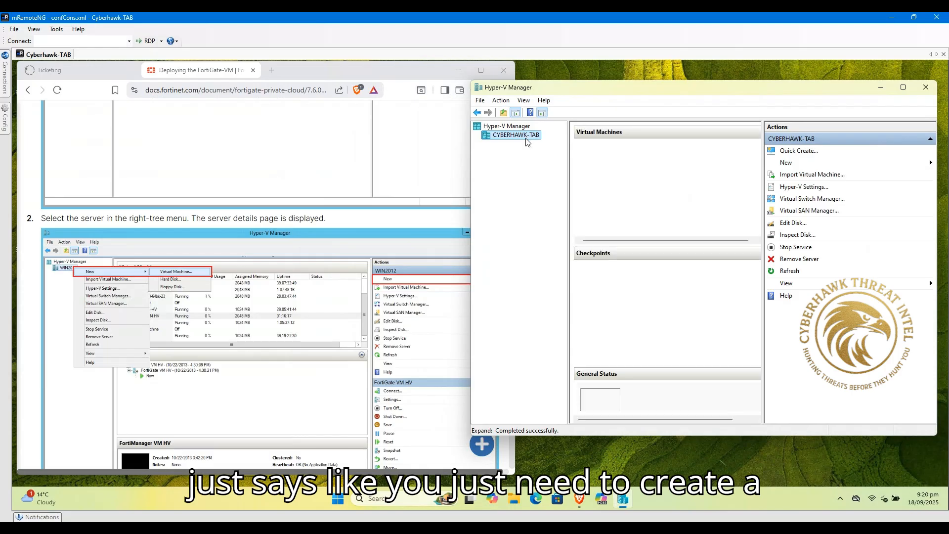
{"action": "right_click", "coordinate": [527, 139]}
{"action": "mouse_move", "coordinate": [568, 156]}
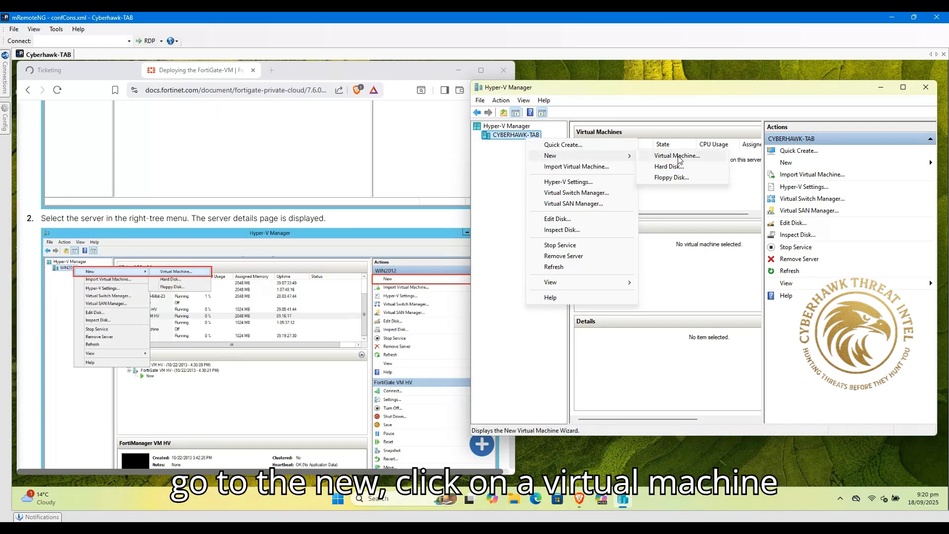
{"action": "left_click", "coordinate": [677, 156]}
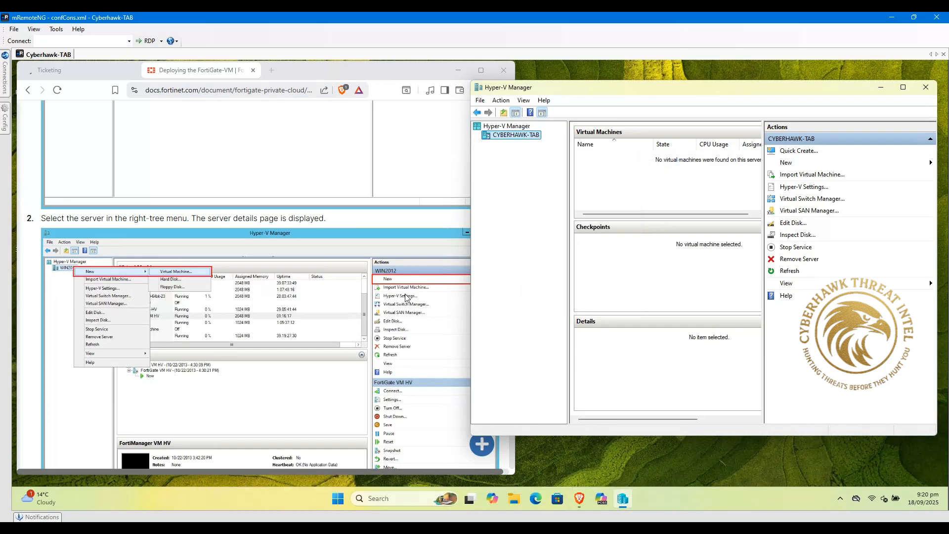
Follow the guide into the wizard's custom configuration and name the virtual machine FGT01, keeping the default storage location.
{"action": "scroll", "coordinate": [389, 309], "scroll_direction": "down", "scroll_amount": 3}
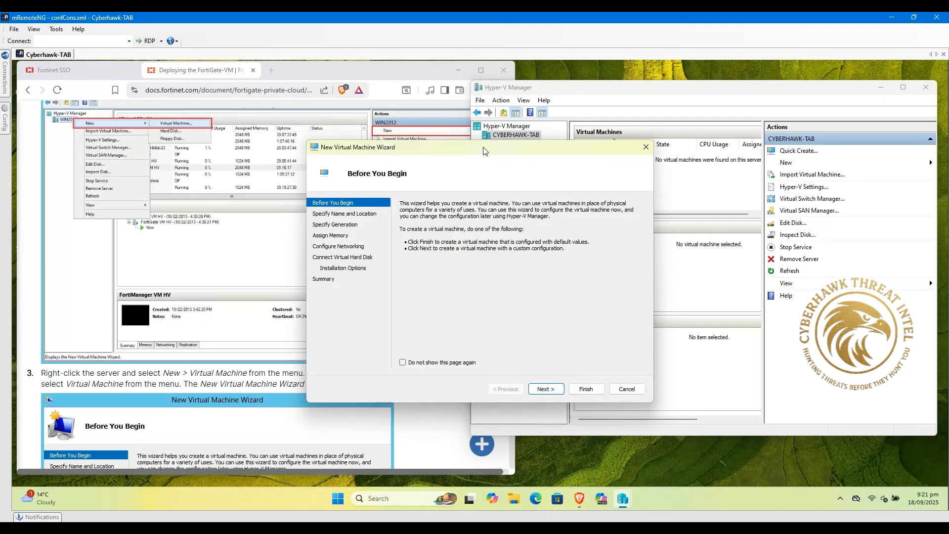
{"action": "scroll", "coordinate": [312, 267], "scroll_direction": "down", "scroll_amount": 5}
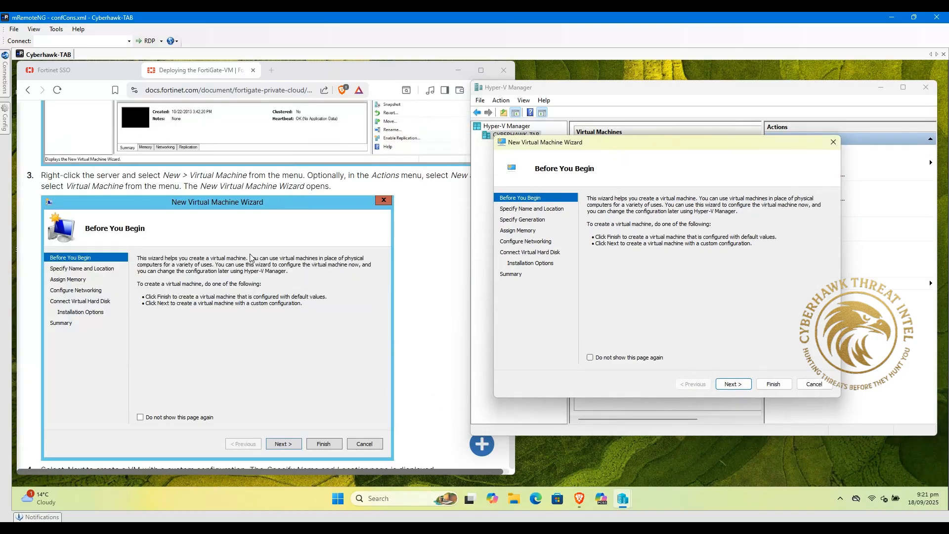
{"action": "scroll", "coordinate": [252, 258], "scroll_direction": "up", "scroll_amount": 7}
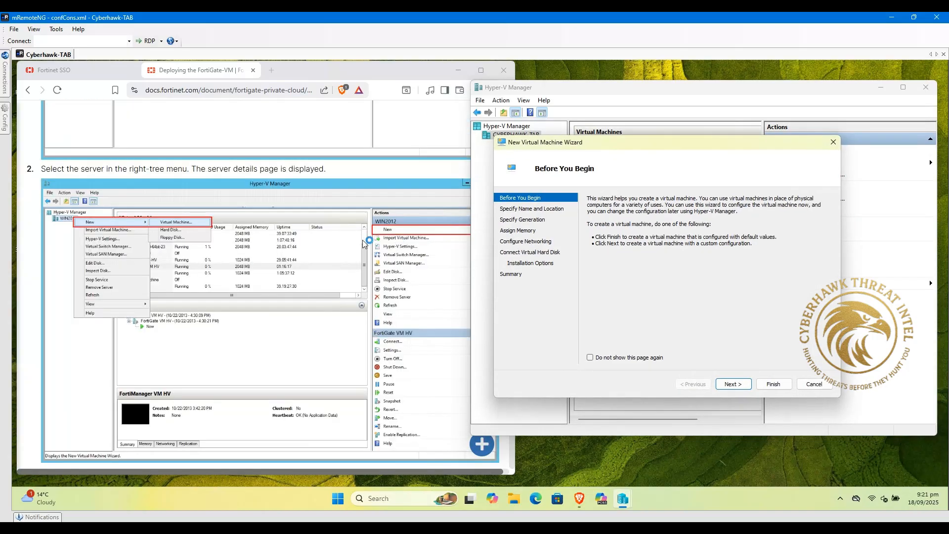
{"action": "scroll", "coordinate": [193, 267], "scroll_direction": "down", "scroll_amount": 5}
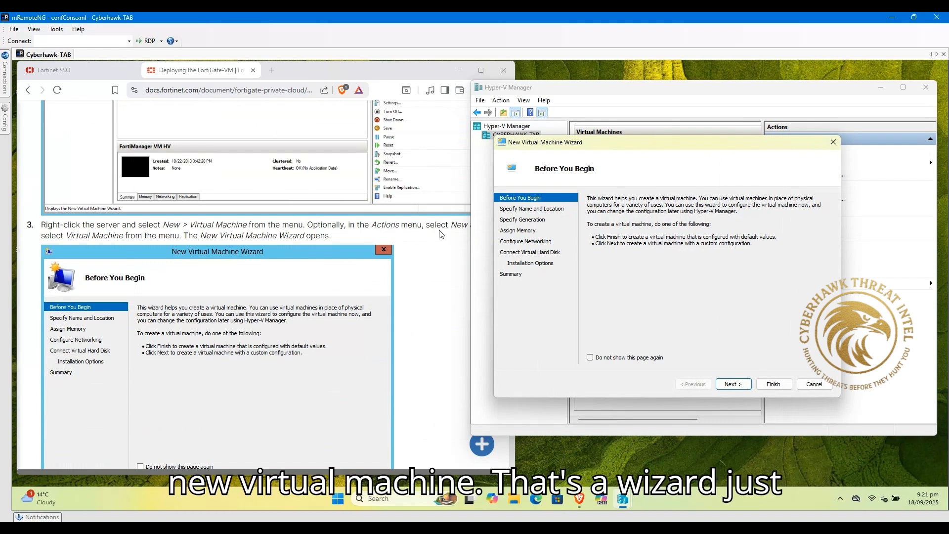
{"action": "scroll", "coordinate": [217, 239], "scroll_direction": "down", "scroll_amount": 4}
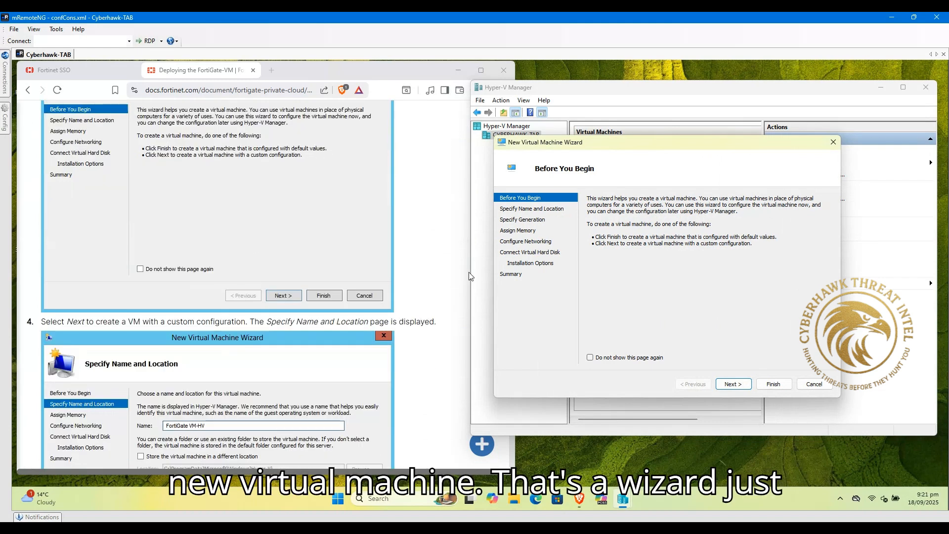
{"action": "left_click", "coordinate": [748, 387]}
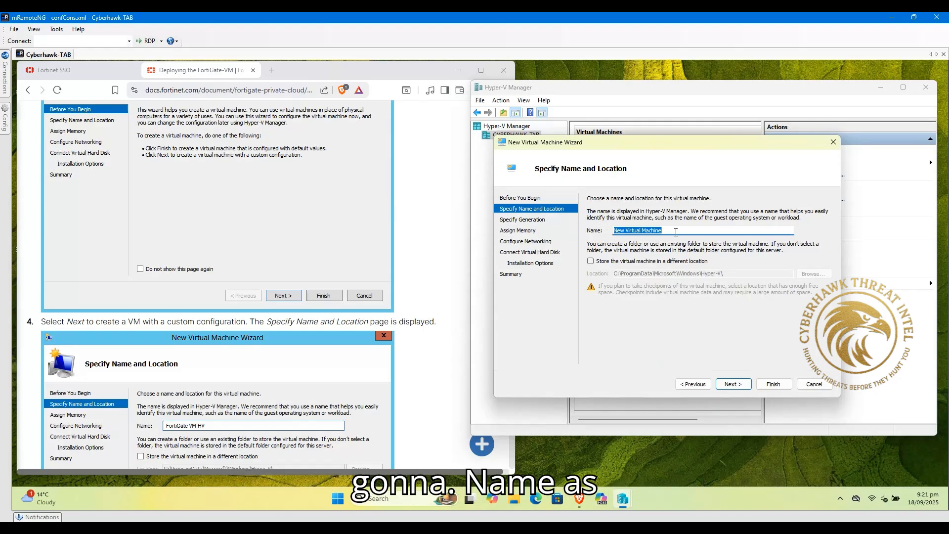
{"action": "type", "text": "FGT01"}
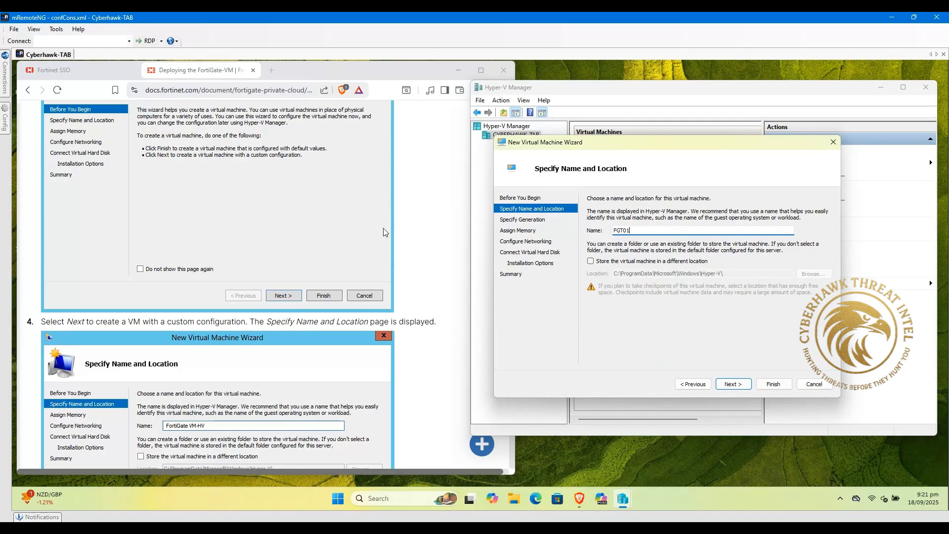
{"action": "scroll", "coordinate": [386, 232], "scroll_direction": "down", "scroll_amount": 3}
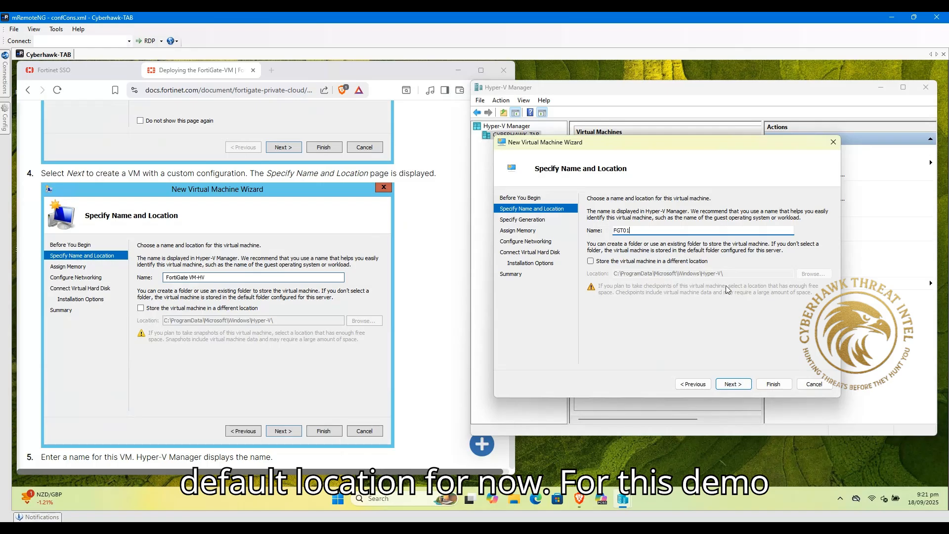
{"action": "left_click", "coordinate": [732, 385]}
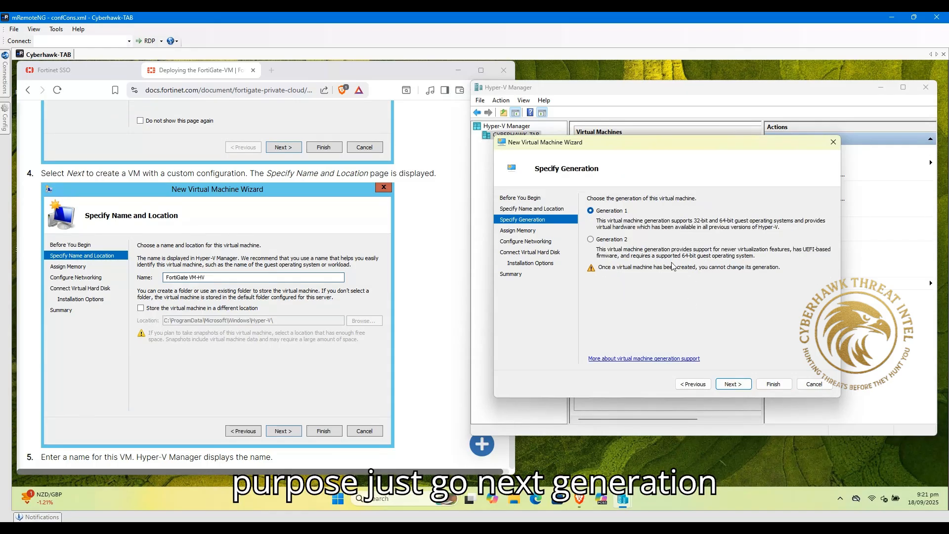
Keep Generation 1 for the virtual machine and assign it 2048 MB of startup memory with dynamic memory enabled.
{"action": "scroll", "coordinate": [309, 284], "scroll_direction": "down", "scroll_amount": 7}
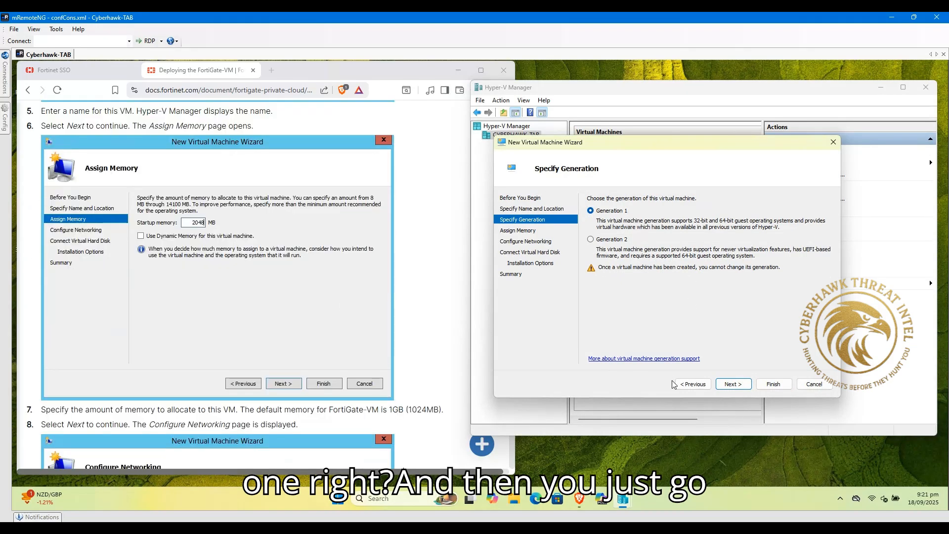
{"action": "left_click", "coordinate": [734, 384]}
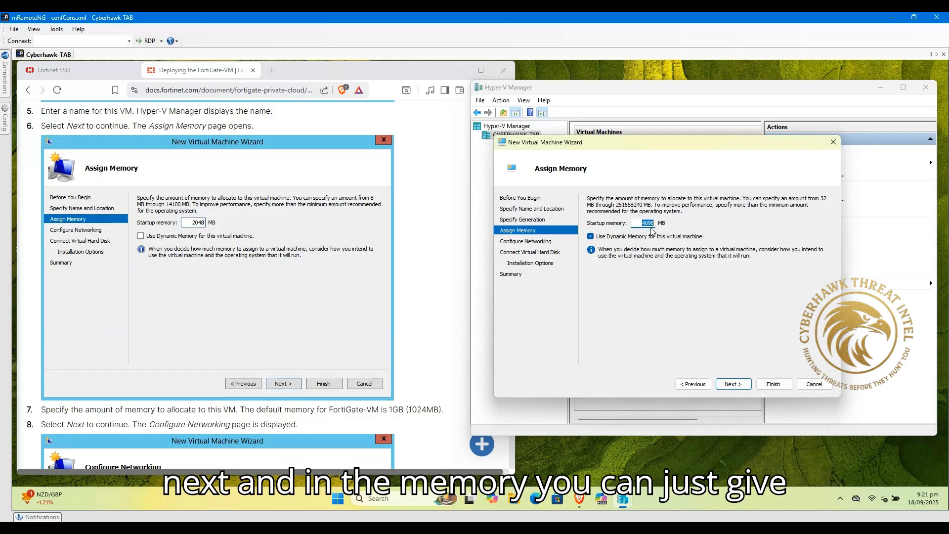
{"action": "key", "text": "BackSpace"}
{"action": "type", "text": "2"}
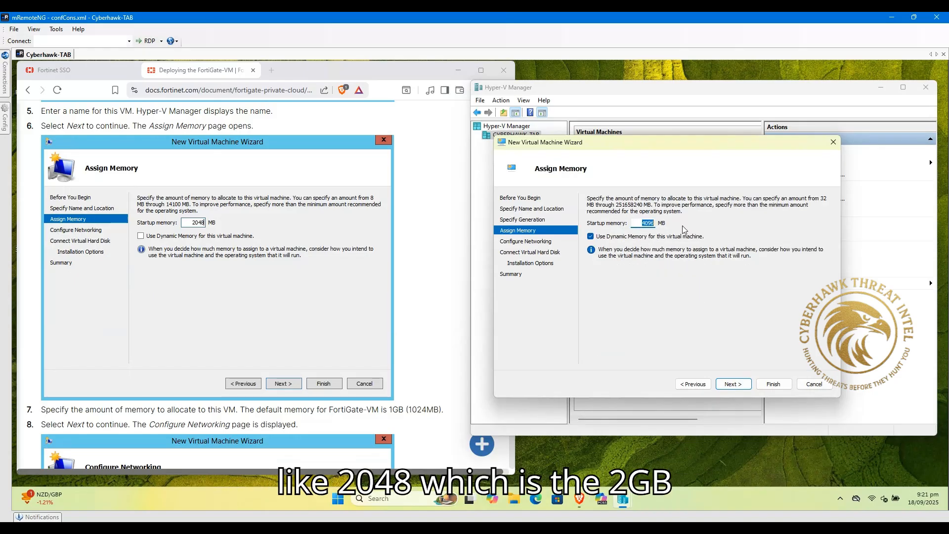
{"action": "type", "text": "048"}
{"action": "scroll", "coordinate": [372, 273], "scroll_direction": "down", "scroll_amount": 1}
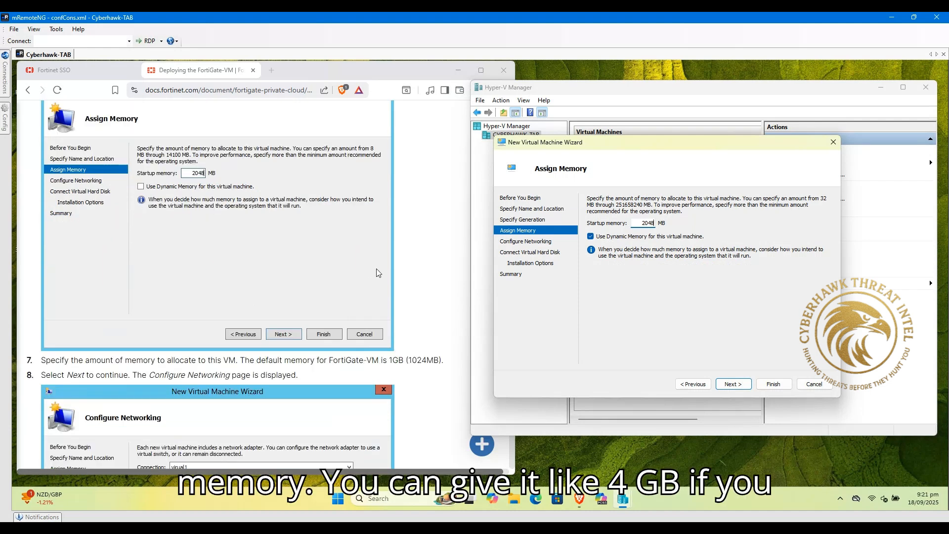
{"action": "scroll", "coordinate": [379, 273], "scroll_direction": "down", "scroll_amount": 2}
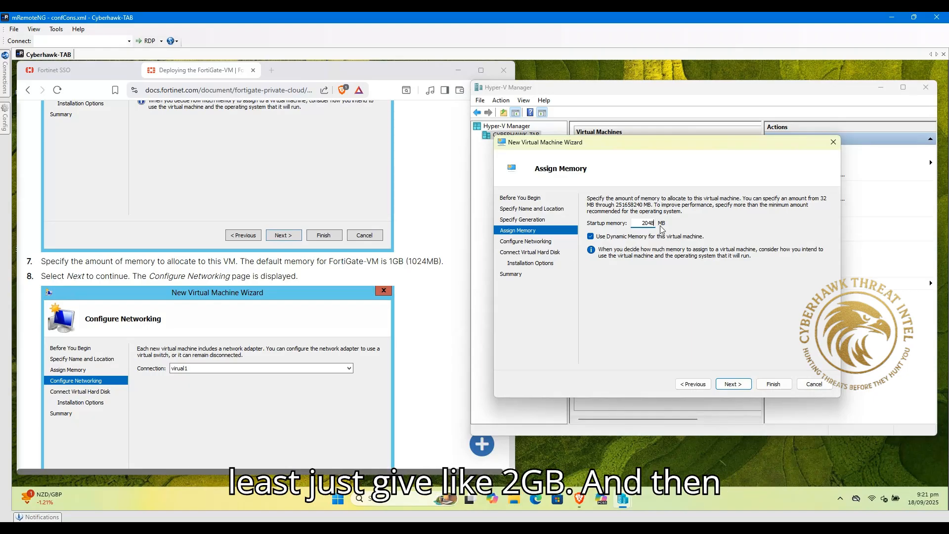
{"action": "scroll", "coordinate": [459, 236], "scroll_direction": "down", "scroll_amount": 2}
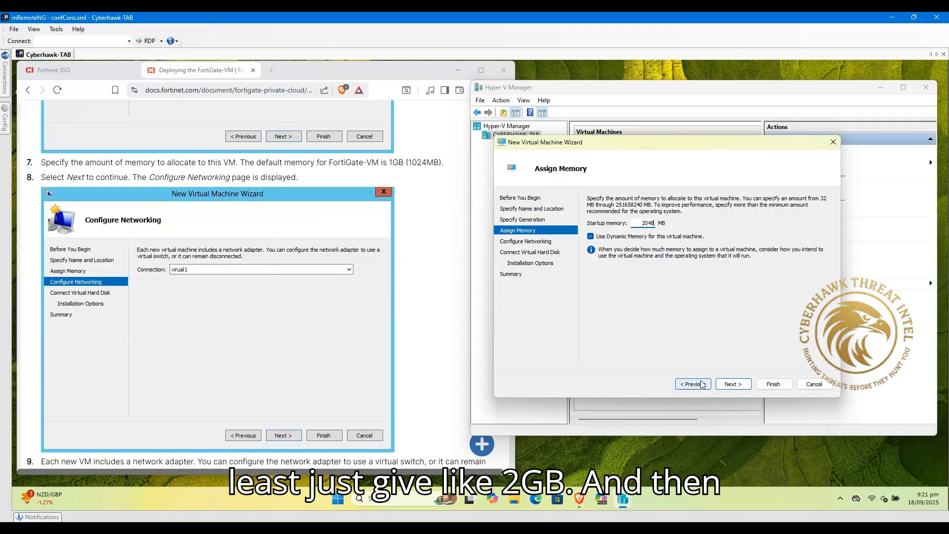
{"action": "left_click", "coordinate": [734, 385]}
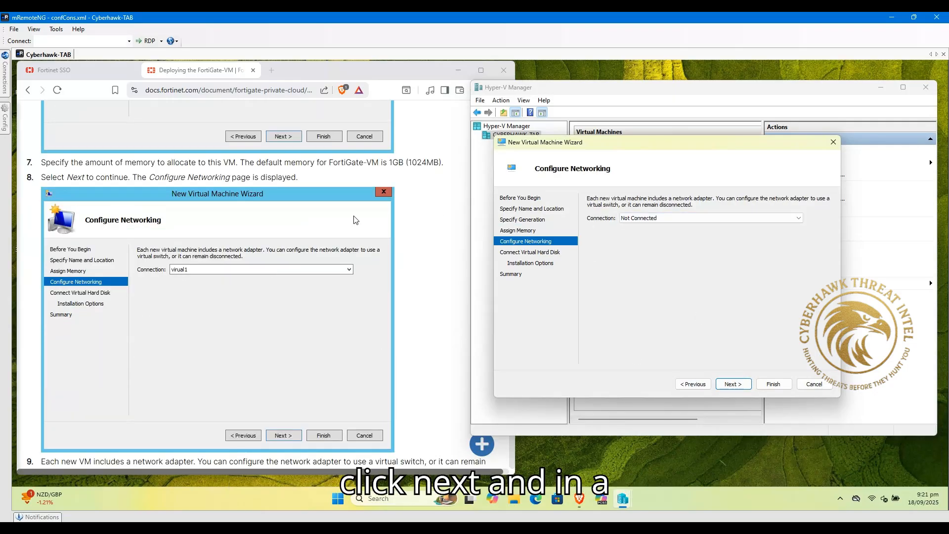
Connect the virtual machine's network adapter to Default Switch and proceed to the virtual hard disk settings.
{"action": "left_click", "coordinate": [653, 220]}
{"action": "left_click", "coordinate": [650, 233]}
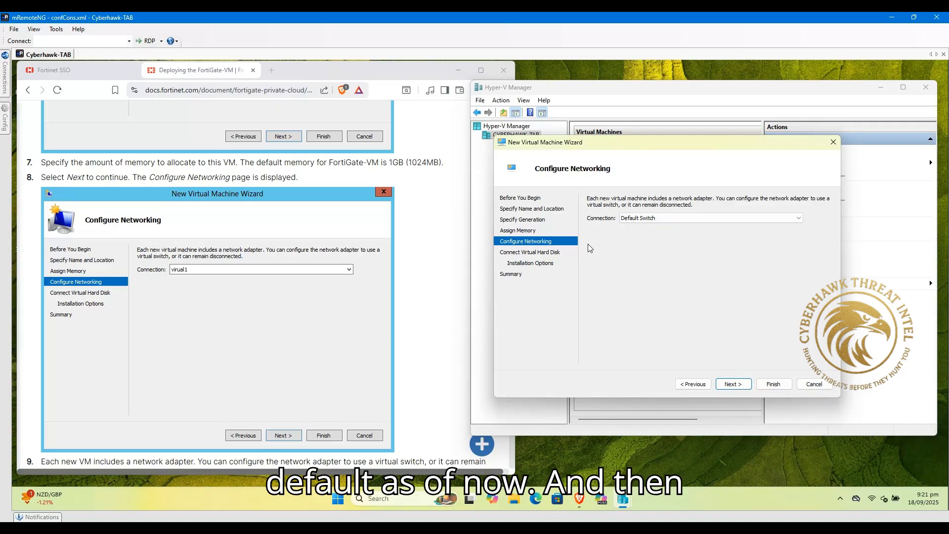
{"action": "scroll", "coordinate": [401, 287], "scroll_direction": "down", "scroll_amount": 4}
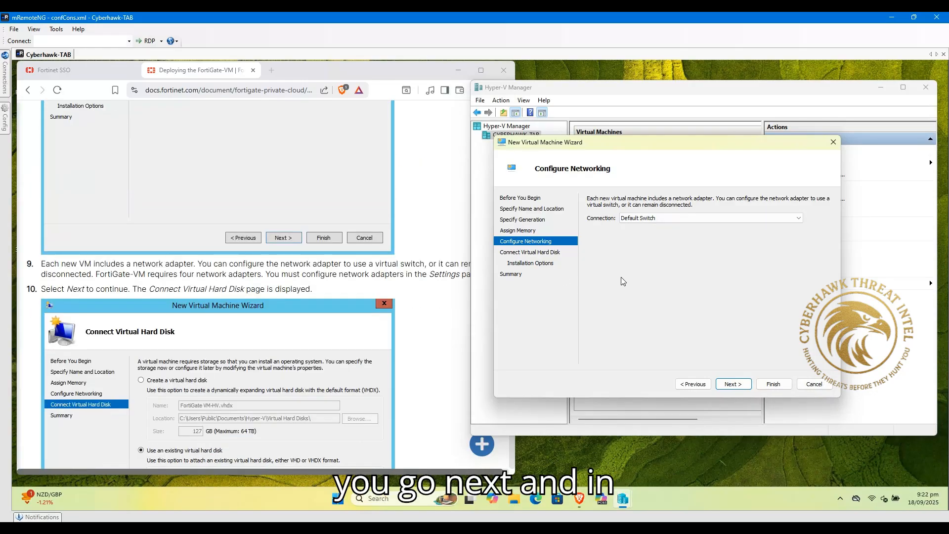
{"action": "left_click", "coordinate": [733, 385]}
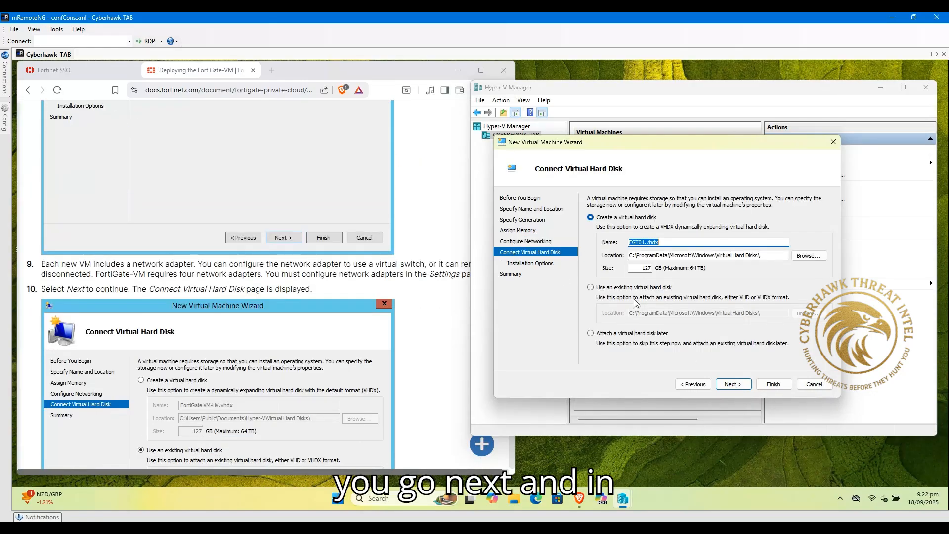
Use the existing hard disk fortios from the FGT_VM64_HV-v7.6.4.F-build3596-FORTINET.out.hyperv folder in Downloads and proceed to the wizard summary.
{"action": "scroll", "coordinate": [365, 267], "scroll_direction": "down", "scroll_amount": 2}
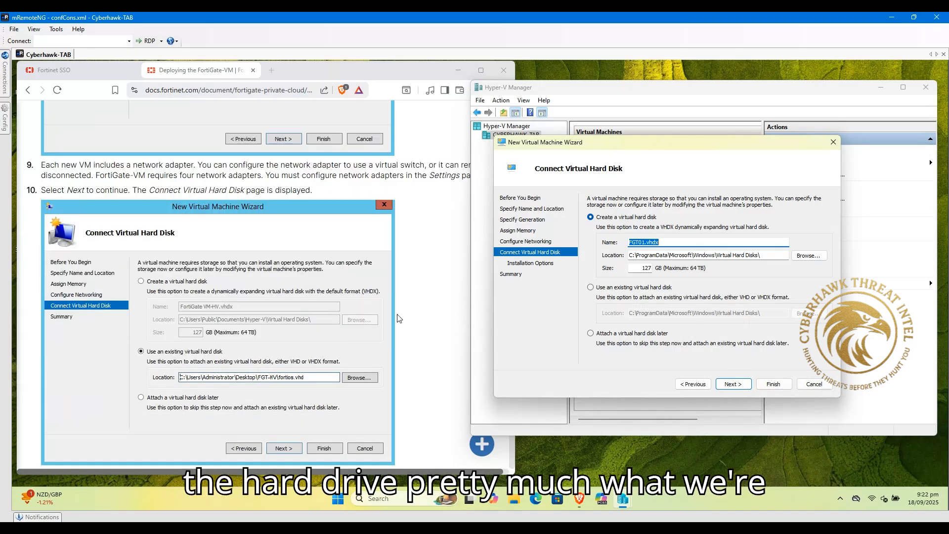
{"action": "left_click", "coordinate": [598, 288]}
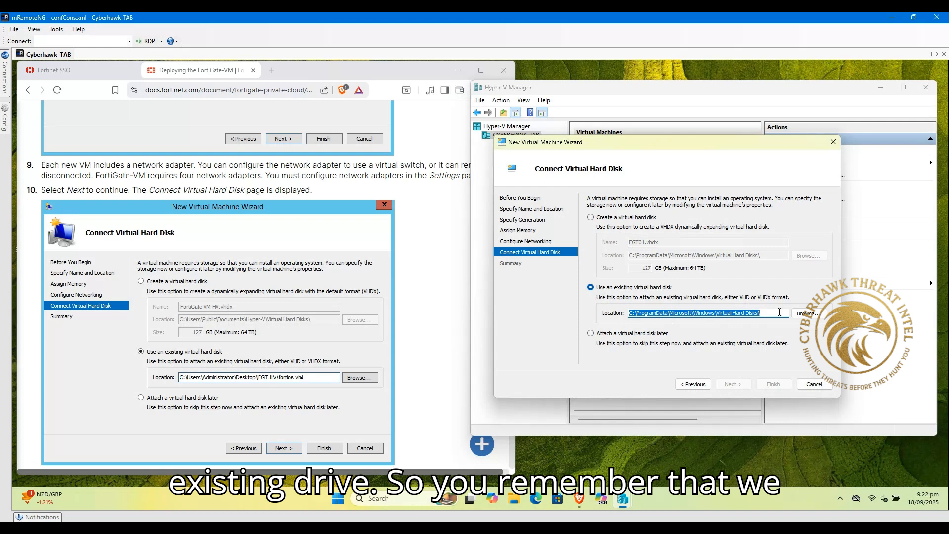
{"action": "left_click", "coordinate": [807, 313]}
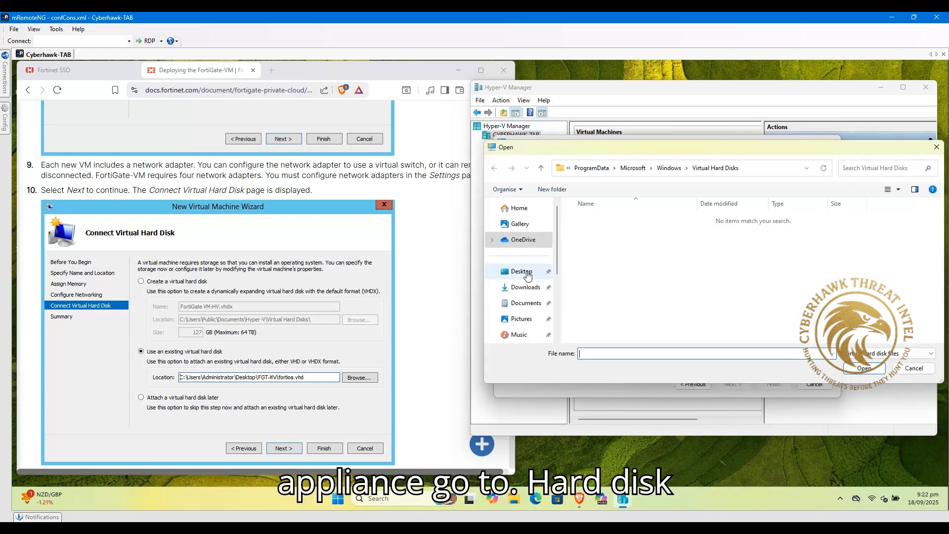
{"action": "left_click", "coordinate": [524, 287]}
{"action": "double_click", "coordinate": [611, 254]}
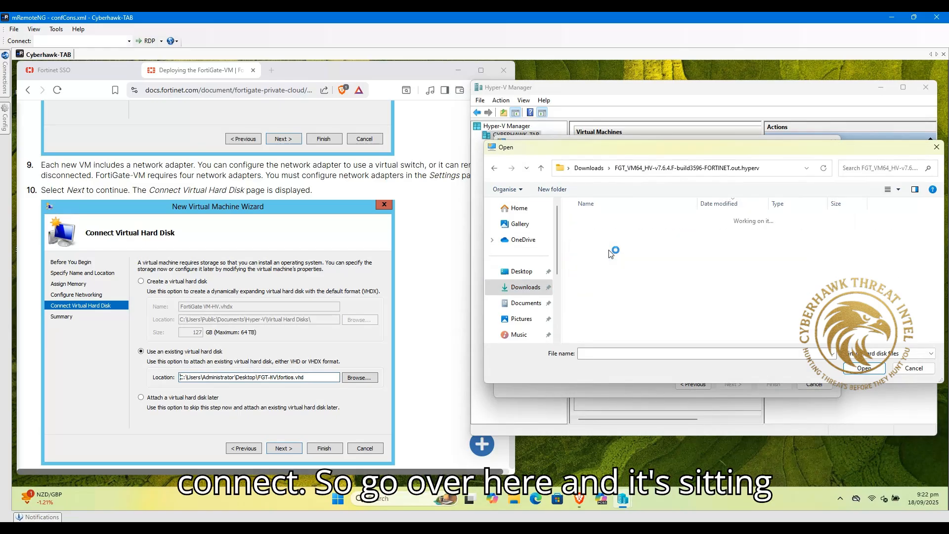
{"action": "left_click", "coordinate": [592, 234]}
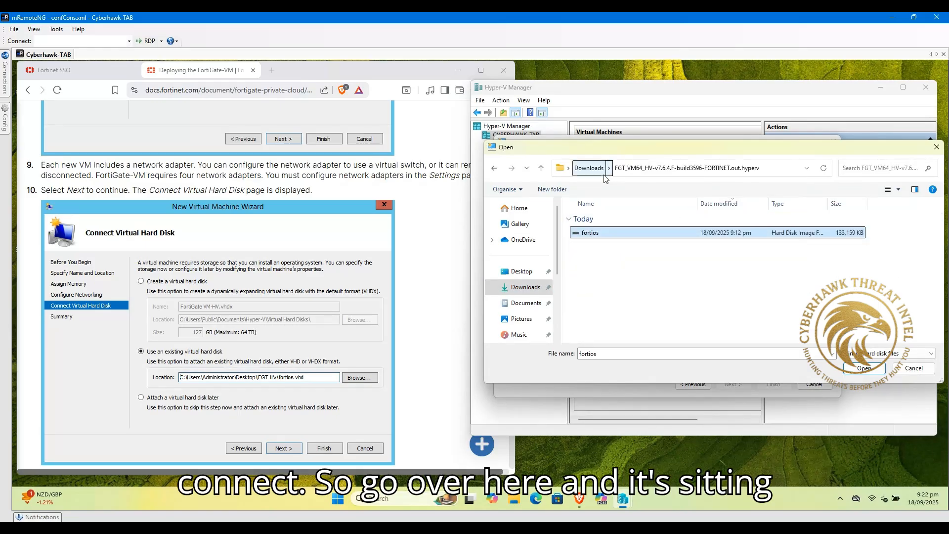
{"action": "double_click", "coordinate": [758, 233]}
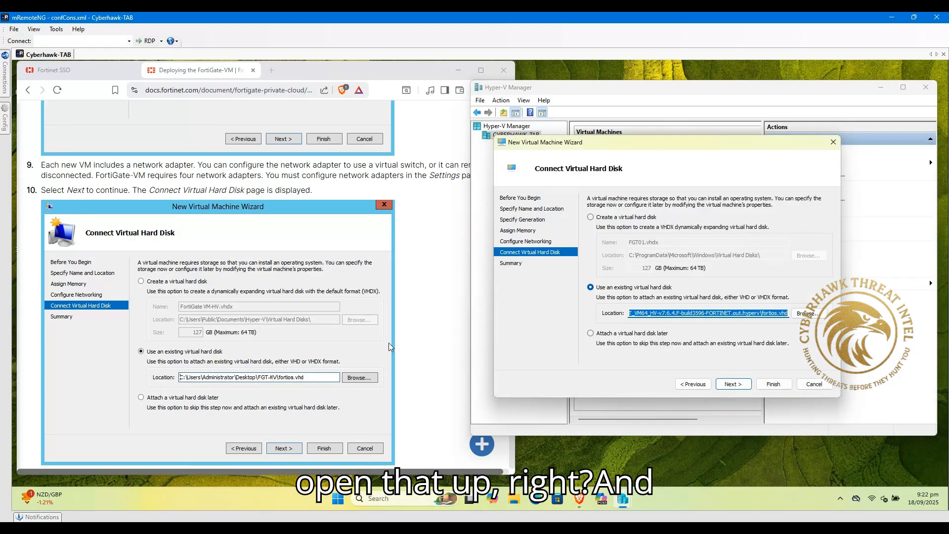
{"action": "scroll", "coordinate": [358, 333], "scroll_direction": "down", "scroll_amount": 4}
{"action": "left_click", "coordinate": [733, 384]}
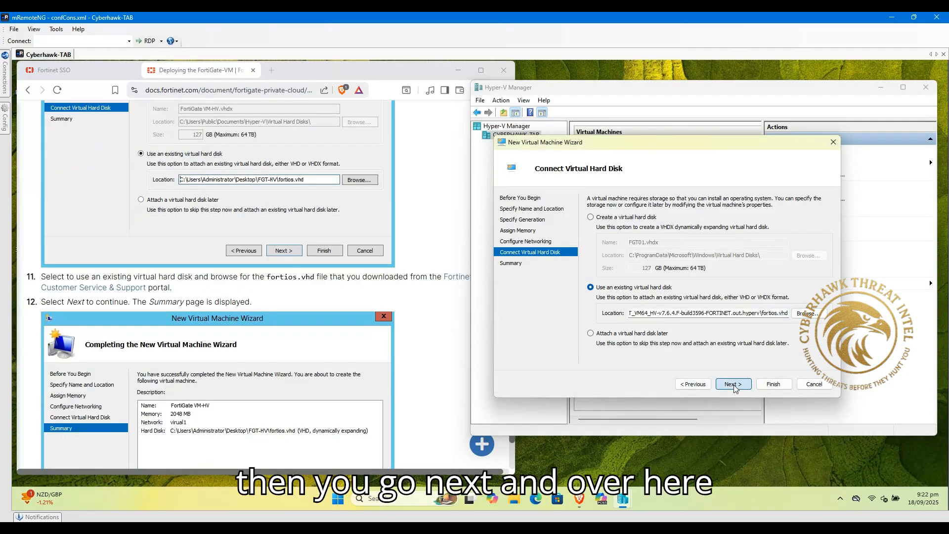
Compare the wizard summary with the guide's summary, including the full hard disk path, and finish creating the virtual machine.
{"action": "scroll", "coordinate": [316, 297], "scroll_direction": "down", "scroll_amount": 2}
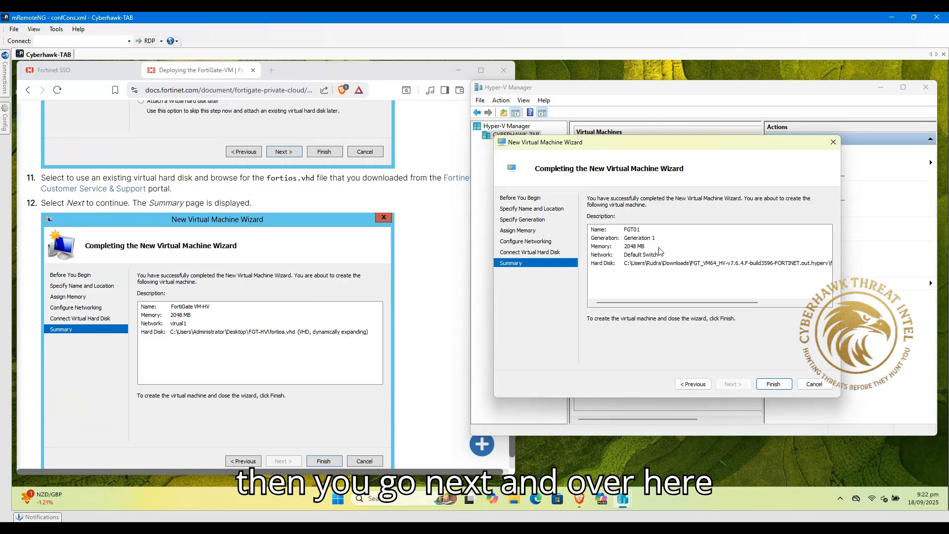
{"action": "scroll", "coordinate": [660, 252], "scroll_direction": "right", "scroll_amount": 1}
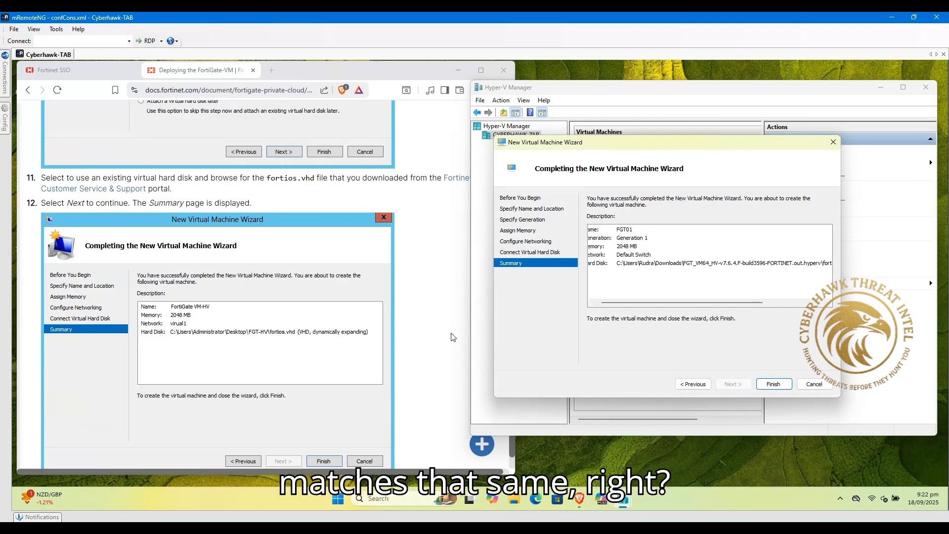
{"action": "left_click", "coordinate": [774, 303]}
{"action": "scroll", "coordinate": [308, 324], "scroll_direction": "down", "scroll_amount": 1}
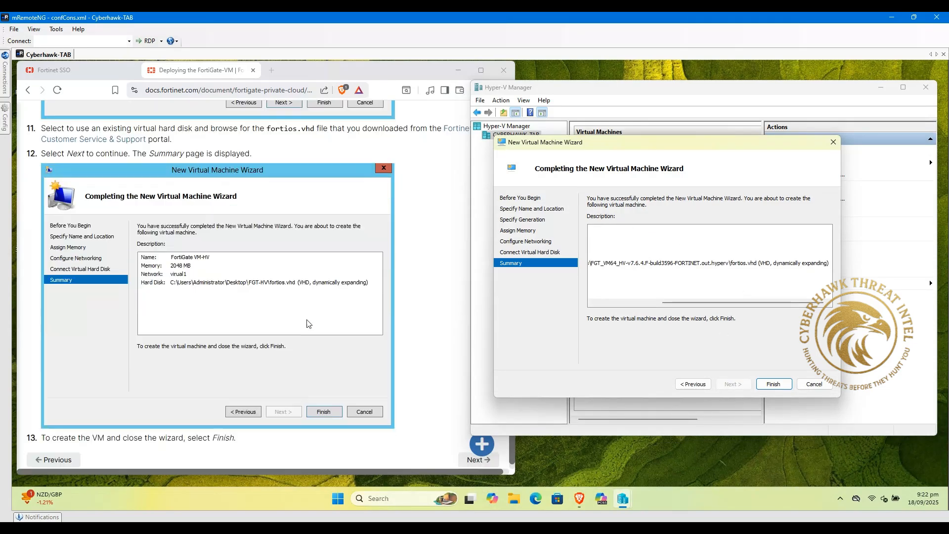
{"action": "left_click", "coordinate": [772, 384]}
{"action": "scroll", "coordinate": [295, 279], "scroll_direction": "down", "scroll_amount": 1}
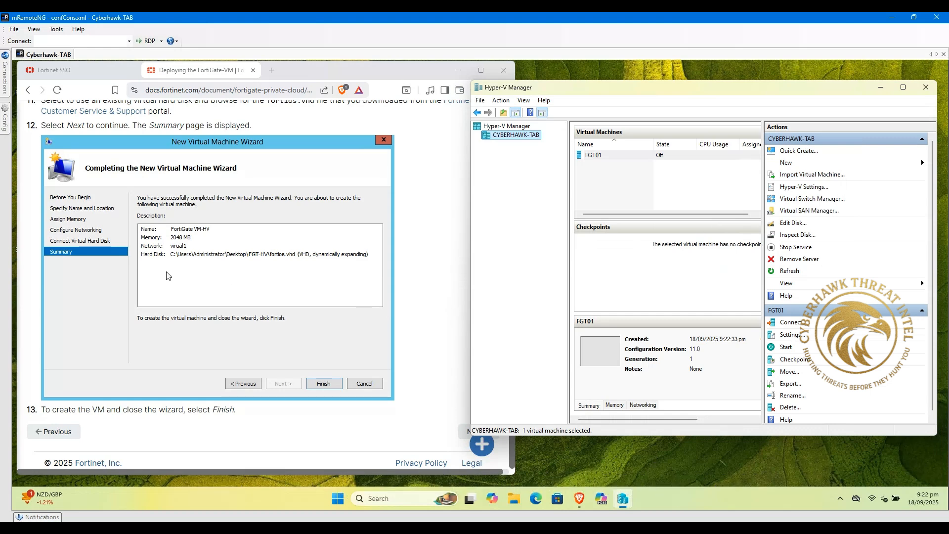
Open the Initial settings page under Deployment in Fortinet's guide, keeping the browser beside Hyper-V Manager.
{"action": "scroll", "coordinate": [163, 257], "scroll_direction": "up", "scroll_amount": 5}
{"action": "scroll", "coordinate": [159, 248], "scroll_direction": "up", "scroll_amount": 15}
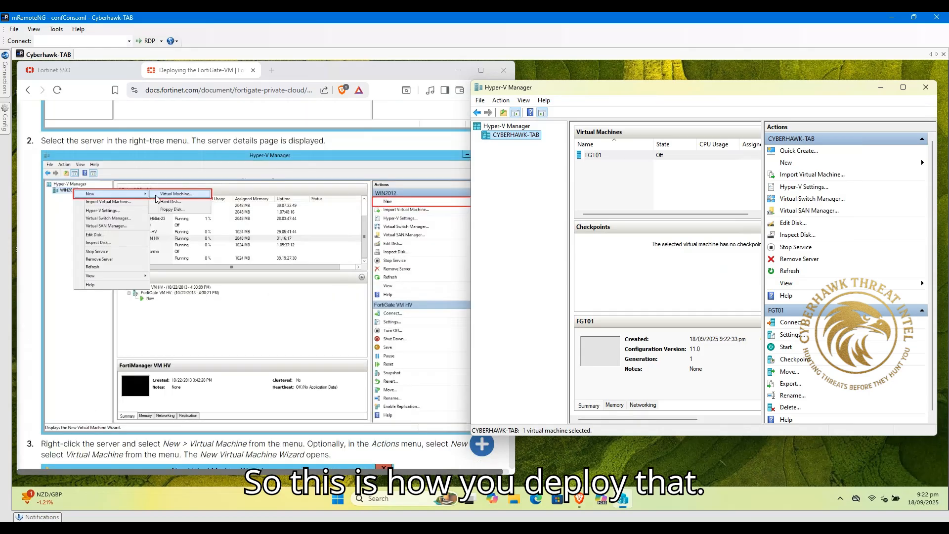
{"action": "scroll", "coordinate": [157, 204], "scroll_direction": "up", "scroll_amount": 3}
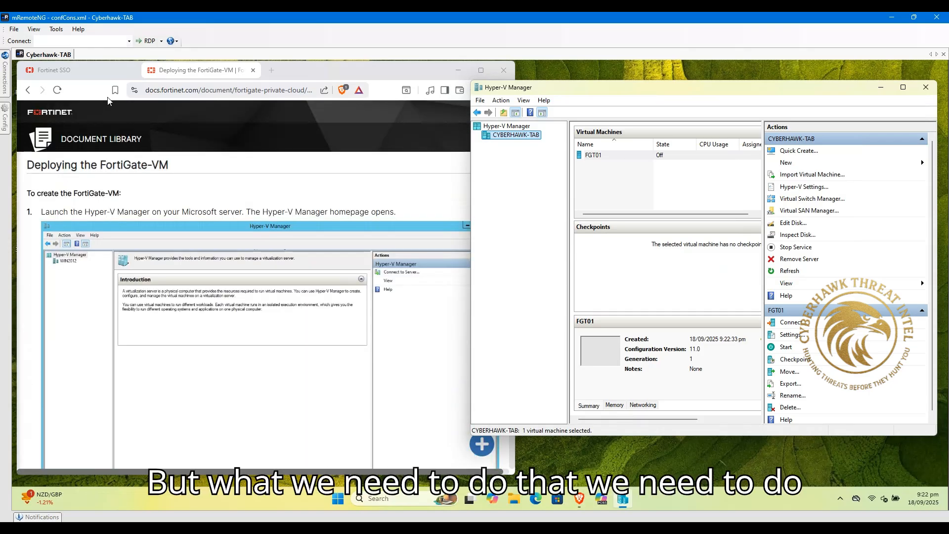
{"action": "double_click", "coordinate": [336, 70]}
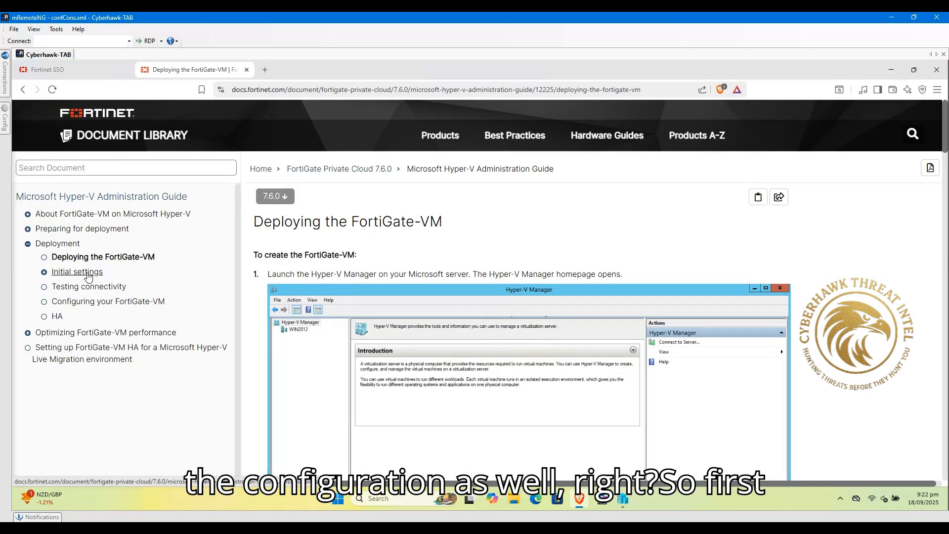
{"action": "left_click", "coordinate": [90, 272]}
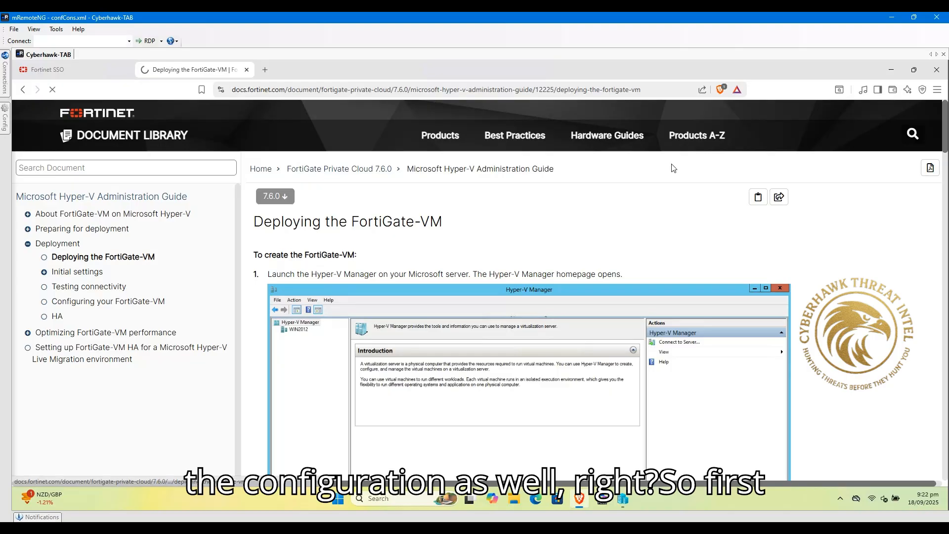
{"action": "left_click", "coordinate": [914, 70]}
Connect to the FGT01 virtual machine, try to start it, and show the details of the start error.
{"action": "left_click", "coordinate": [595, 155]}
{"action": "right_click", "coordinate": [597, 155]}
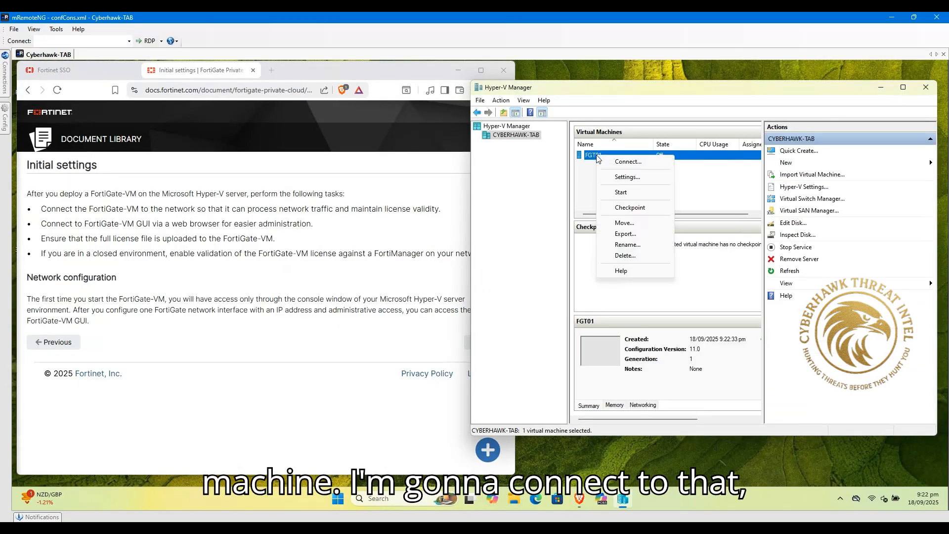
{"action": "left_click", "coordinate": [626, 162]}
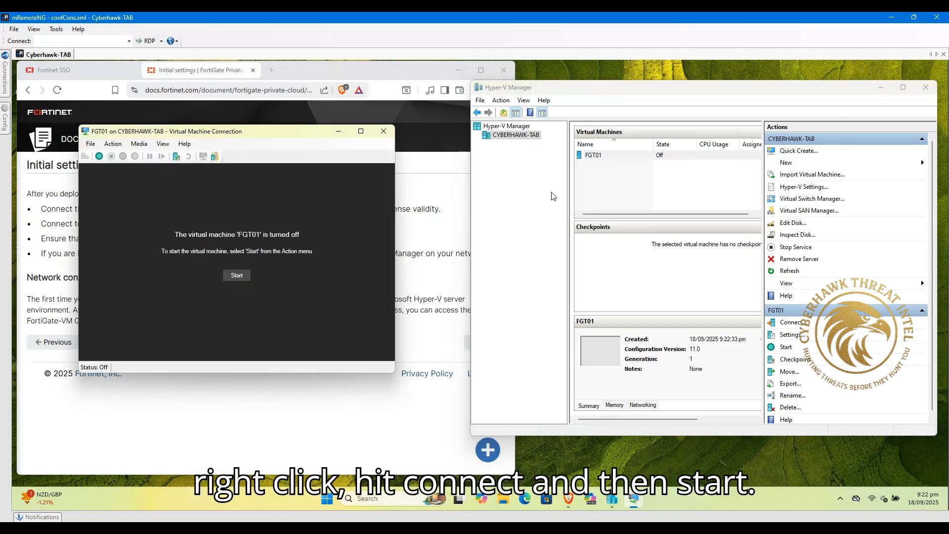
{"action": "left_click", "coordinate": [234, 278]}
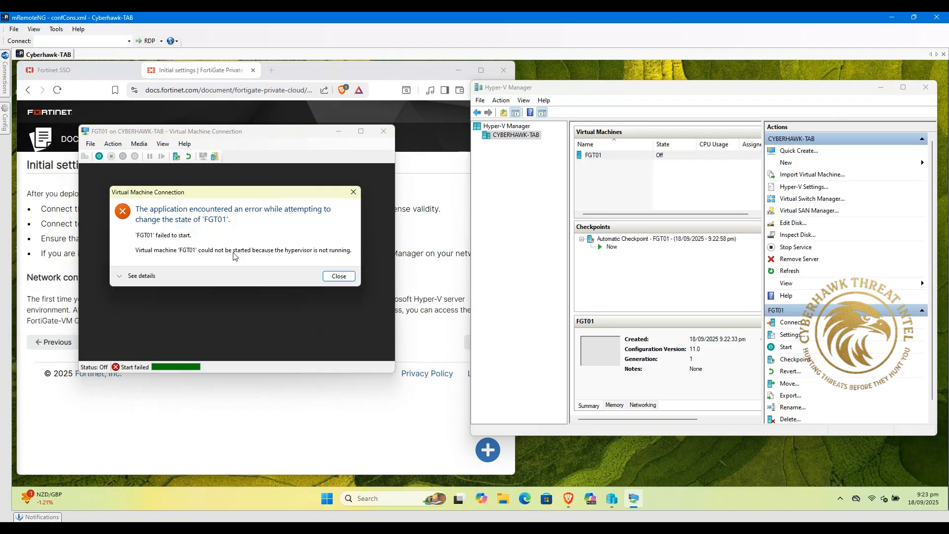
{"action": "left_click", "coordinate": [142, 276]}
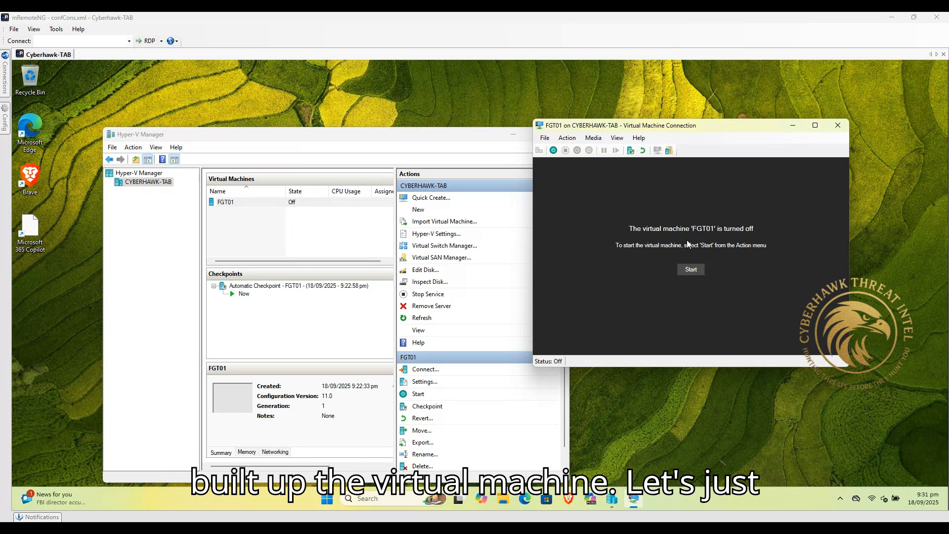
Start FGT01 by reverting to its previous automatic checkpoint, and minimize Hyper-V Manager while it boots.
{"action": "left_click", "coordinate": [690, 270]}
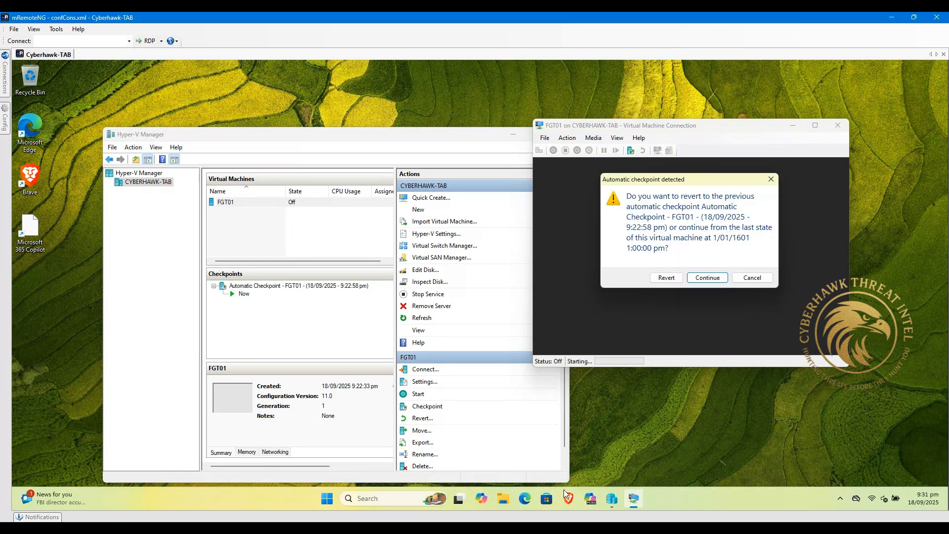
{"action": "left_click", "coordinate": [670, 278]}
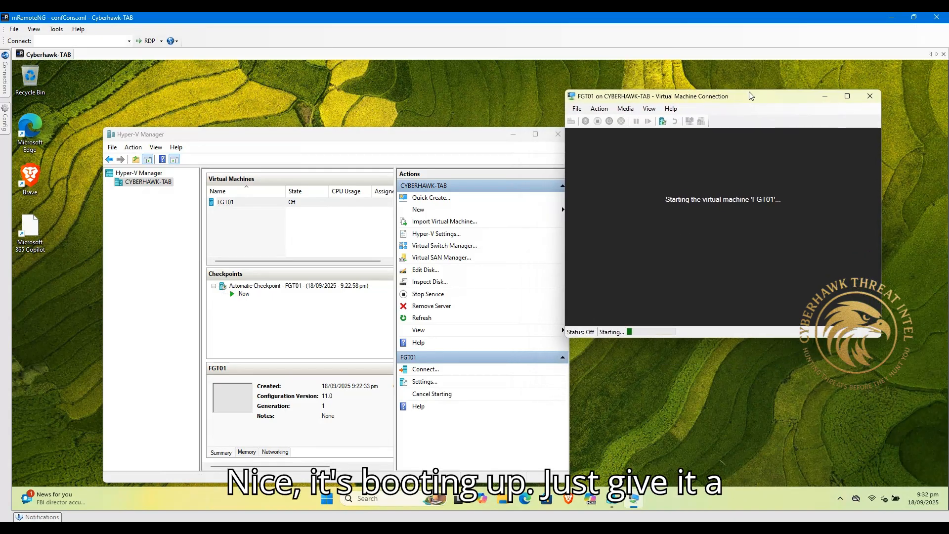
{"action": "left_click", "coordinate": [344, 141]}
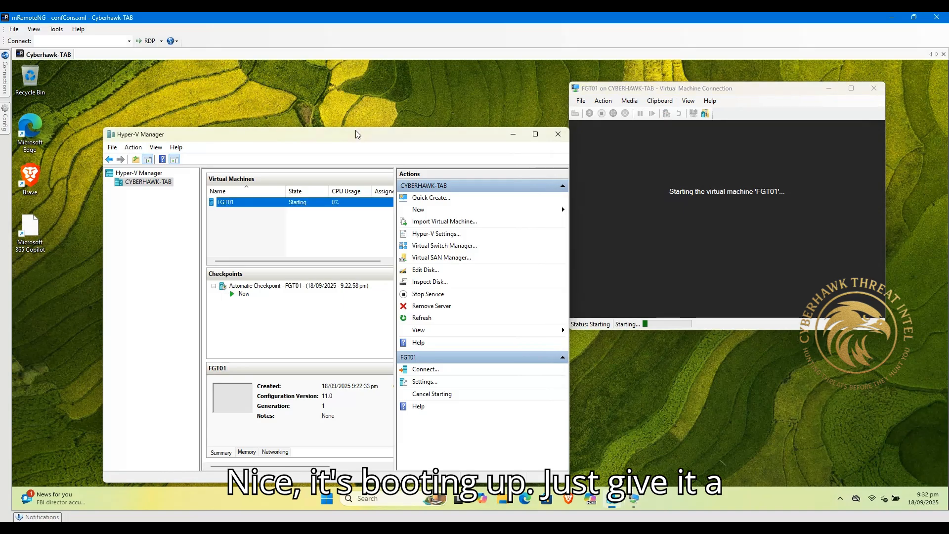
{"action": "left_click", "coordinate": [513, 134]}
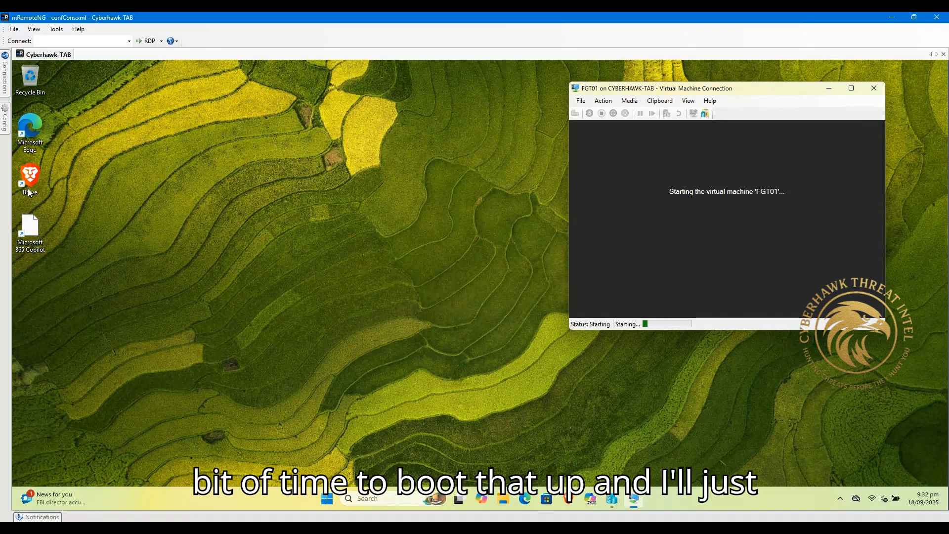
Switch to Brave and read the guide's post-deployment tasks on network connection, license validity and web GUI access.
{"action": "double_click", "coordinate": [27, 189]}
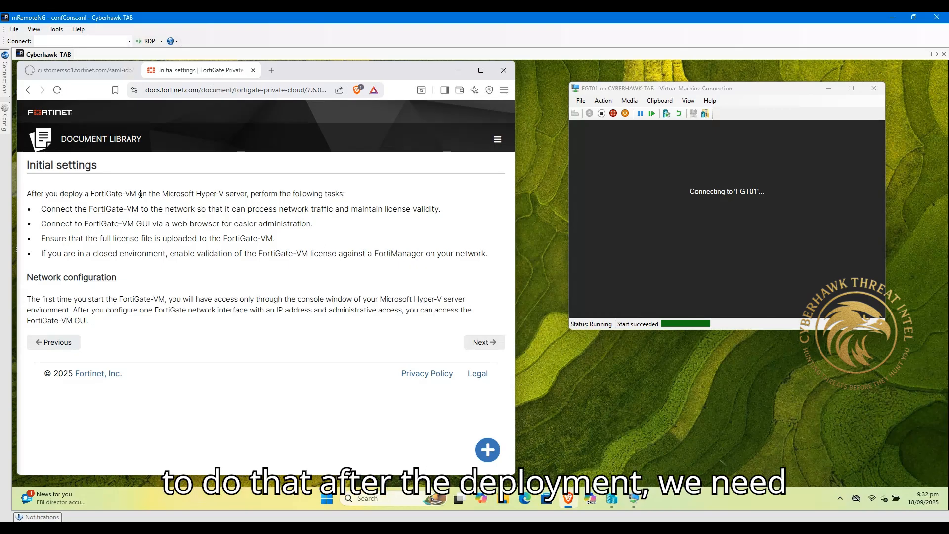
{"action": "left_click_drag", "start_coordinate": [31, 194], "coordinate": [138, 194]}
{"action": "left_click_drag", "start_coordinate": [56, 209], "coordinate": [362, 209]}
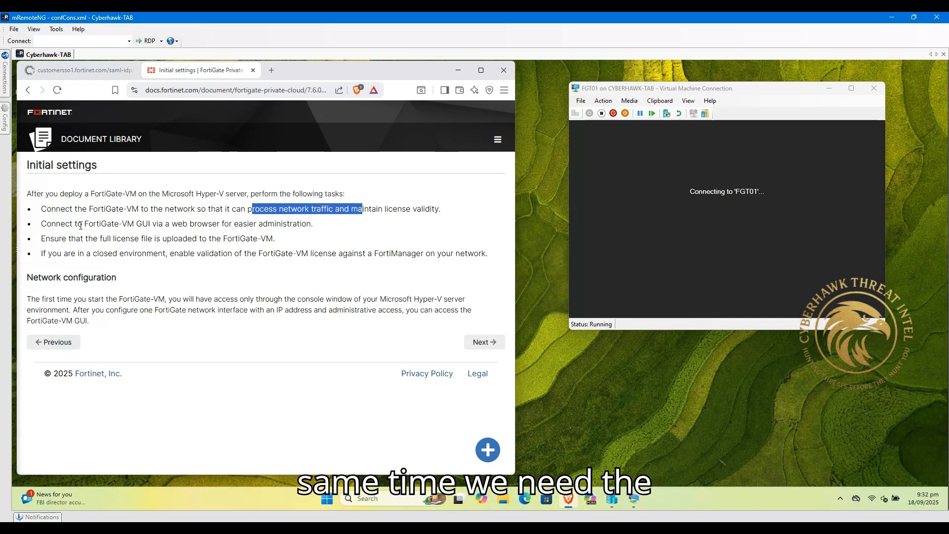
{"action": "left_click_drag", "start_coordinate": [65, 224], "coordinate": [185, 224]}
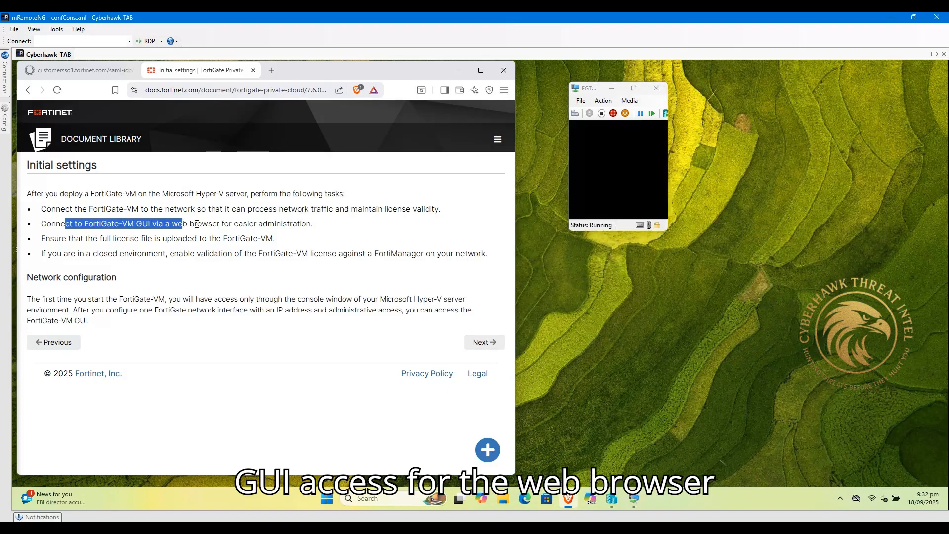
{"action": "left_click_drag", "start_coordinate": [259, 224], "coordinate": [259, 224]}
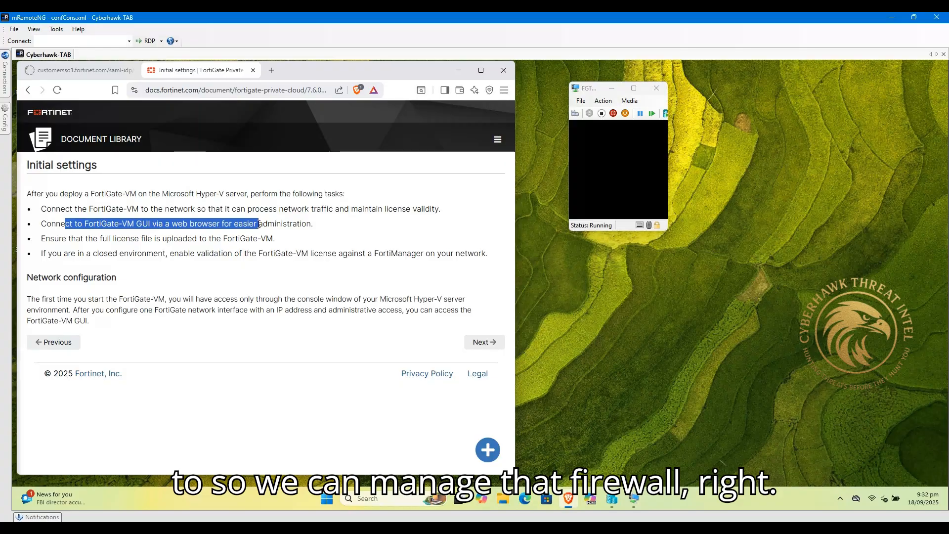
{"action": "left_click", "coordinate": [245, 209]}
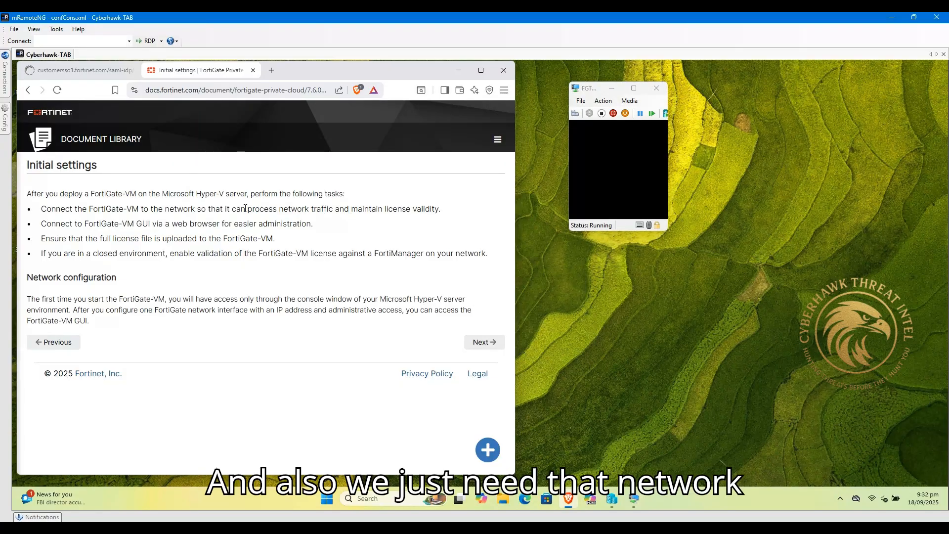
{"action": "left_click_drag", "start_coordinate": [298, 209], "coordinate": [333, 211]}
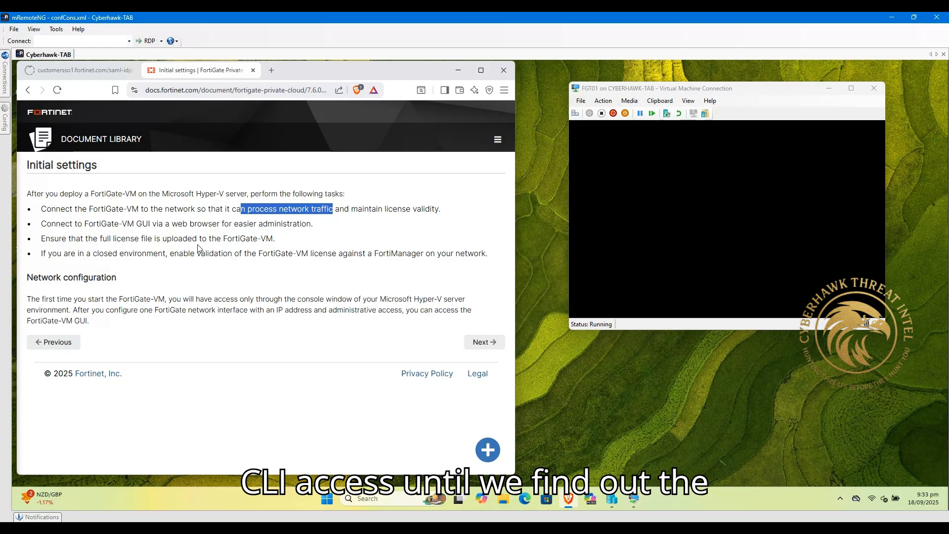
Move the FGT01 console window closer to the browser and advance the guide to the Configuring port 1 page.
{"action": "left_click_drag", "start_coordinate": [658, 91], "coordinate": [628, 91]}
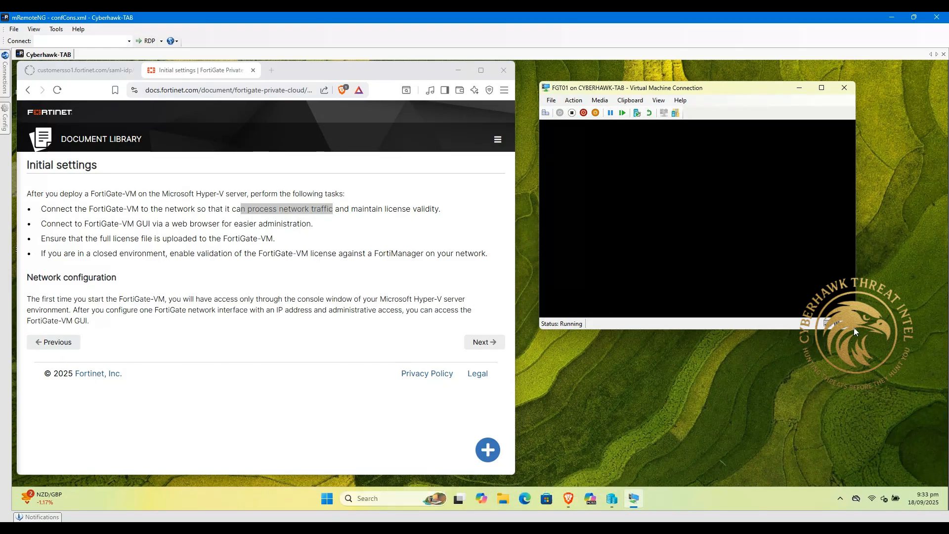
{"action": "left_click", "coordinate": [159, 275]}
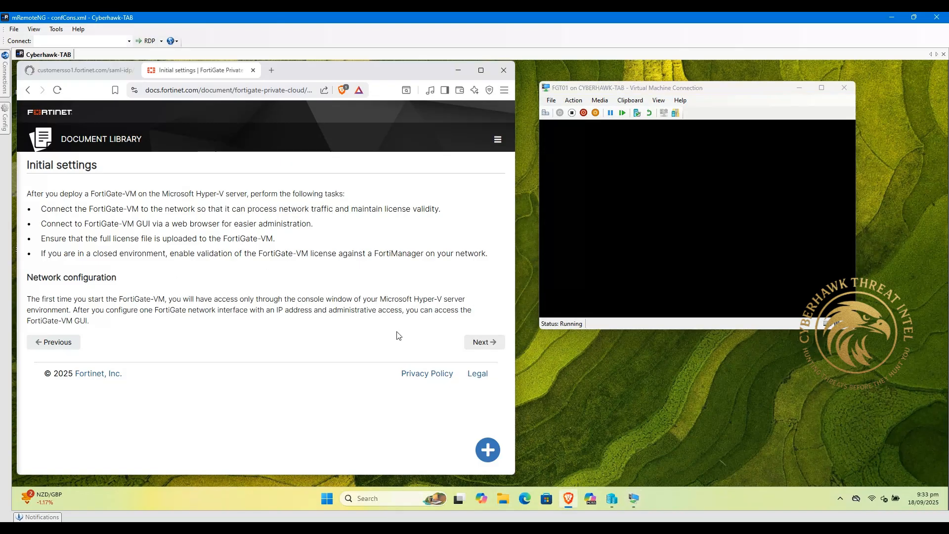
{"action": "left_click", "coordinate": [482, 342]}
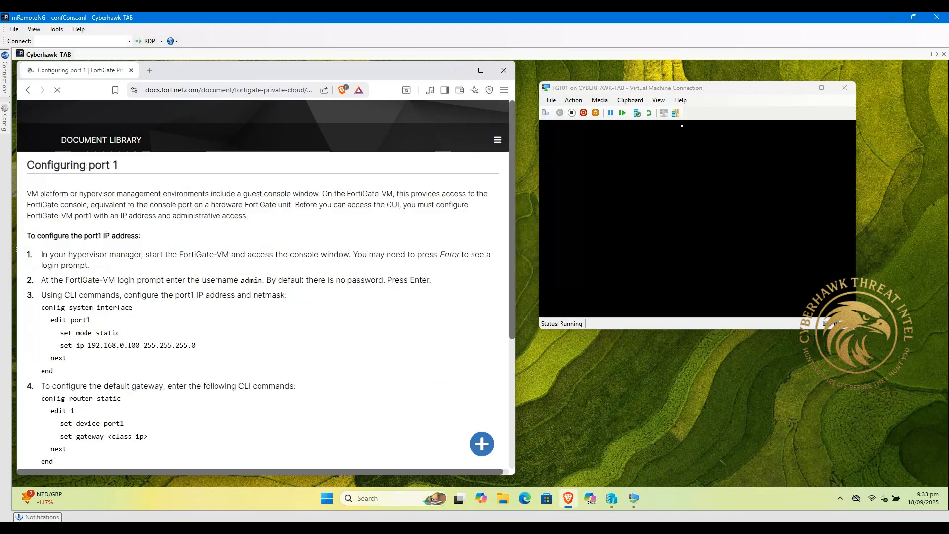
Log in to the FortiGate console as admin with the blank default password, and enter and confirm a new admin password.
{"action": "mouse_move", "coordinate": [684, 91]}
{"action": "left_mouse_down"}
{"action": "mouse_move", "coordinate": [725, 90]}
{"action": "mouse_move", "coordinate": [681, 91]}
{"action": "left_mouse_up"}
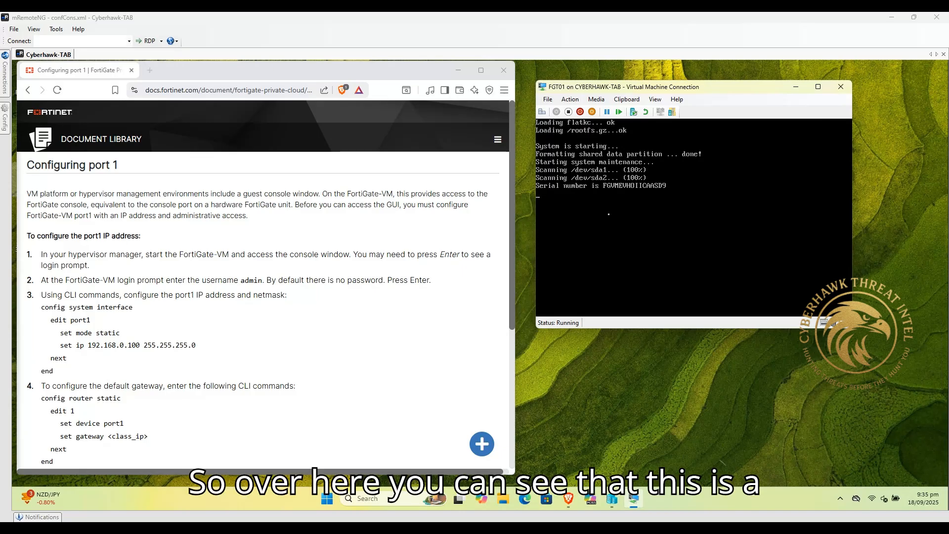
{"action": "left_click", "coordinate": [609, 188]}
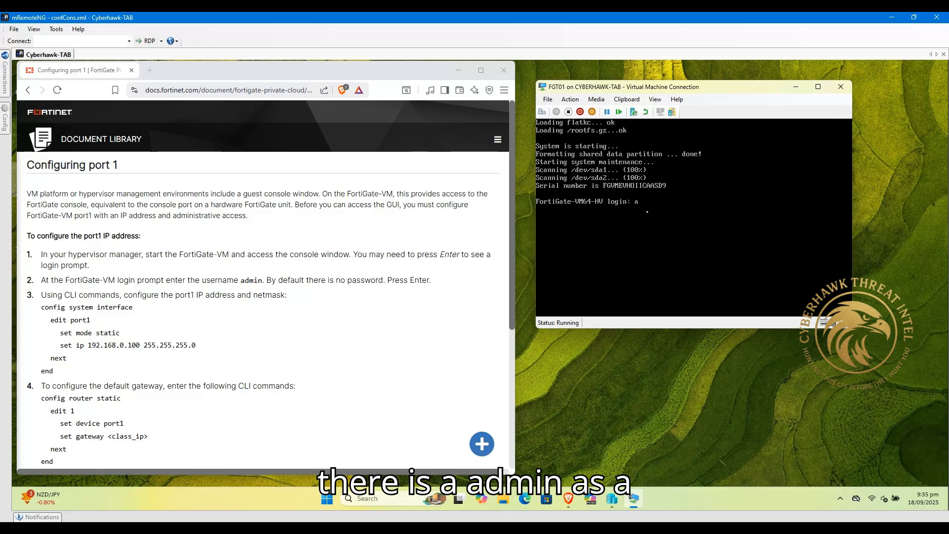
{"action": "type", "text": "admin"}
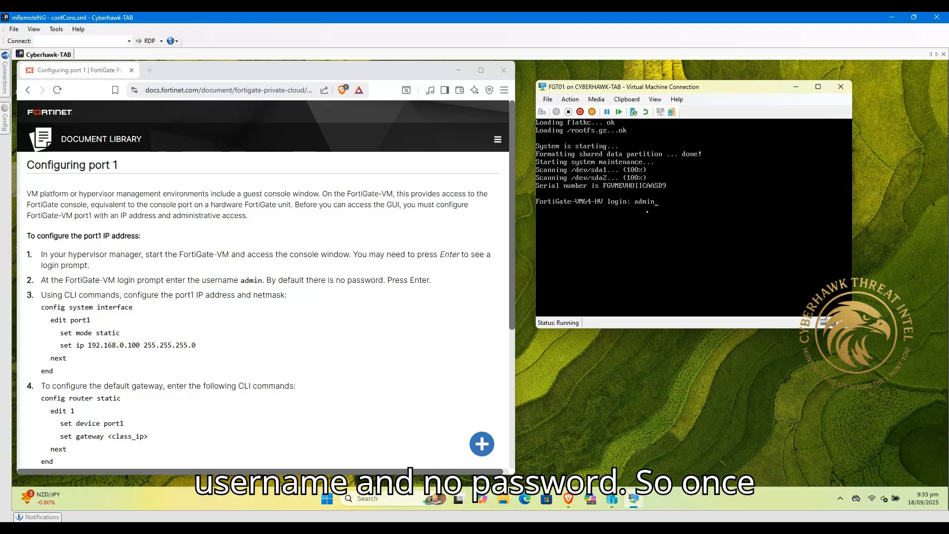
{"action": "key", "text": "Return"}
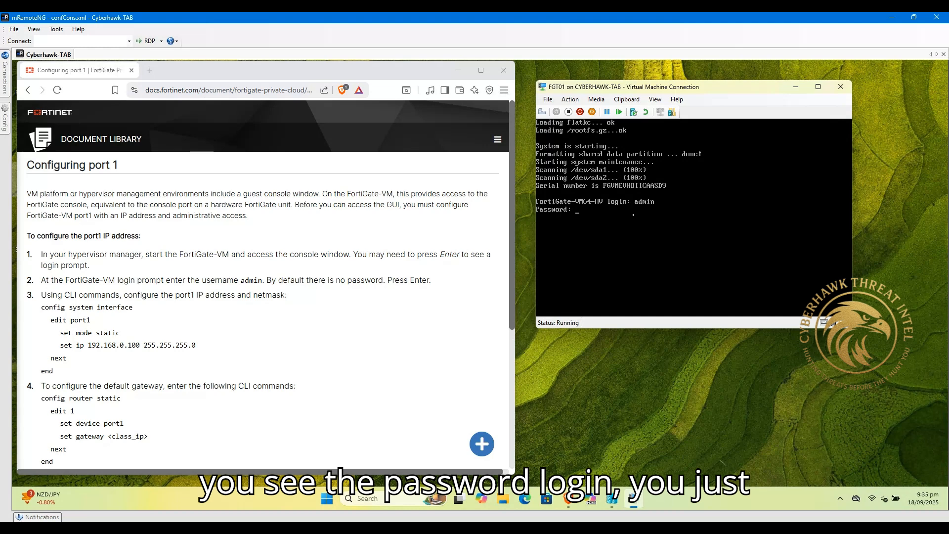
{"action": "key", "text": "Return"}
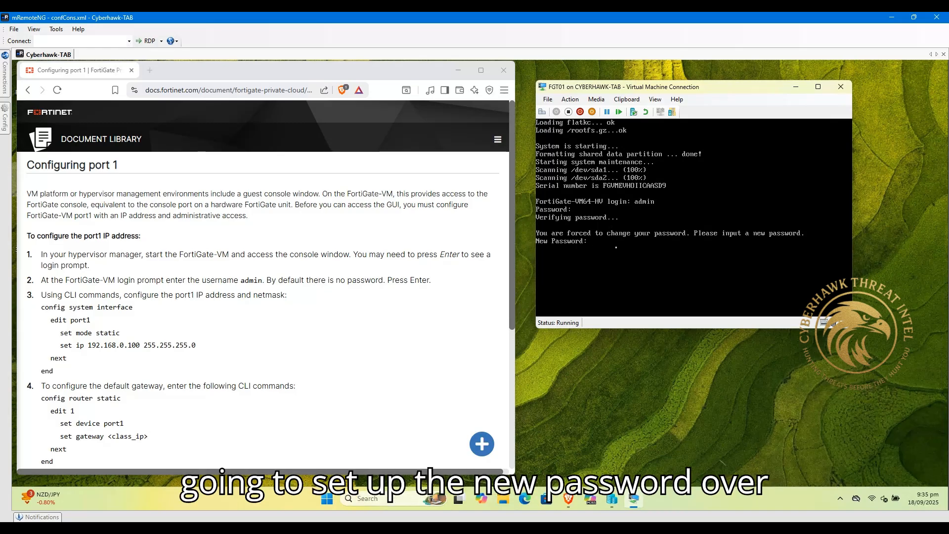
{"action": "key", "text": "Return"}
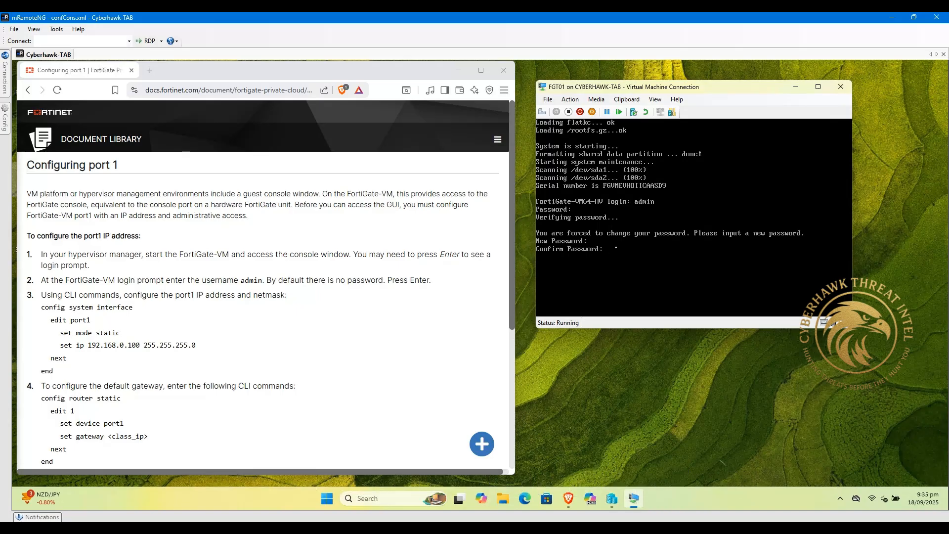
{"action": "key", "text": "Return"}
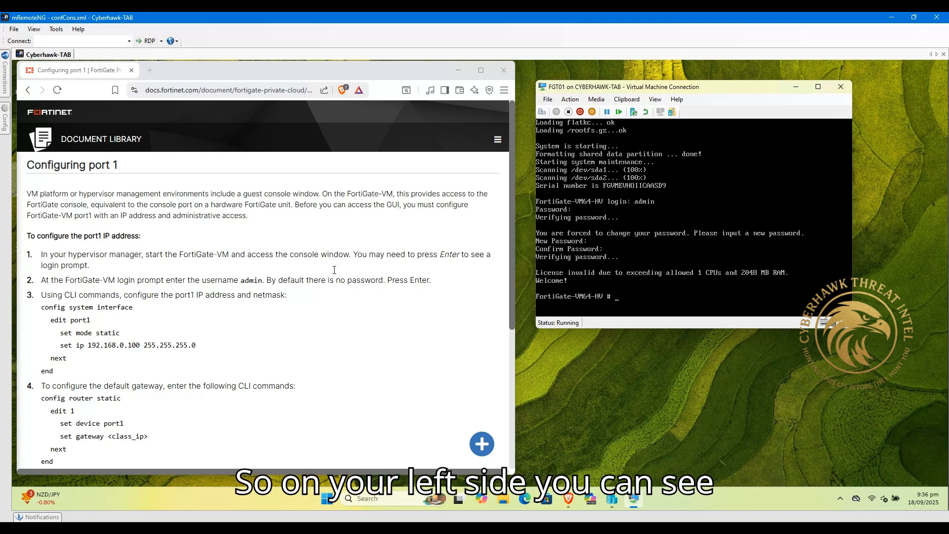
Review the guide's CLI commands for configuring the port1 IP address and netmask.
{"action": "scroll", "coordinate": [149, 326], "scroll_direction": "down", "scroll_amount": 1}
{"action": "left_click", "coordinate": [65, 272]}
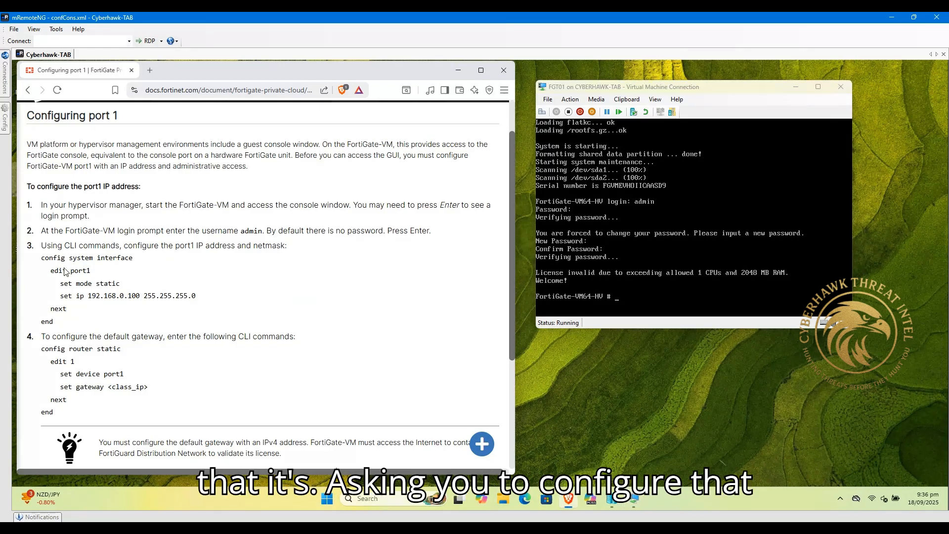
{"action": "left_click_drag", "start_coordinate": [65, 271], "coordinate": [190, 309]}
{"action": "left_click", "coordinate": [191, 309]}
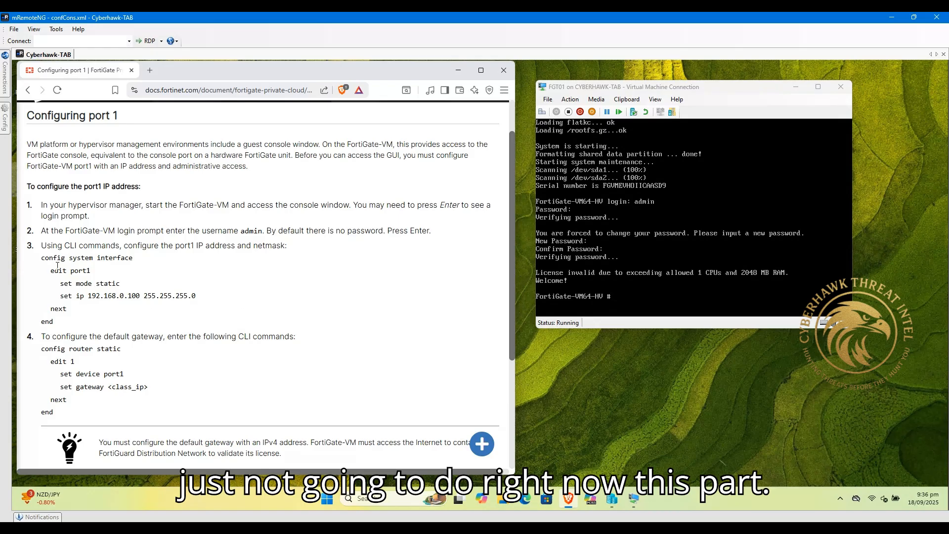
{"action": "left_click_drag", "start_coordinate": [55, 271], "coordinate": [203, 309]}
{"action": "left_click", "coordinate": [204, 309]}
Enter the system interface configuration in the FortiGate console with "conf sys int" and list the interfaces available to edit.
{"action": "left_click", "coordinate": [682, 303]}
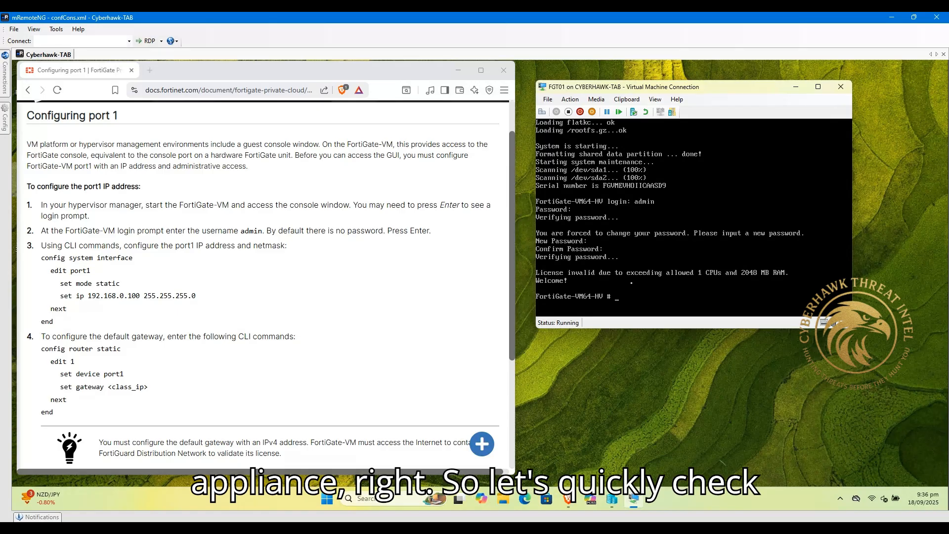
{"action": "type", "text": "conf sys i"}
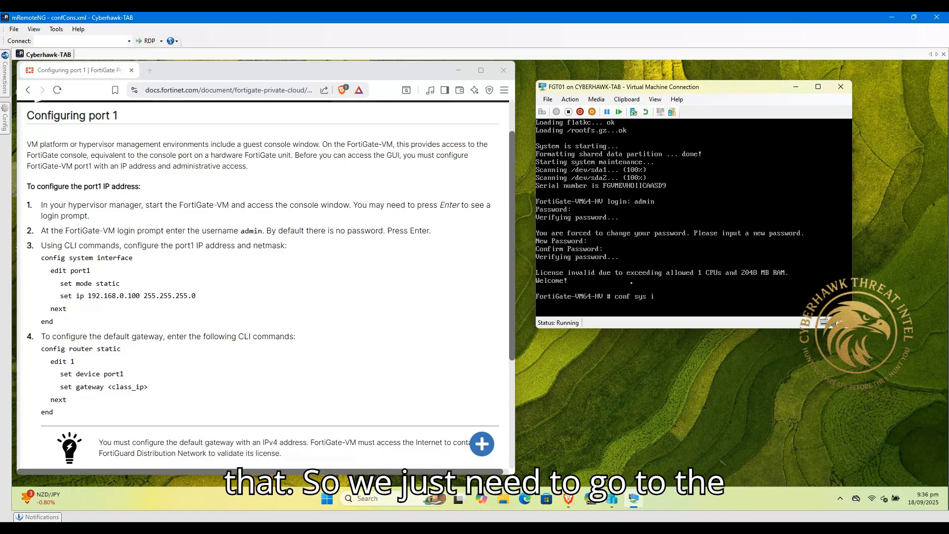
{"action": "type", "text": "nt"}
{"action": "key", "text": "Return"}
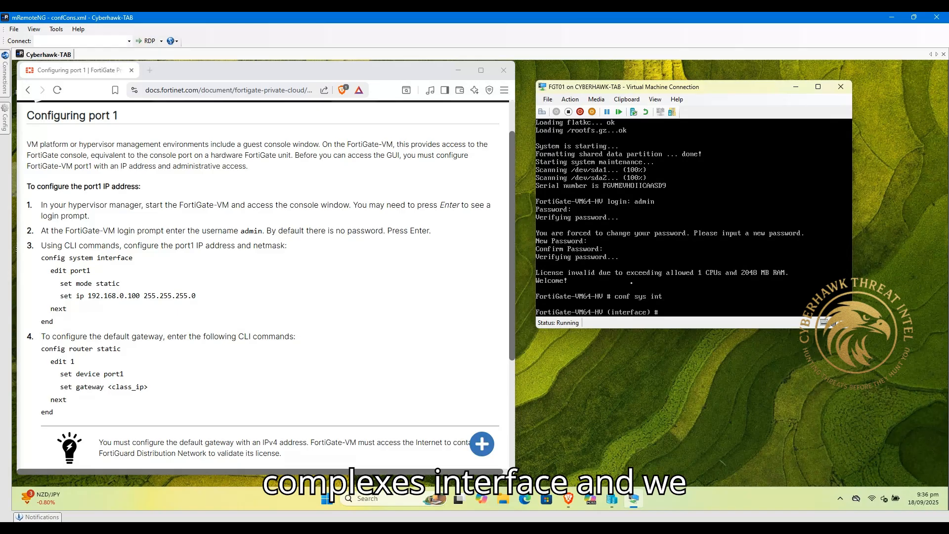
{"action": "type", "text": "edit"}
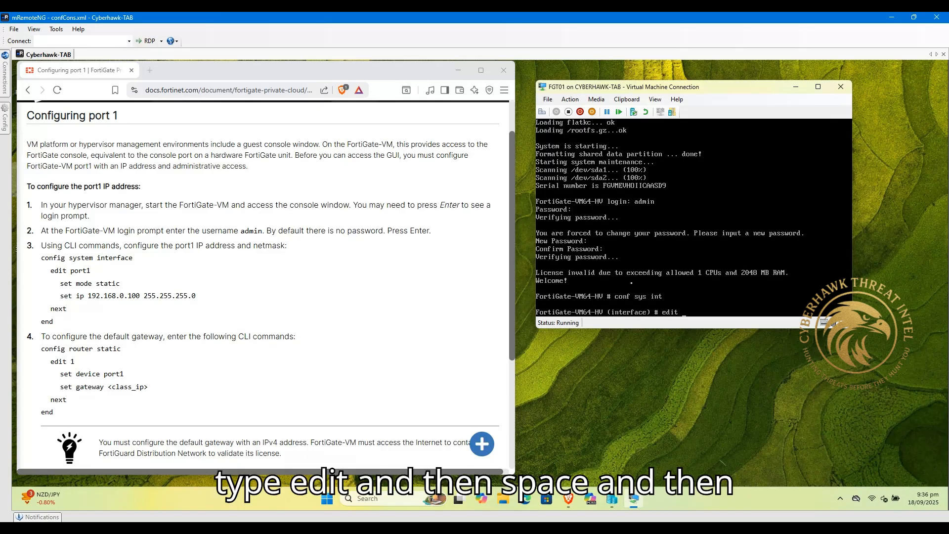
{"action": "type", "text": " ?"}
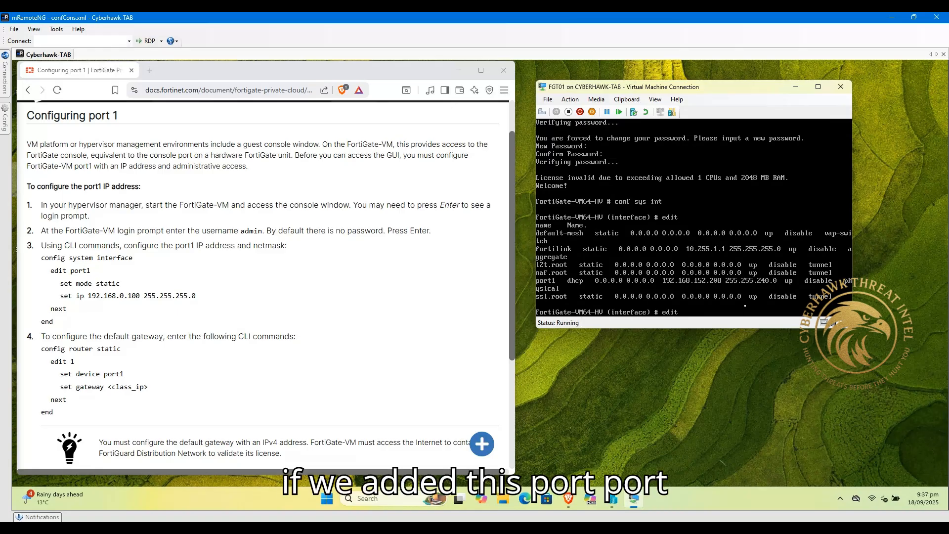
Open port1 for editing in the FortiGate console and show its configuration.
{"action": "type", "text": "ort1"}
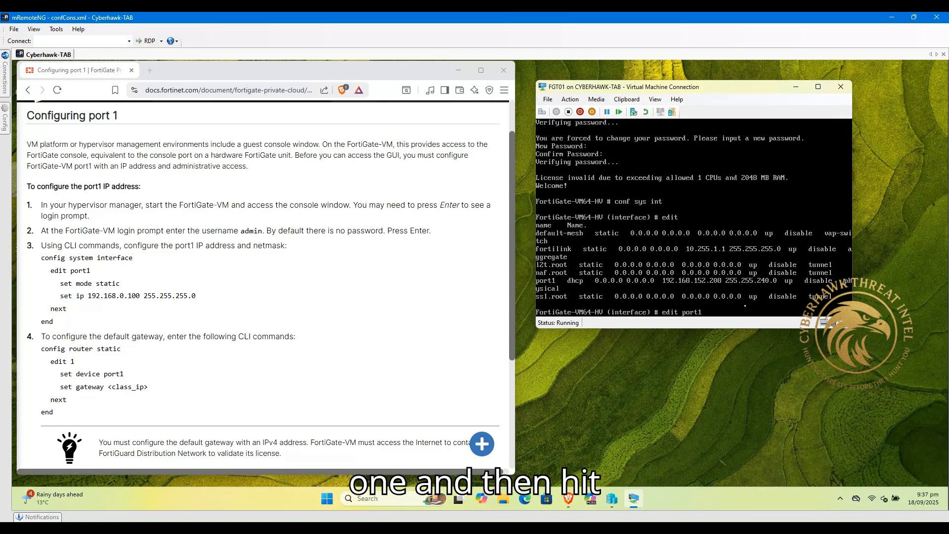
{"action": "key", "text": "question"}
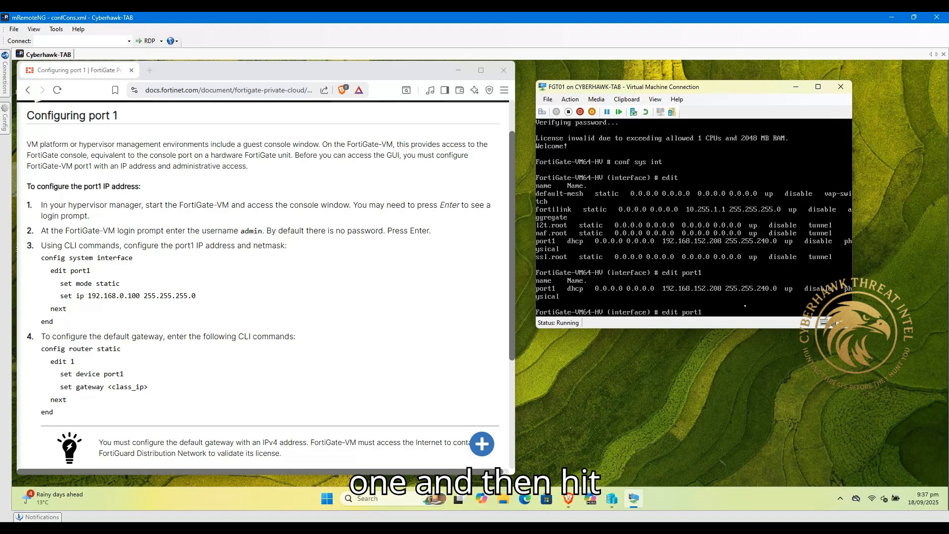
{"action": "key", "text": "Return"}
{"action": "type", "text": "show"}
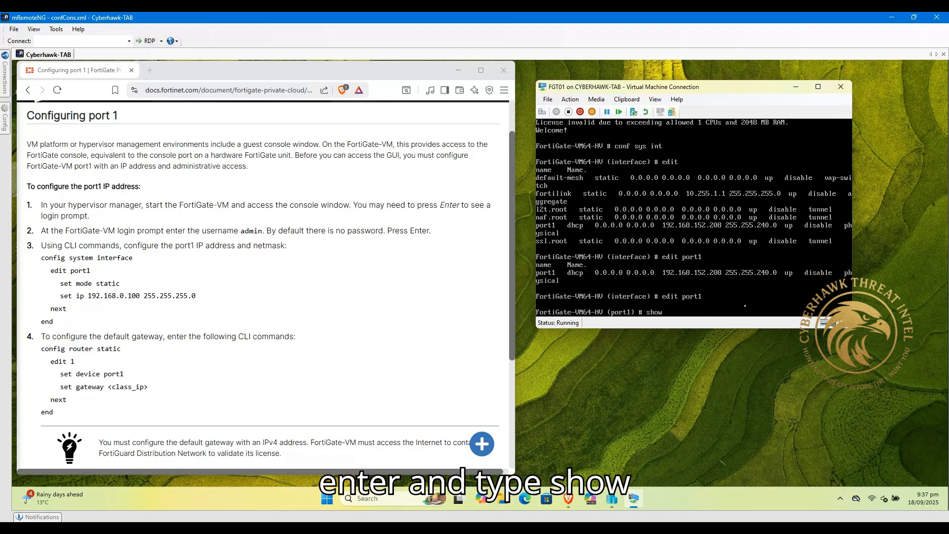
{"action": "key", "text": "Return"}
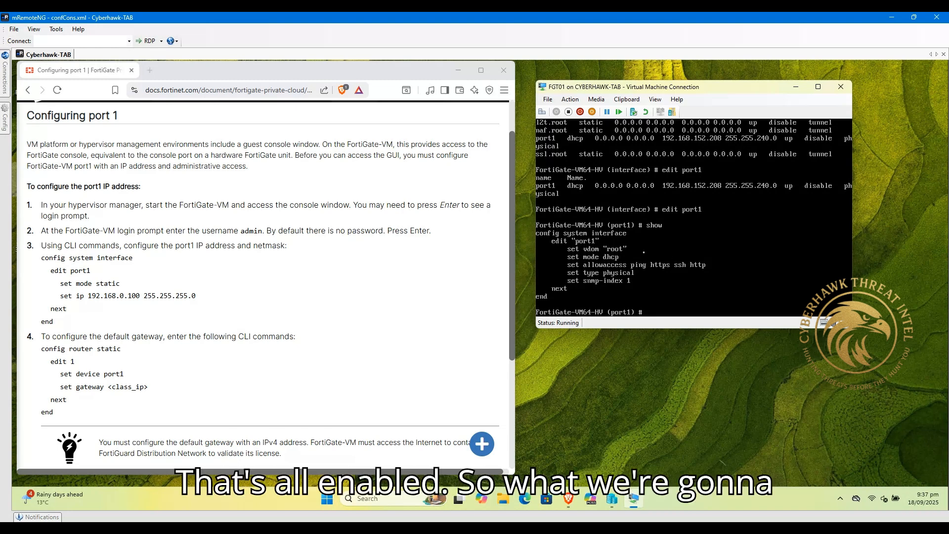
Open the FortiGate web interface at 192.168.152.208 in a new Brave tab.
{"action": "left_click", "coordinate": [147, 74]}
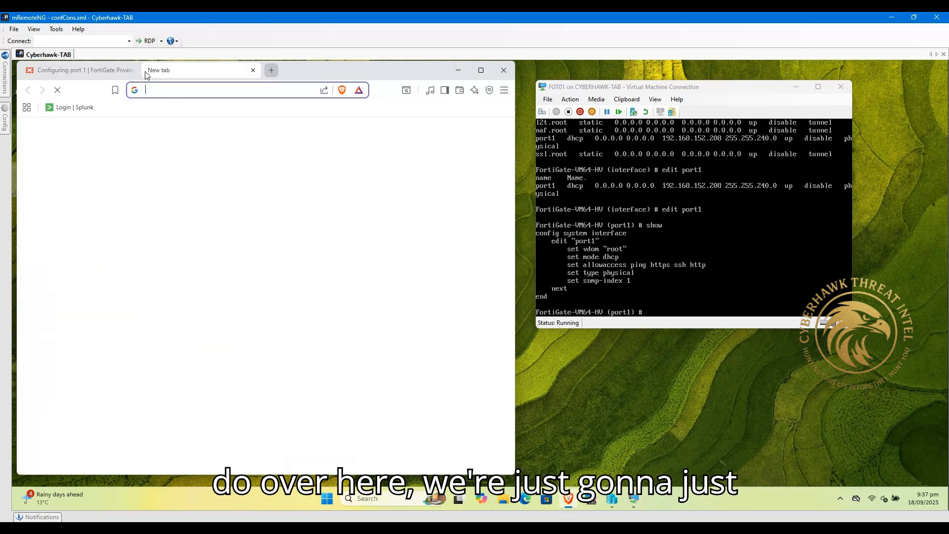
{"action": "type", "text": "htt"}
{"action": "key", "text": "BackSpace"}
{"action": "key", "text": "BackSpace"}
{"action": "key", "text": "BackSpace"}
{"action": "key", "text": "BackSpace"}
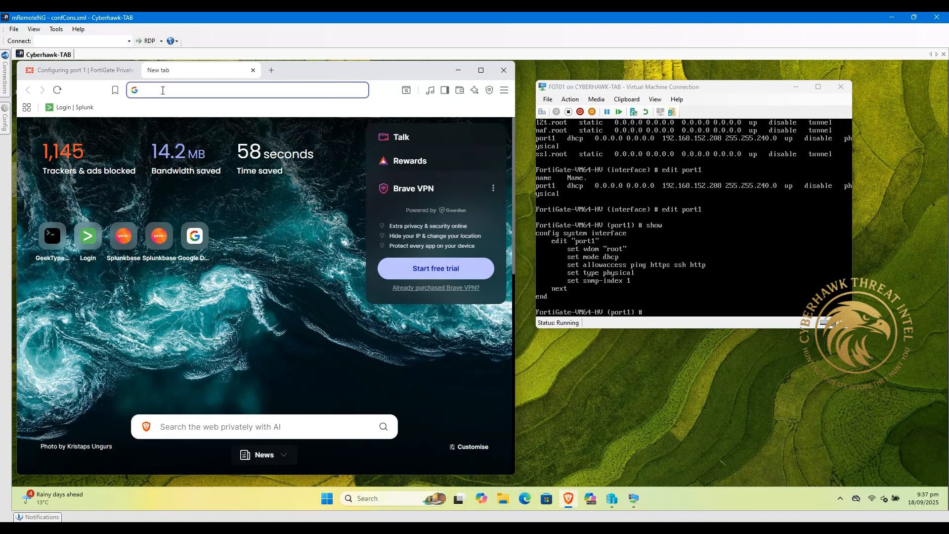
{"action": "type", "text": "19"}
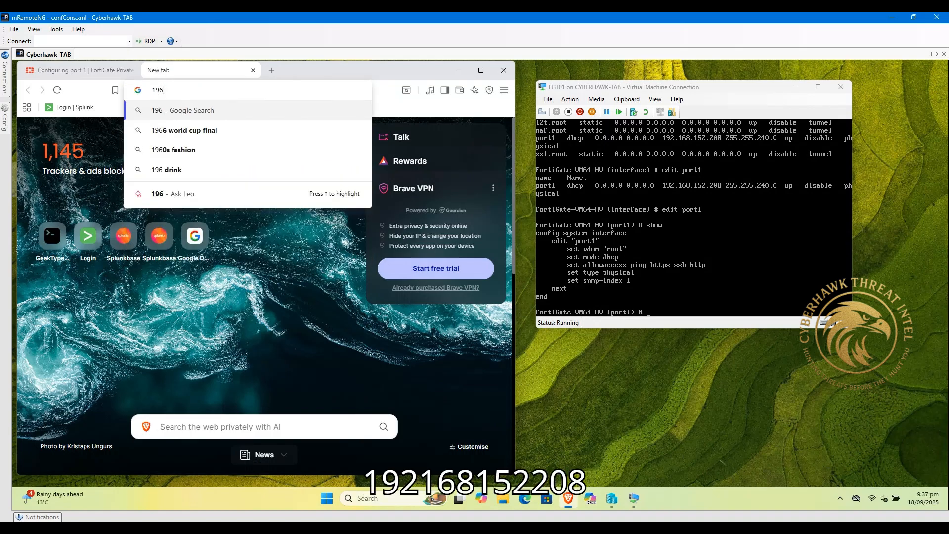
{"action": "type", "text": "2.1"}
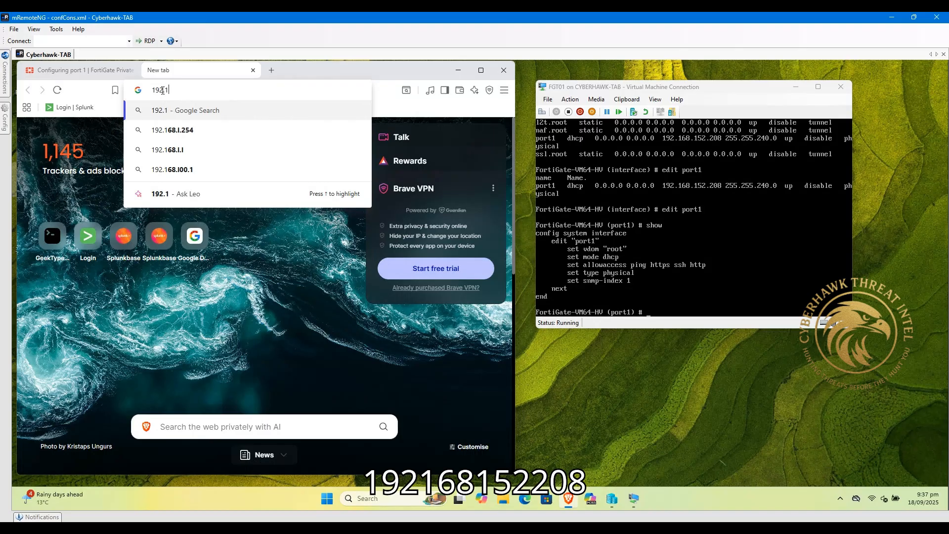
{"action": "type", "text": "68.152."}
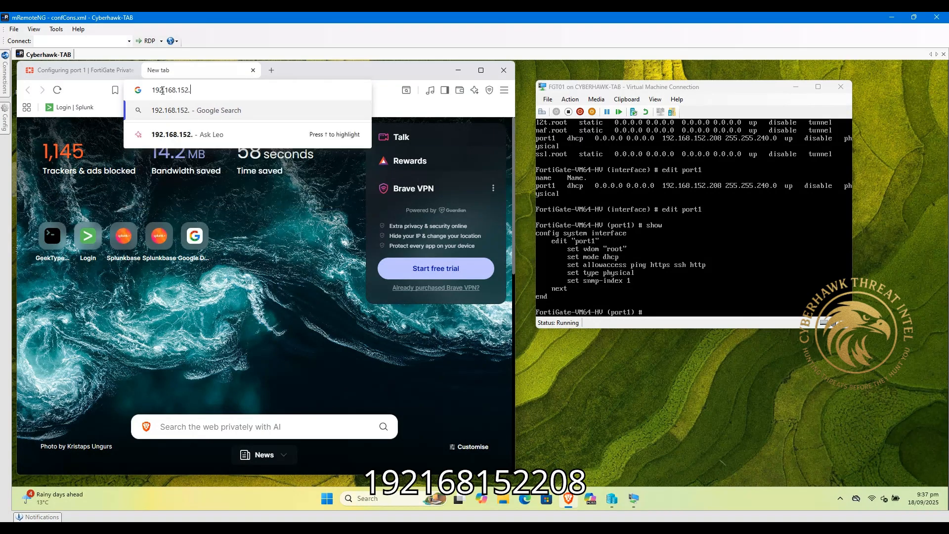
{"action": "type", "text": "208"}
{"action": "key", "text": "Return"}
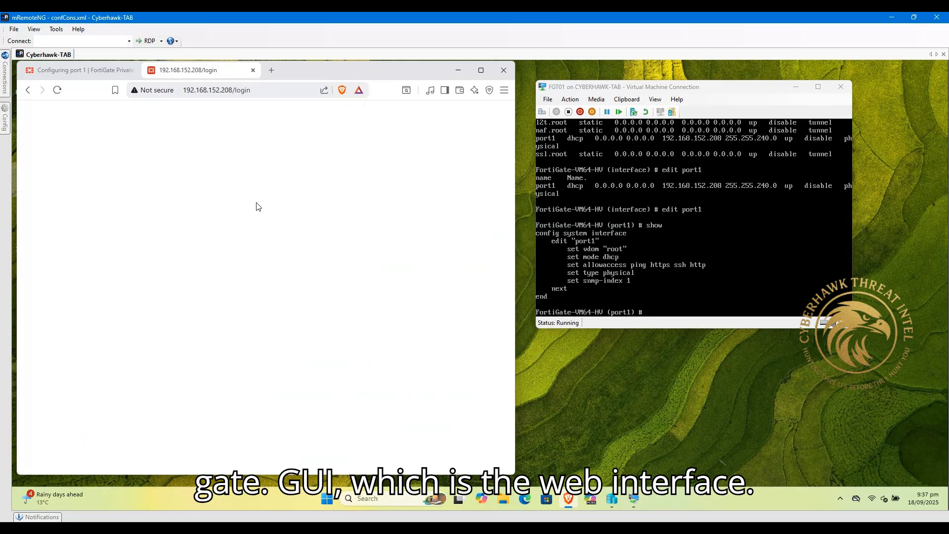
Try to reload the FortiGate login page at 192.168.152.208/login.
{"action": "left_click", "coordinate": [288, 94]}
{"action": "key", "text": "Return"}
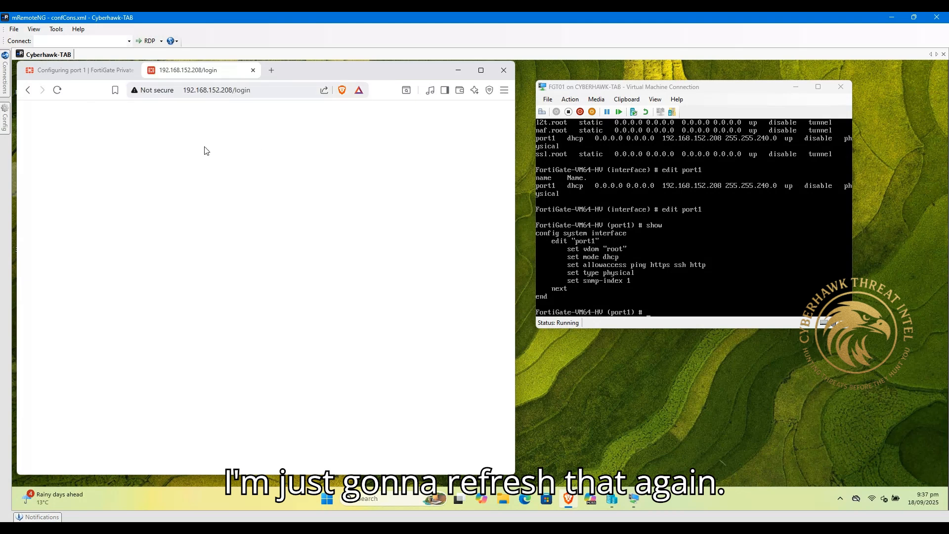
{"action": "left_click", "coordinate": [176, 96]}
{"action": "left_click", "coordinate": [376, 203]}
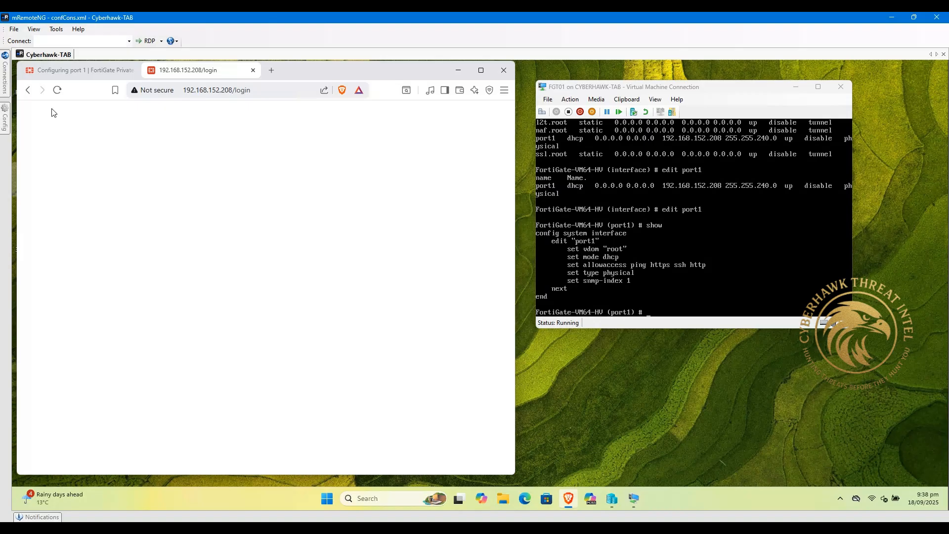
Return to the Configuring port 1 guide and check its default gateway and DNS server instructions.
{"action": "left_click", "coordinate": [91, 76]}
{"action": "scroll", "coordinate": [188, 255], "scroll_direction": "down", "scroll_amount": 3}
{"action": "scroll", "coordinate": [188, 255], "scroll_direction": "down", "scroll_amount": 3}
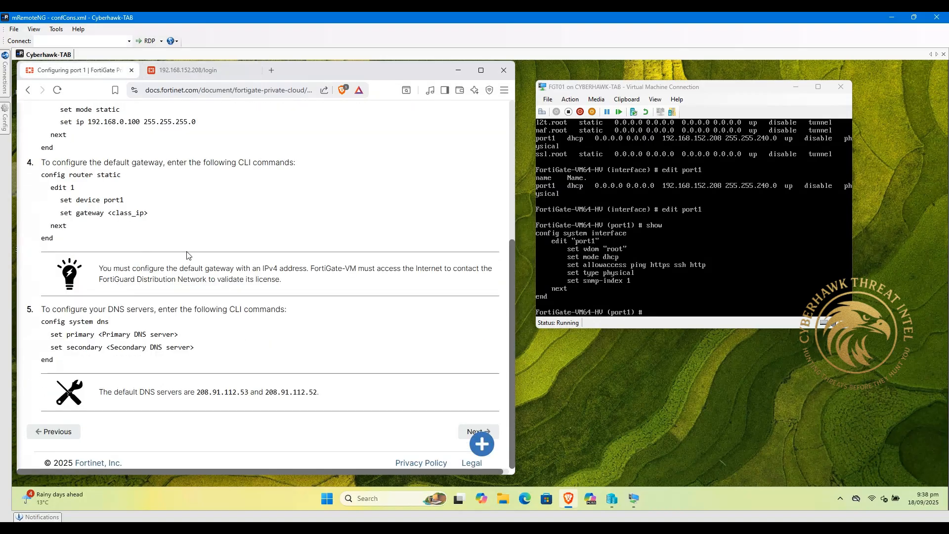
{"action": "left_click", "coordinate": [198, 75]}
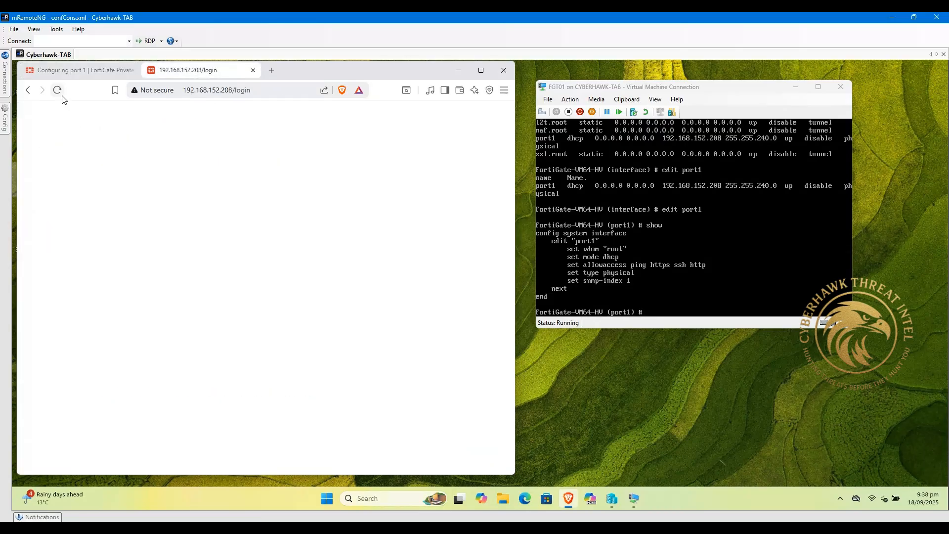
{"action": "double_click", "coordinate": [234, 90]}
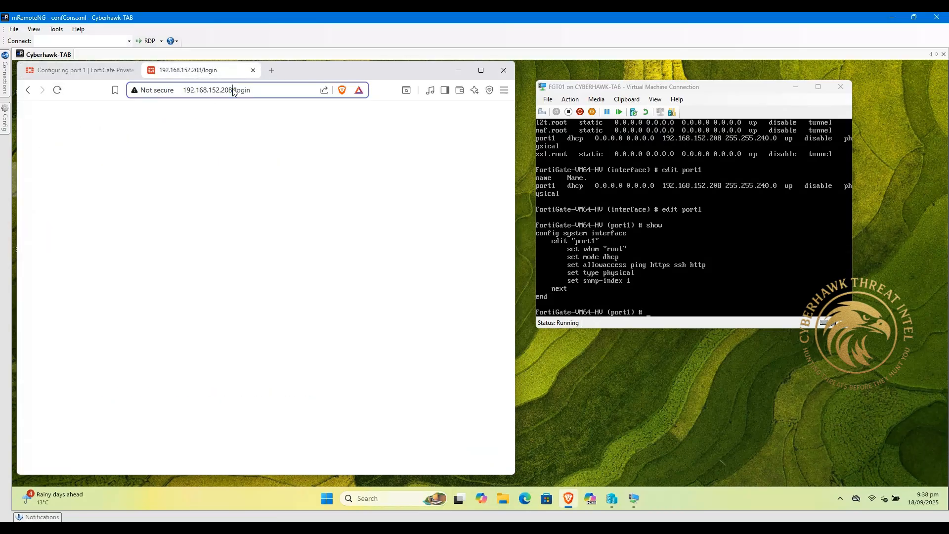
{"action": "key", "text": "Home"}
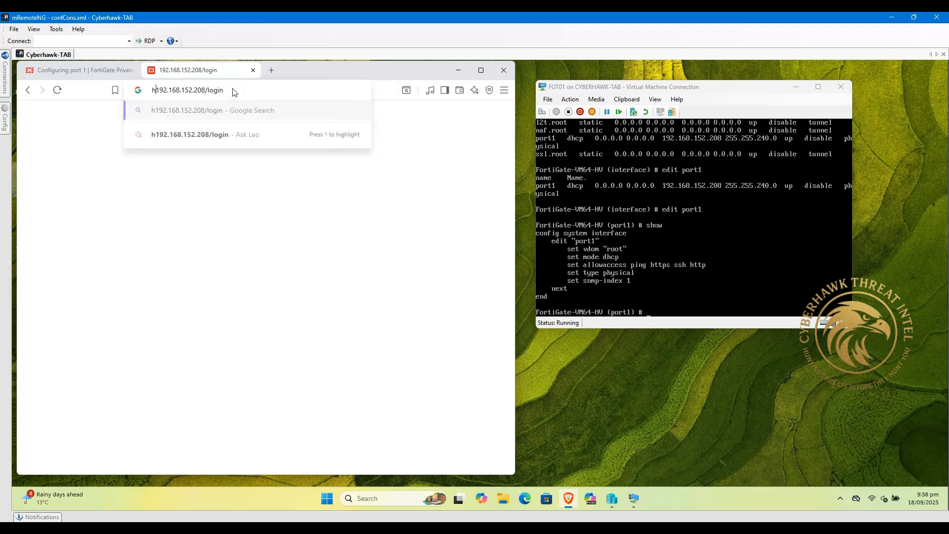
{"action": "type", "text": "https://"}
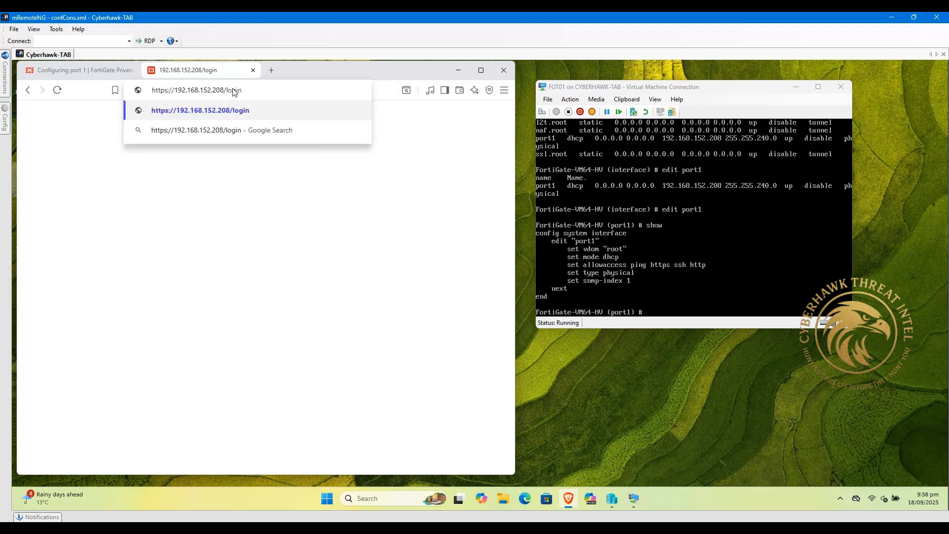
{"action": "key", "text": "Return"}
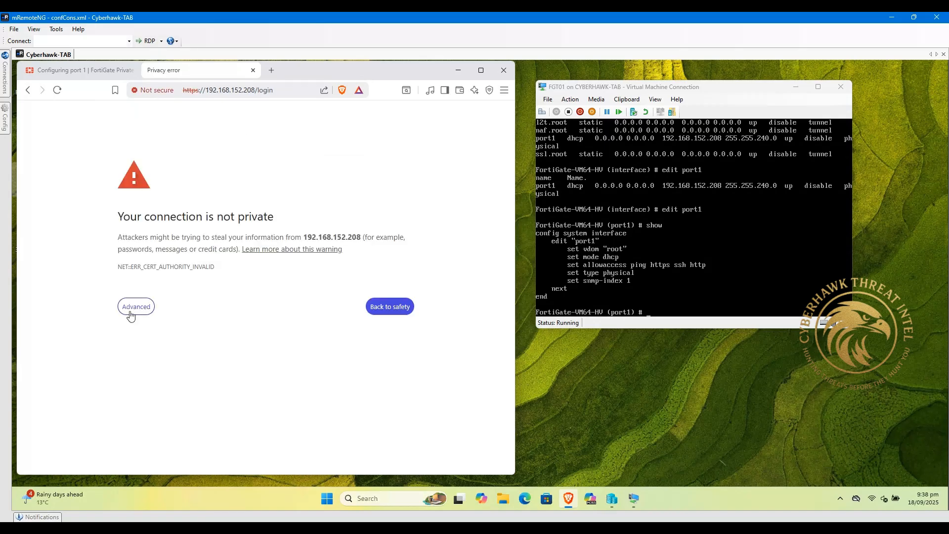
{"action": "left_click", "coordinate": [131, 307]}
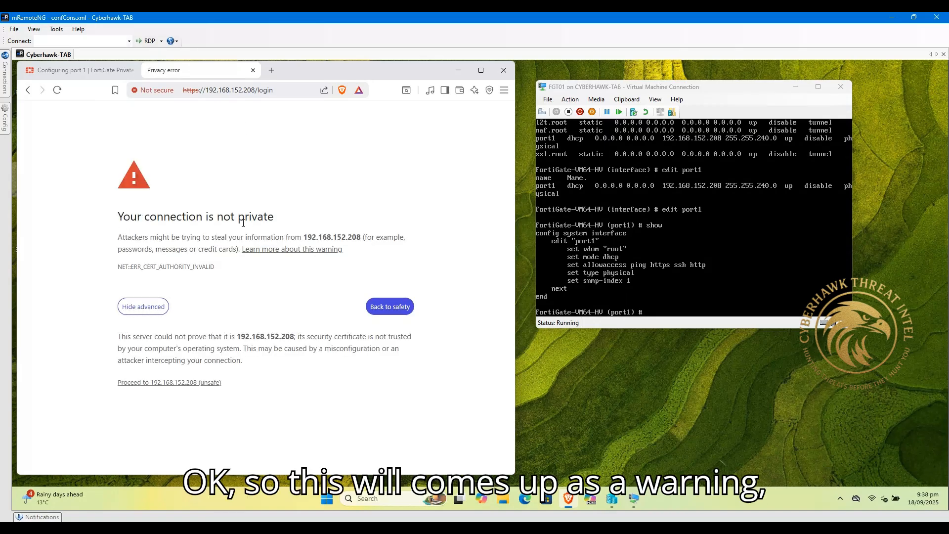
{"action": "left_click_drag", "start_coordinate": [157, 216], "coordinate": [303, 216]}
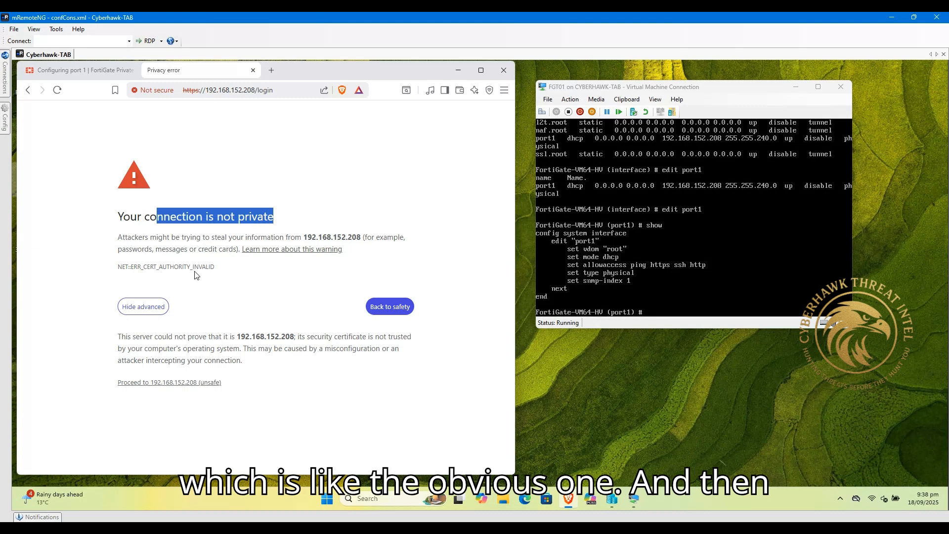
{"action": "left_click", "coordinate": [165, 383]}
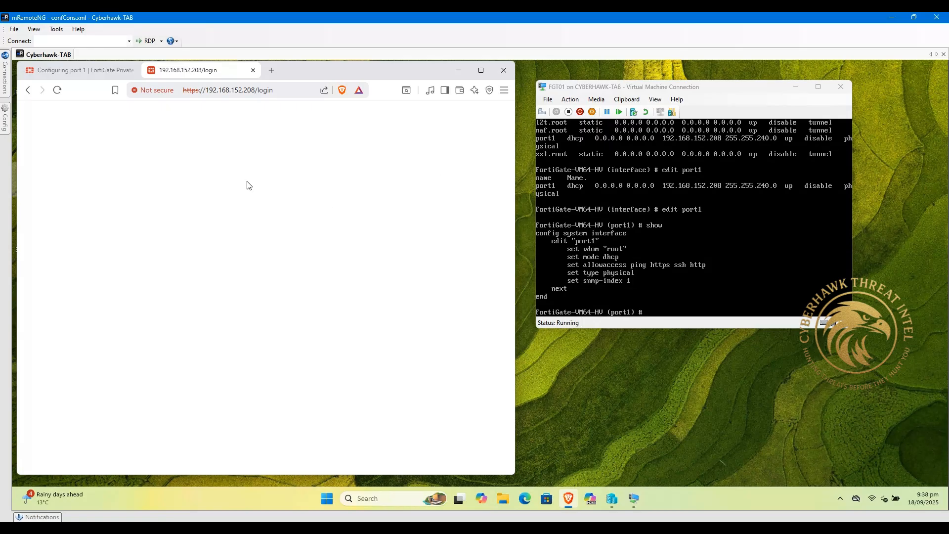
Reload the blank FortiGate login page in Brave, and open Microsoft Edge in a restored, smaller window.
{"action": "left_click", "coordinate": [57, 90]}
{"action": "left_click", "coordinate": [283, 94]}
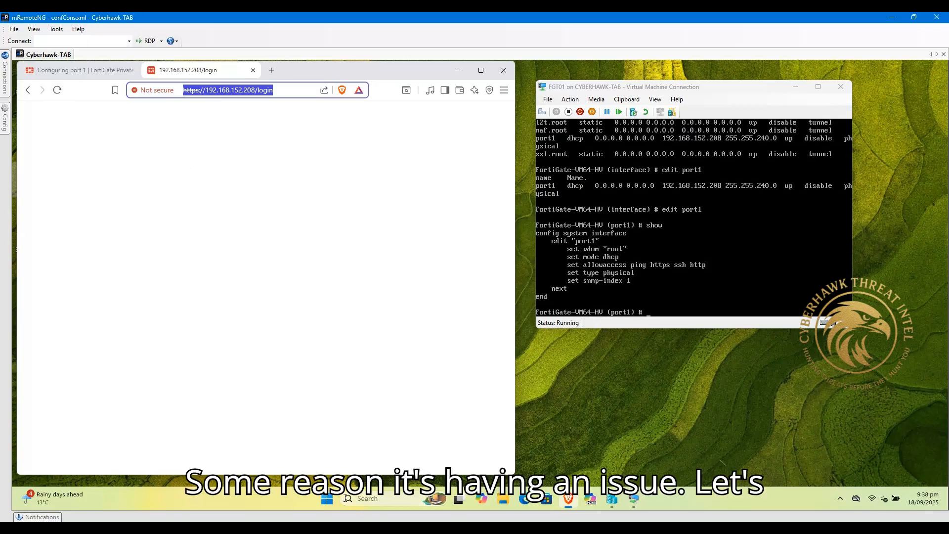
{"action": "left_click", "coordinate": [329, 499]}
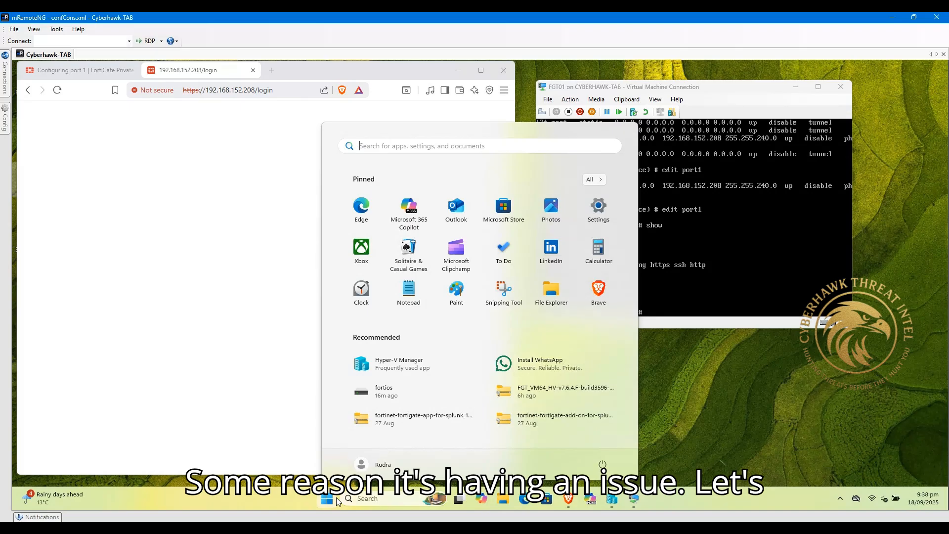
{"action": "left_click", "coordinate": [362, 205]}
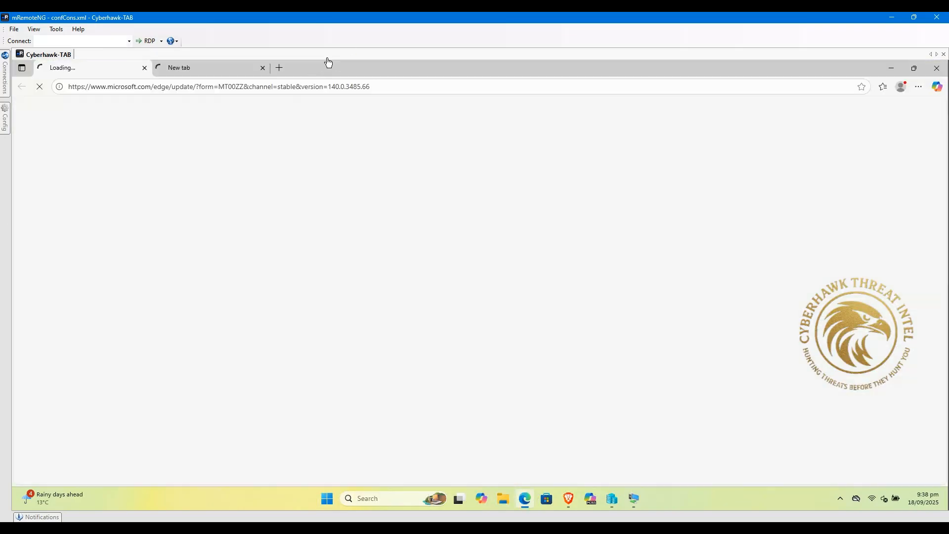
{"action": "double_click", "coordinate": [321, 66]}
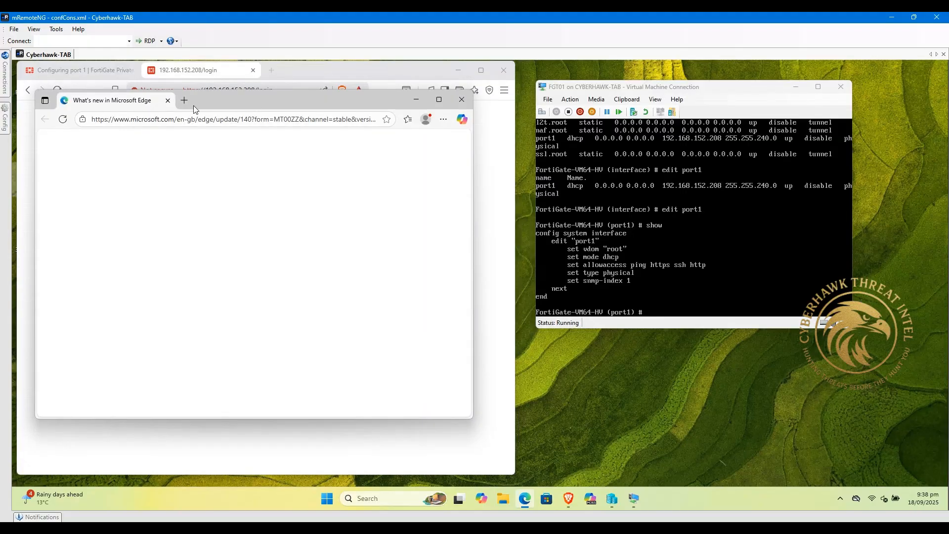
Try loading the FortiGate web interface at 192.168.152.208 in Edge, going back and forward once to retry the login page.
{"action": "double_click", "coordinate": [188, 122]}
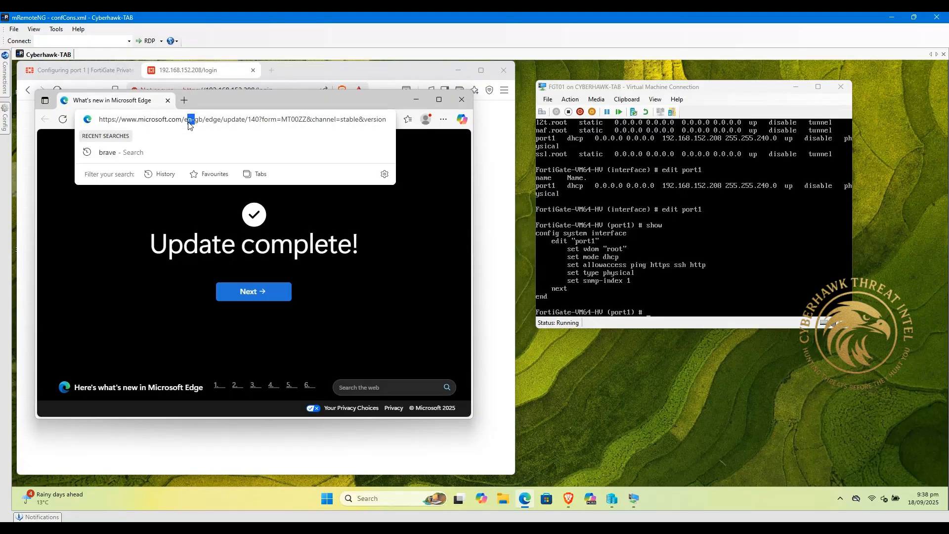
{"action": "key", "text": "ctrl+a"}
{"action": "type", "text": "192.1"}
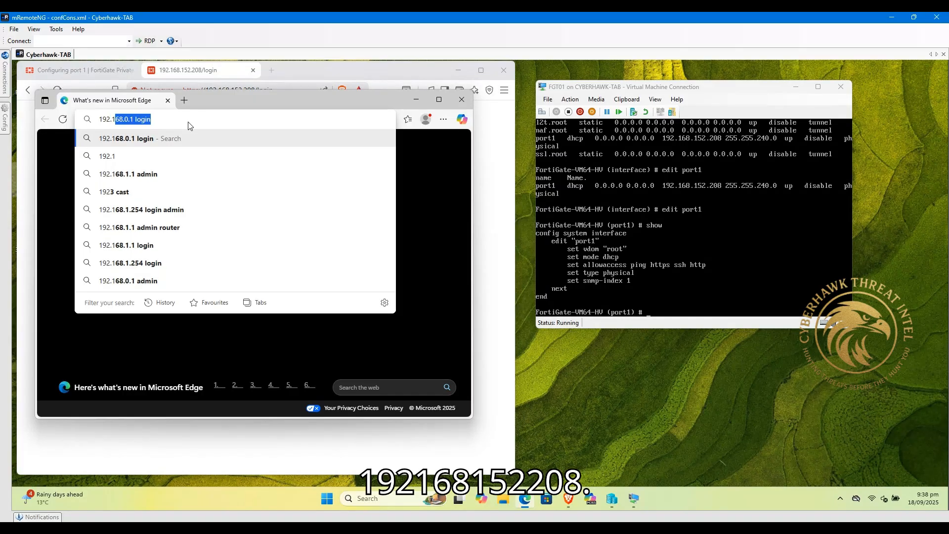
{"action": "type", "text": "68.152"}
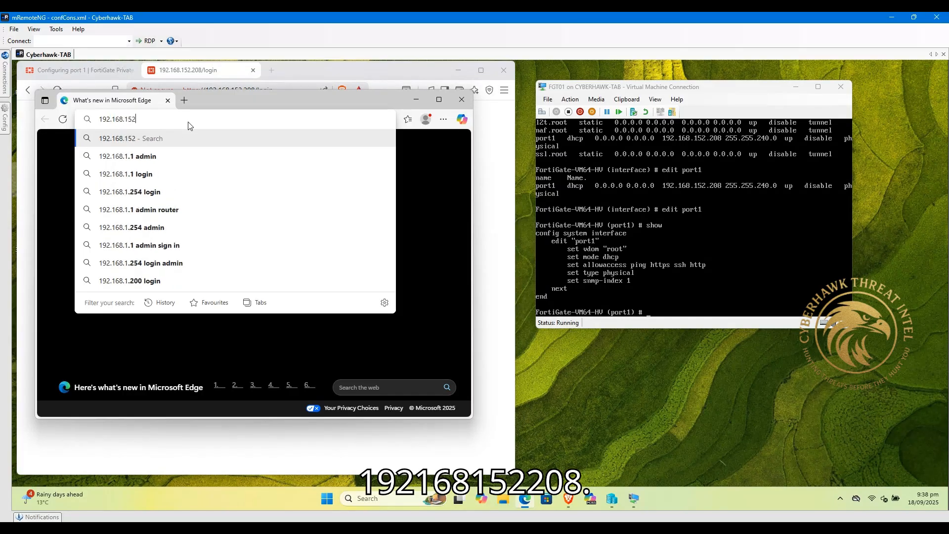
{"action": "type", "text": ".208"}
{"action": "key", "text": "Return"}
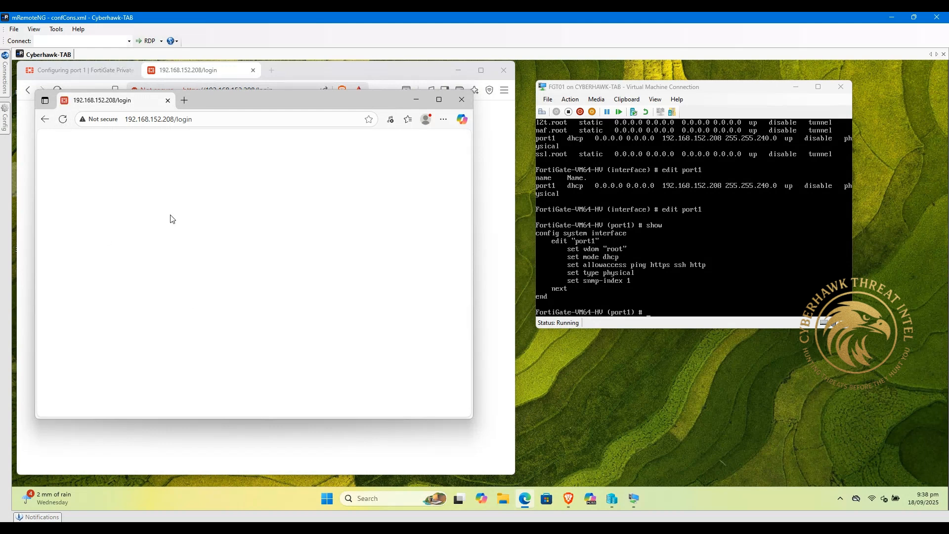
{"action": "left_click", "coordinate": [44, 120]}
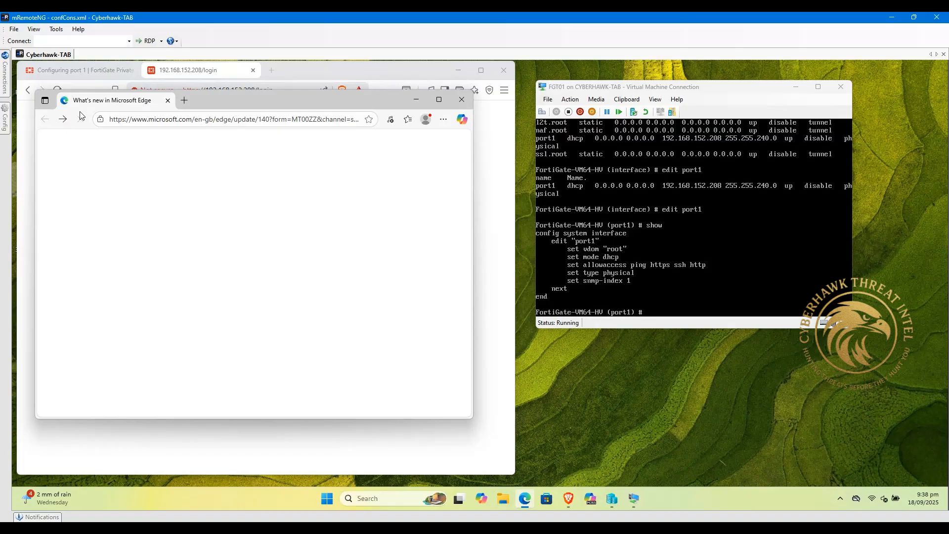
{"action": "left_click", "coordinate": [63, 119]}
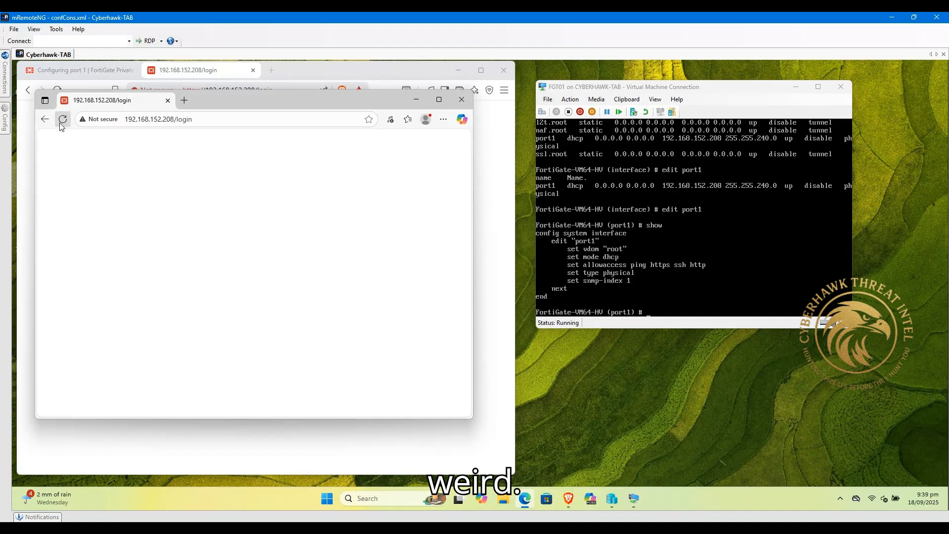
In the FGT01 console, leave the port1 configuration with end and try the reboot command.
{"action": "left_click", "coordinate": [604, 247]}
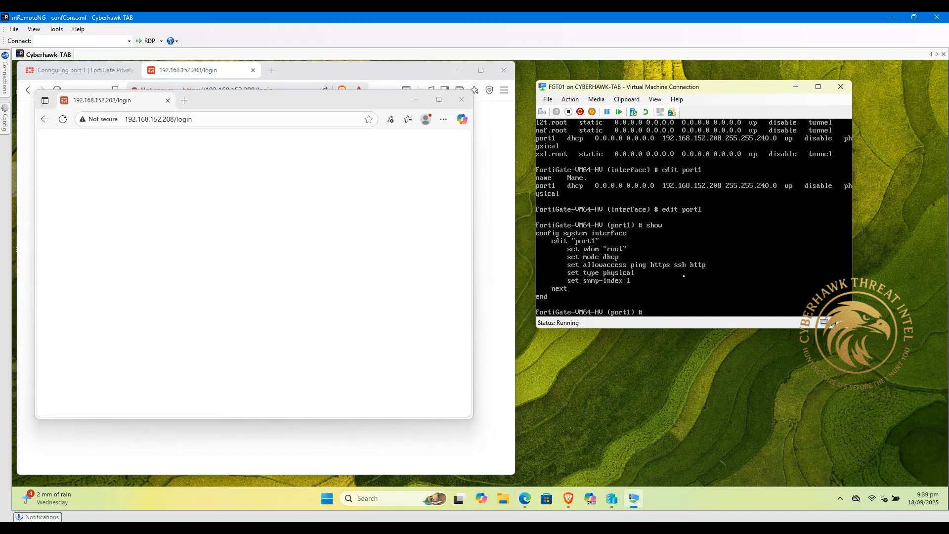
{"action": "type", "text": "end"}
{"action": "key", "text": "Return"}
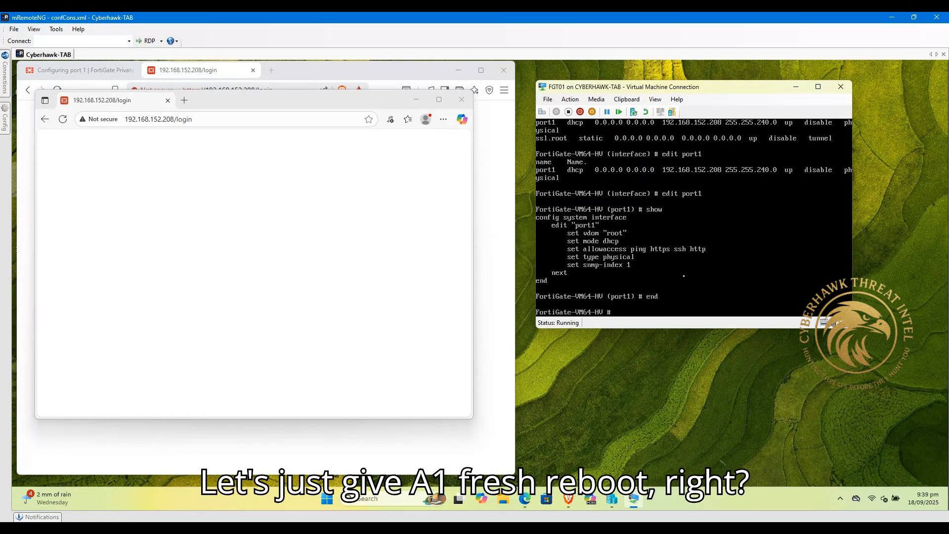
{"action": "type", "text": "reboot"}
{"action": "key", "text": "Return"}
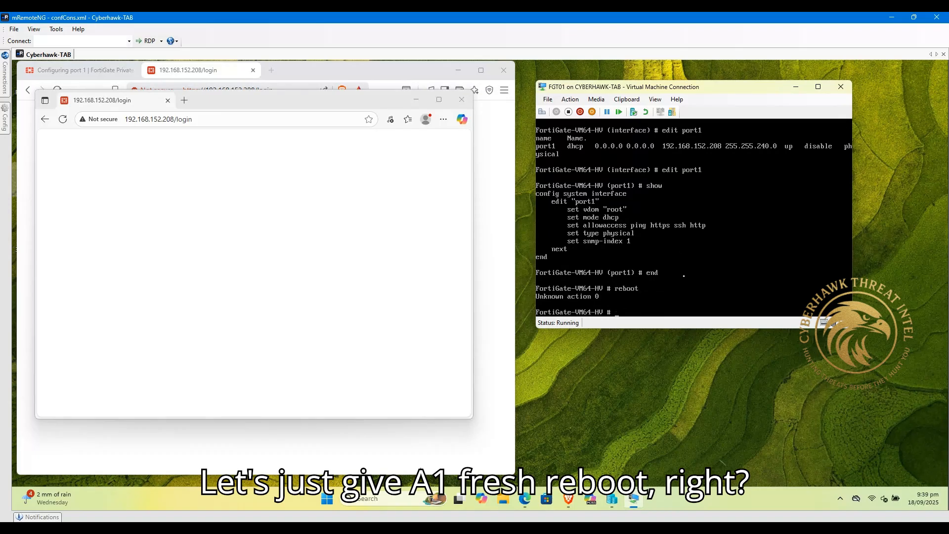
Restart the FortiGate from its console with exec reboot and confirm with y.
{"action": "key", "text": "Up"}
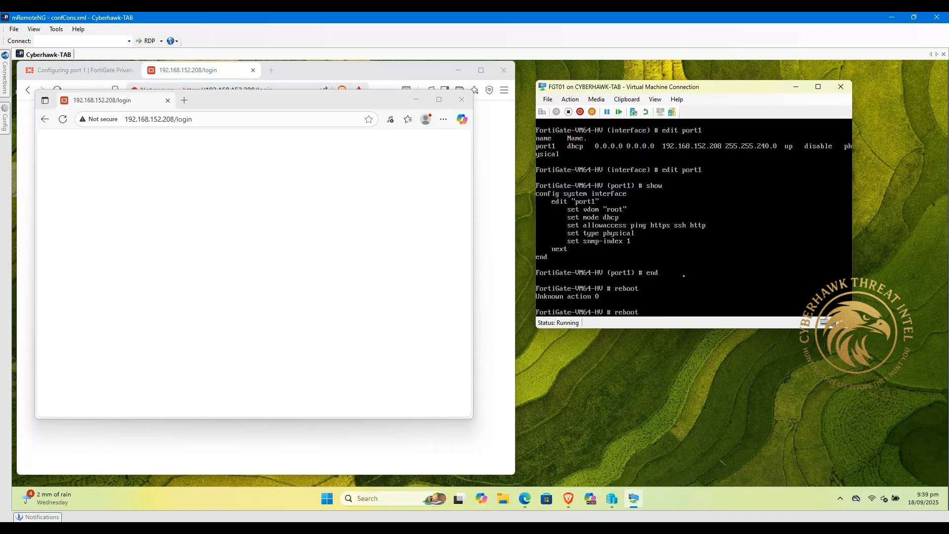
{"action": "key", "text": "Home"}
{"action": "type", "text": "exec"}
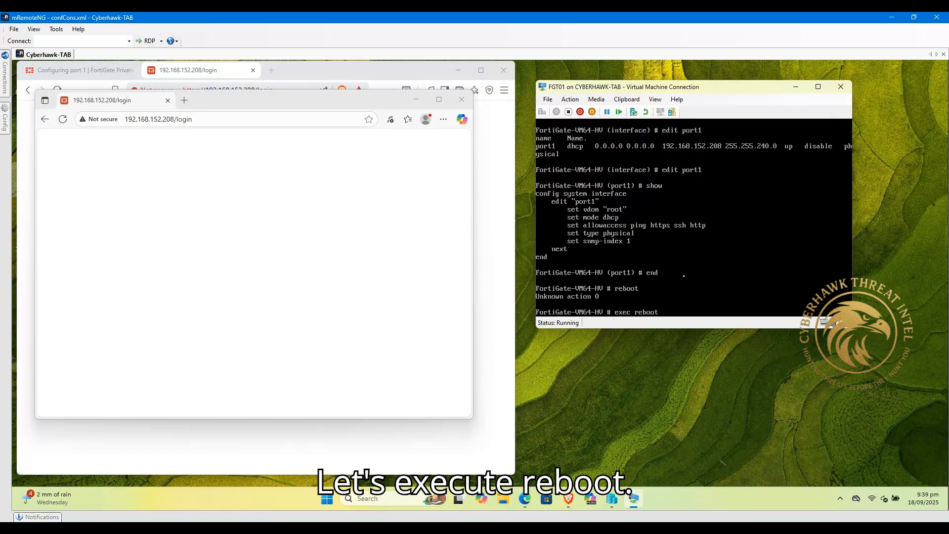
{"action": "key", "text": "Return"}
{"action": "type", "text": "y"}
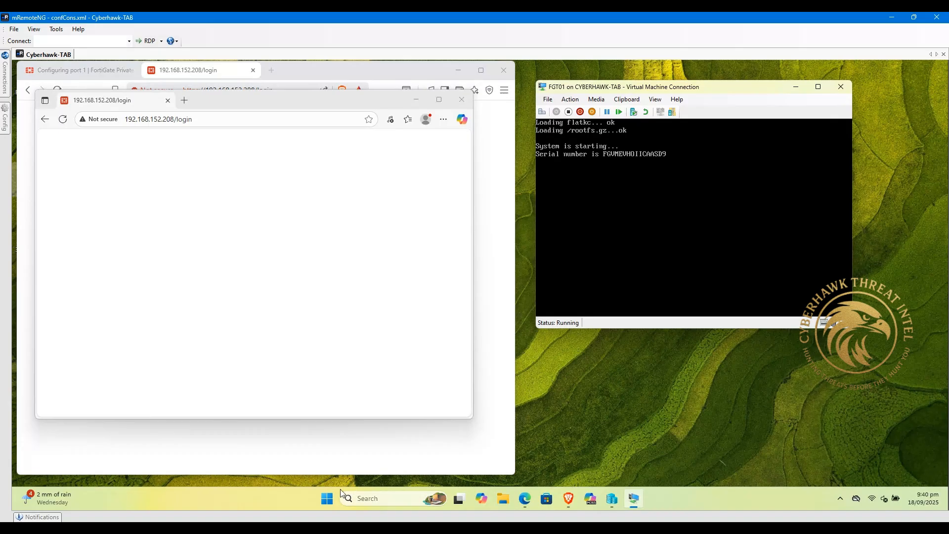
Open a Windows Command Prompt and place its window lower so the browser's login page stays reachable.
{"action": "left_click", "coordinate": [328, 497]}
{"action": "type", "text": "cmd"}
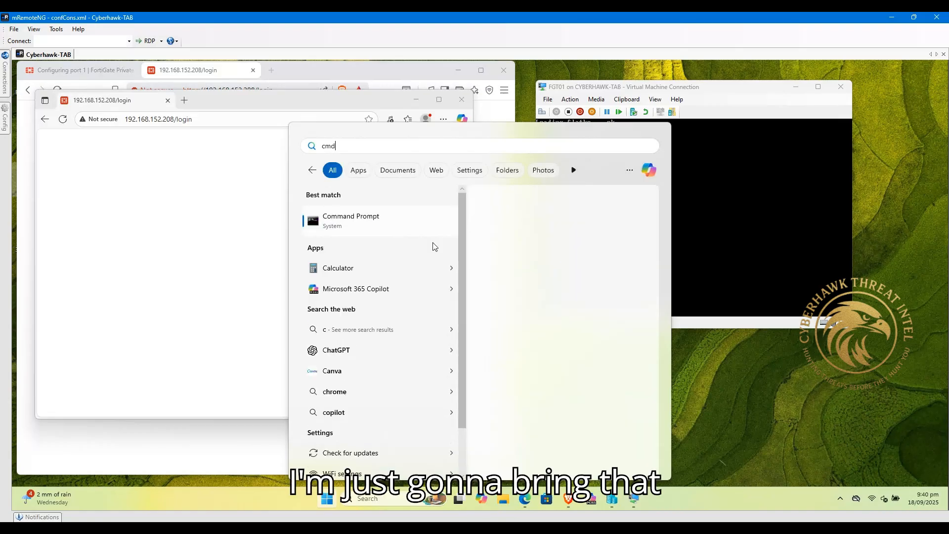
{"action": "left_click", "coordinate": [413, 223]}
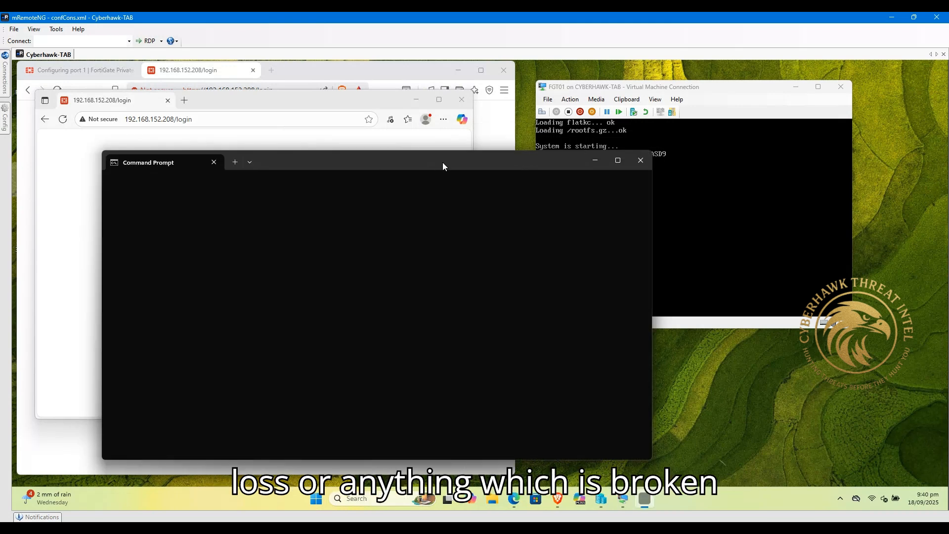
{"action": "left_click_drag", "start_coordinate": [443, 164], "coordinate": [443, 234]}
Run a continuous ping with ping 192.168.152.208 -t and check the replies from the FortiGate.
{"action": "type", "text": "ping"}
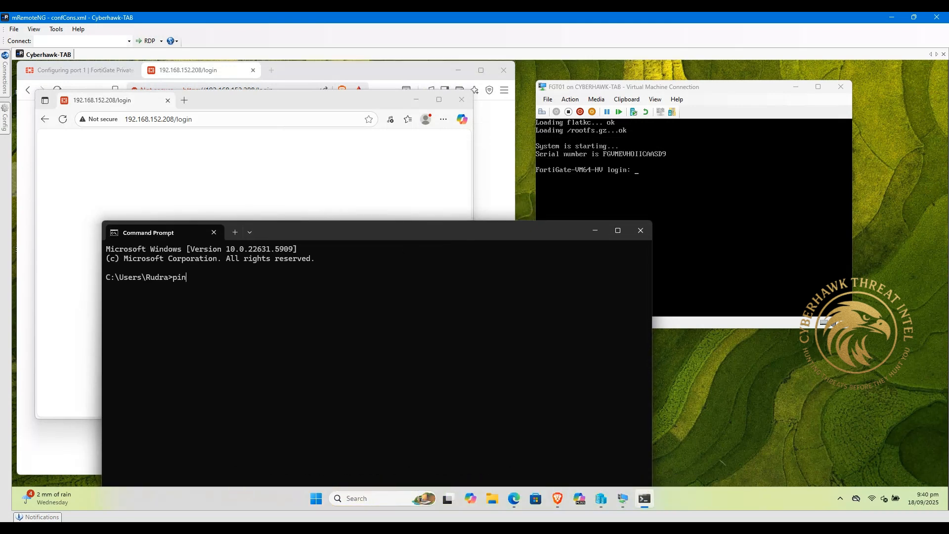
{"action": "key", "text": "BackSpace"}
{"action": "key", "text": "BackSpace"}
{"action": "key", "text": "BackSpace"}
{"action": "key", "text": "BackSpace"}
{"action": "key", "text": "BackSpace"}
{"action": "type", "text": "ping"}
{"action": "key", "text": "BackSpace"}
{"action": "key", "text": "BackSpace"}
{"action": "key", "text": "BackSpace"}
{"action": "key", "text": "BackSpace"}
{"action": "key", "text": "BackSpace"}
{"action": "type", "text": "ping 192.168.152."}
{"action": "type", "text": "8 -t"}
{"action": "key", "text": "Return"}
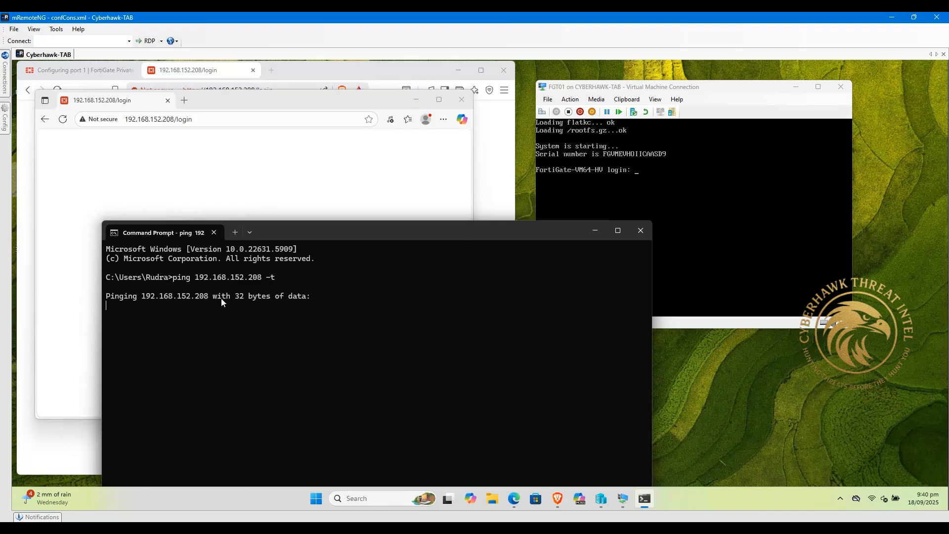
{"action": "left_click_drag", "start_coordinate": [196, 278], "coordinate": [291, 282]}
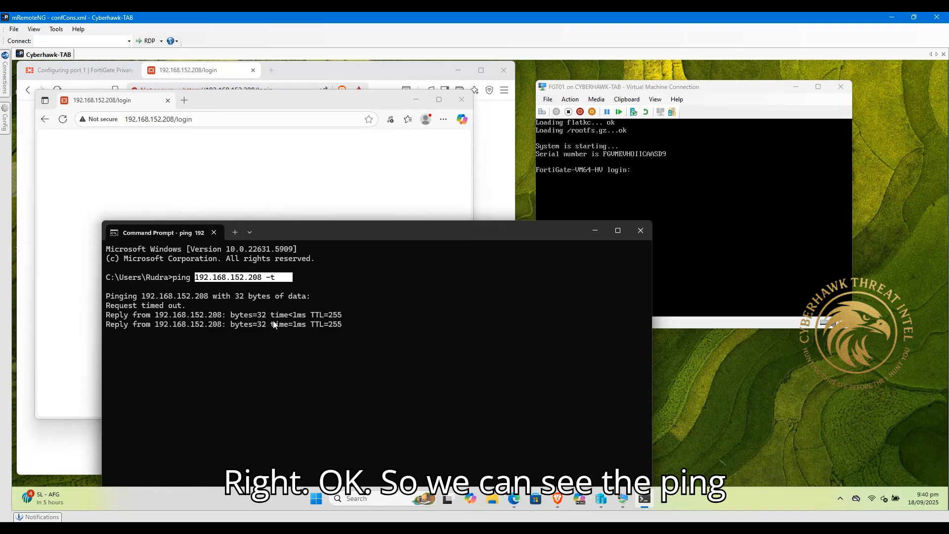
{"action": "left_click_drag", "start_coordinate": [240, 305], "coordinate": [339, 332]}
{"action": "left_click_drag", "start_coordinate": [267, 335], "coordinate": [335, 347]}
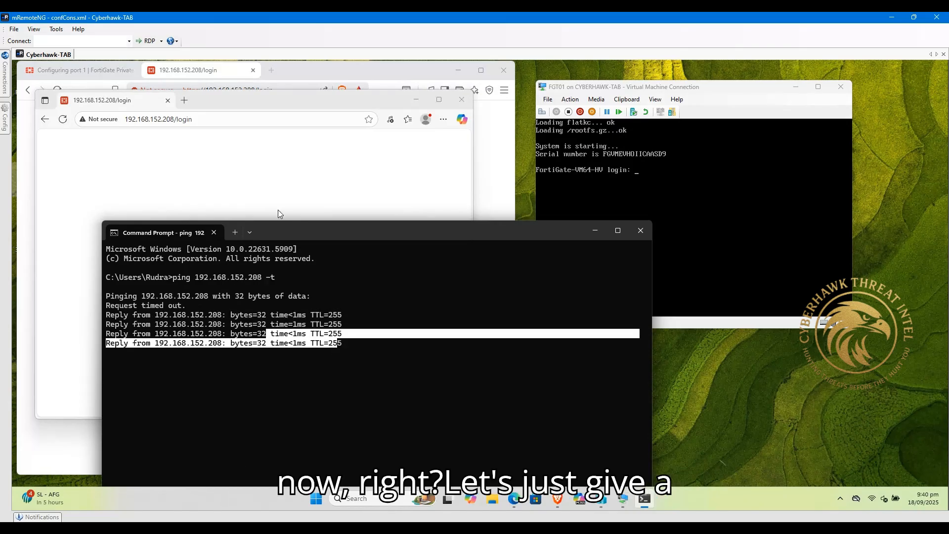
Reload the FortiGate login page in Edge and dismiss the saved-info suggestion at the username field.
{"action": "left_click", "coordinate": [191, 165]}
{"action": "left_click", "coordinate": [64, 120]}
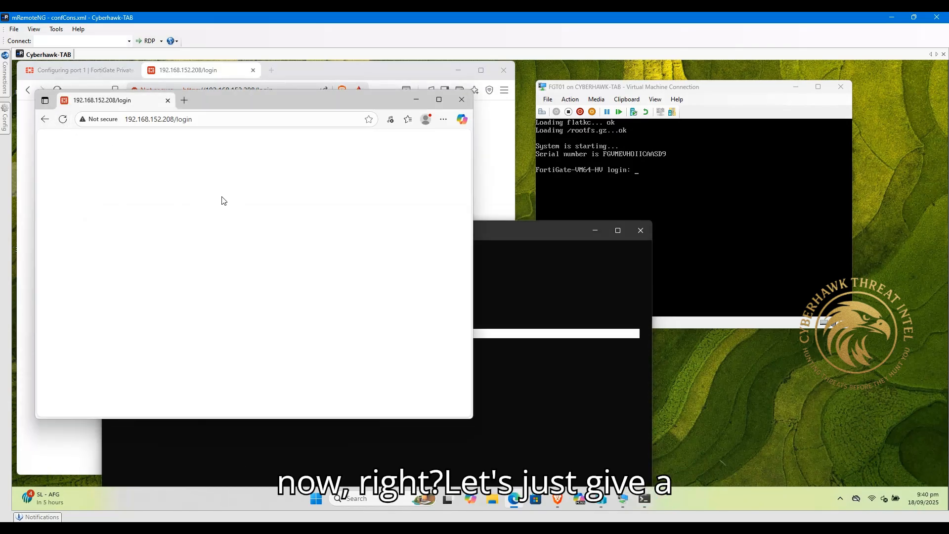
{"action": "left_click", "coordinate": [233, 262]}
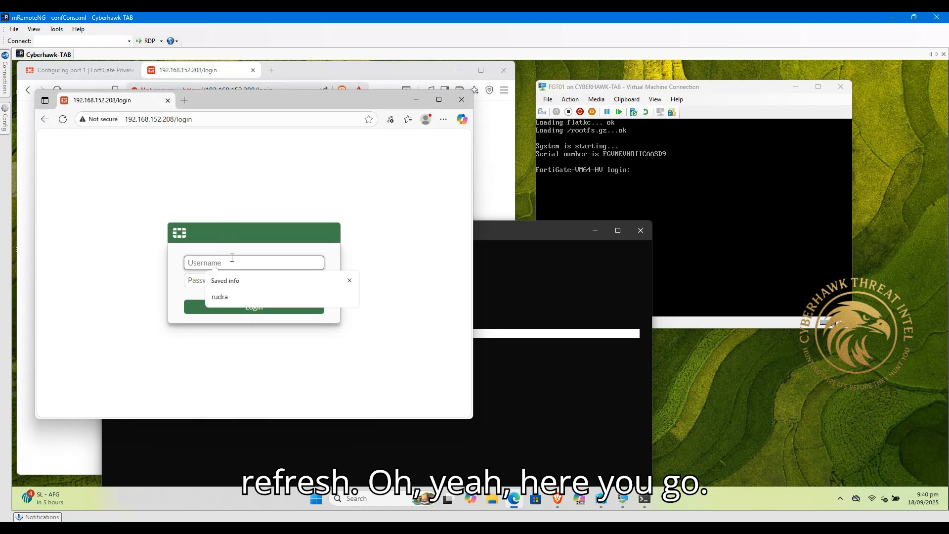
{"action": "left_click", "coordinate": [349, 281]}
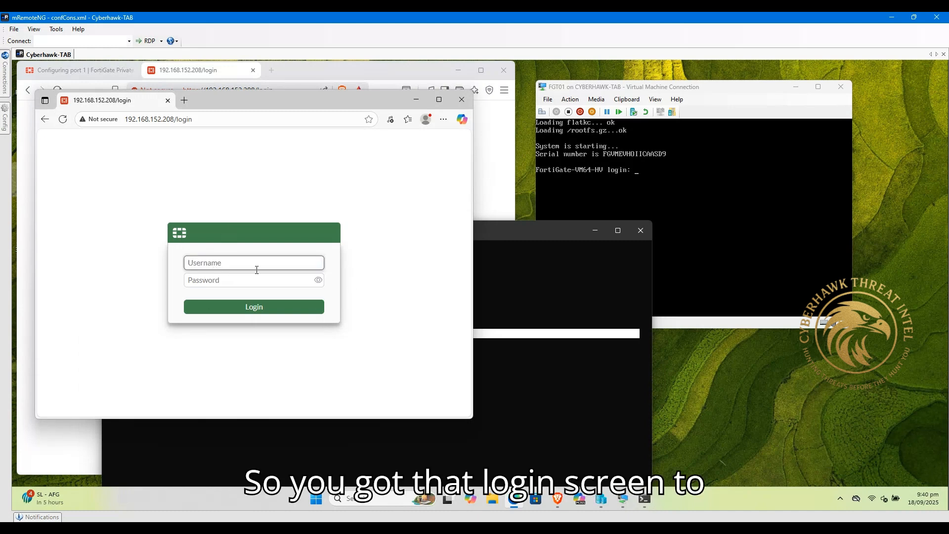
Switch back to Brave, reload and close the stuck FortiGate tab, and open 192.168.152.208 in a new tab.
{"action": "left_click", "coordinate": [217, 71]}
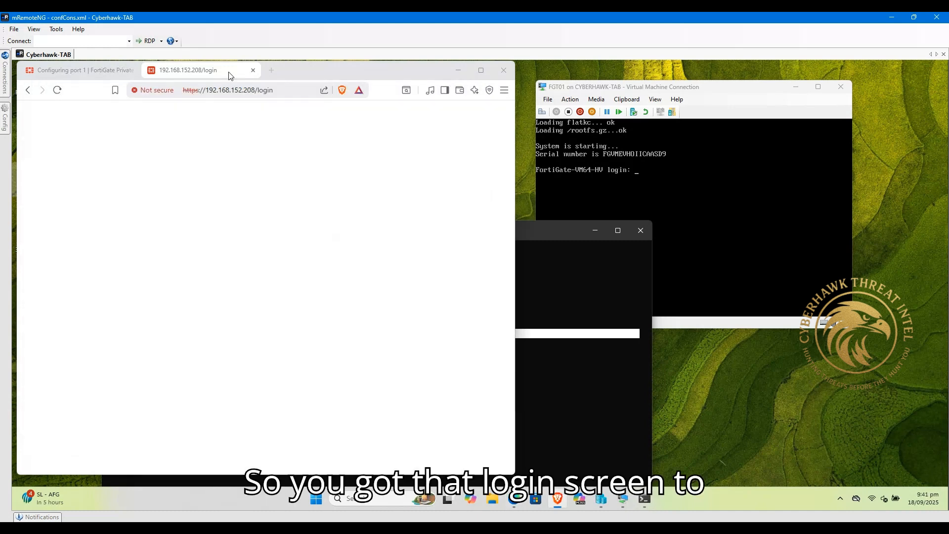
{"action": "left_click", "coordinate": [58, 89]}
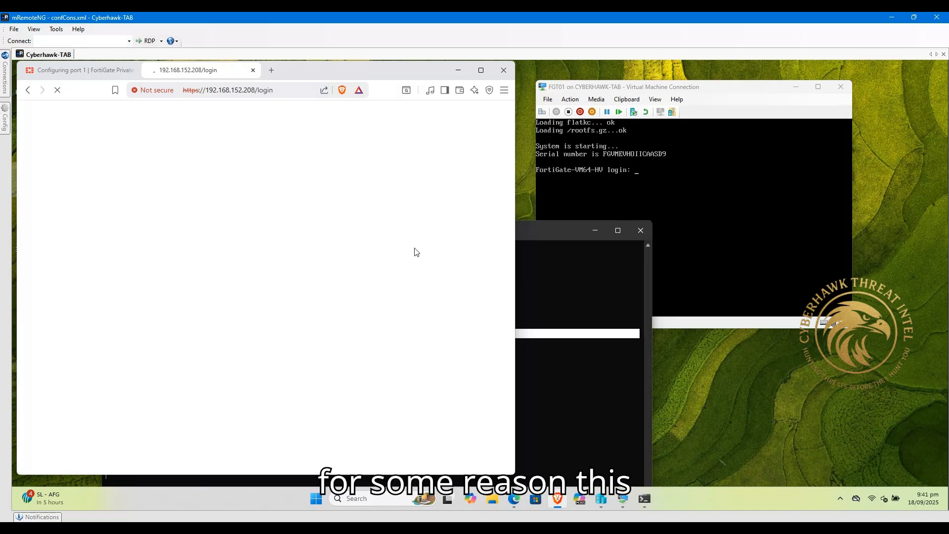
{"action": "middle_click", "coordinate": [197, 70]}
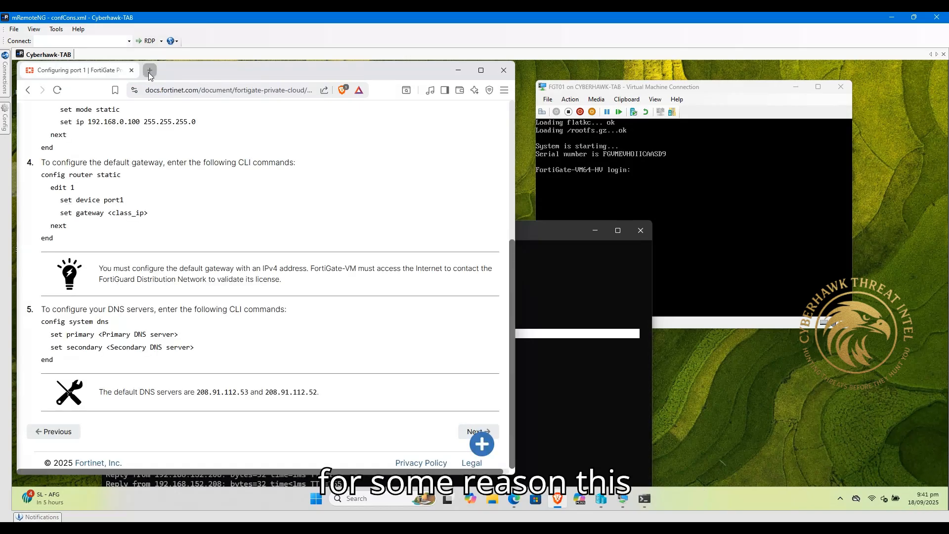
{"action": "left_click", "coordinate": [149, 72]}
{"action": "type", "text": "19"}
{"action": "key", "text": "BackSpace"}
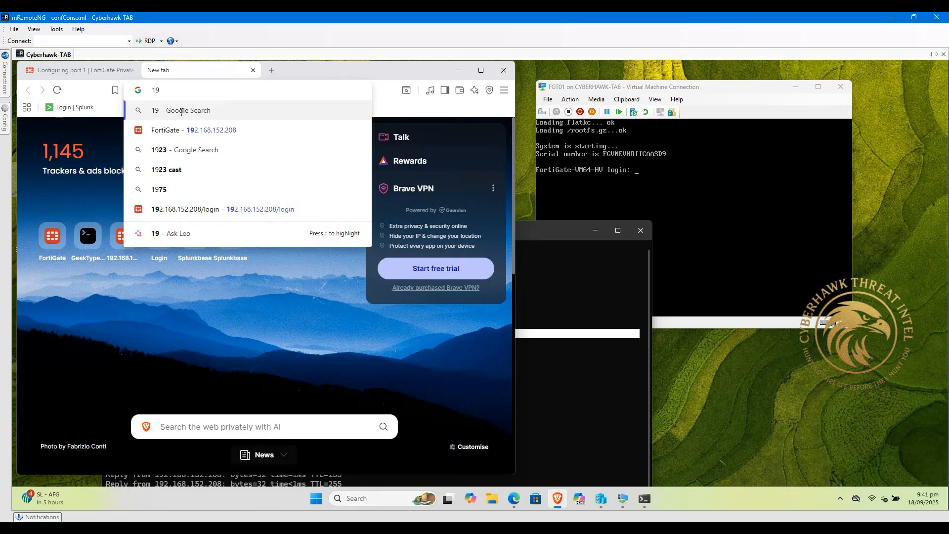
{"action": "left_click", "coordinate": [188, 130]}
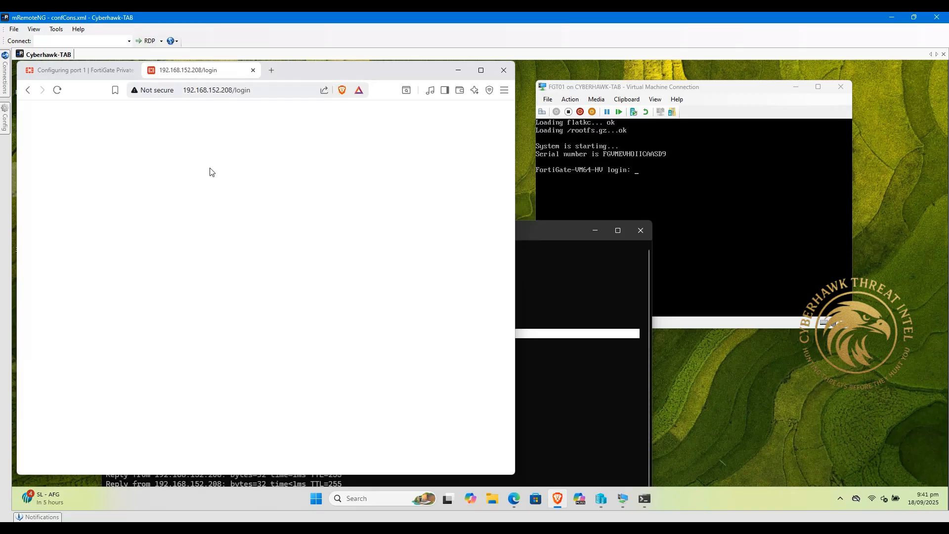
Log in to the FortiGate web interface as admin with the account password, and decline to save the password in the browser.
{"action": "left_click", "coordinate": [239, 278]}
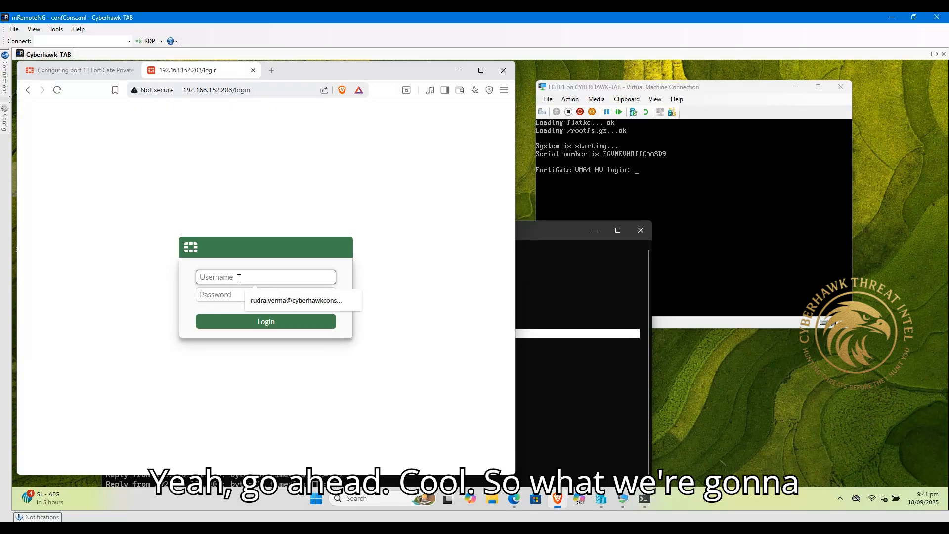
{"action": "type", "text": "admin"}
{"action": "key", "text": "Tab"}
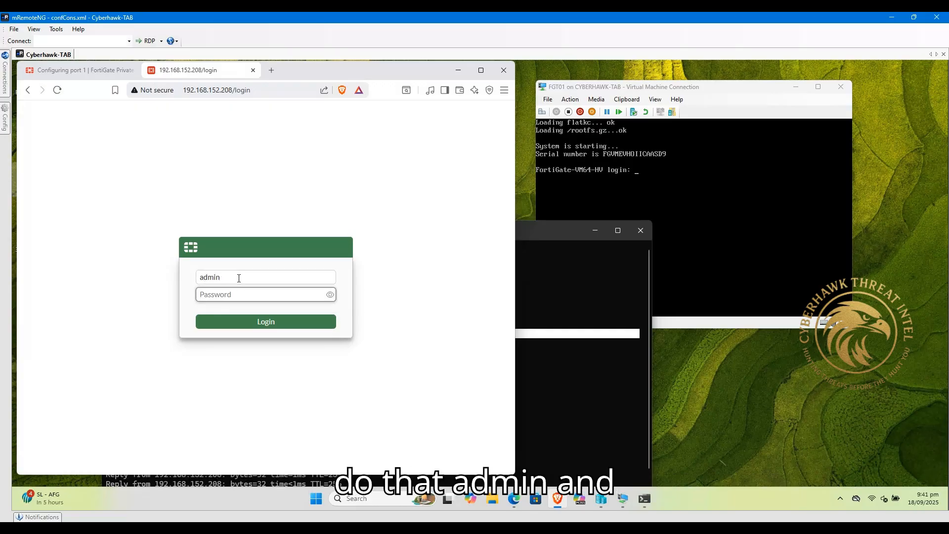
{"action": "type", "text": "••••••••••"}
{"action": "key", "text": "Return"}
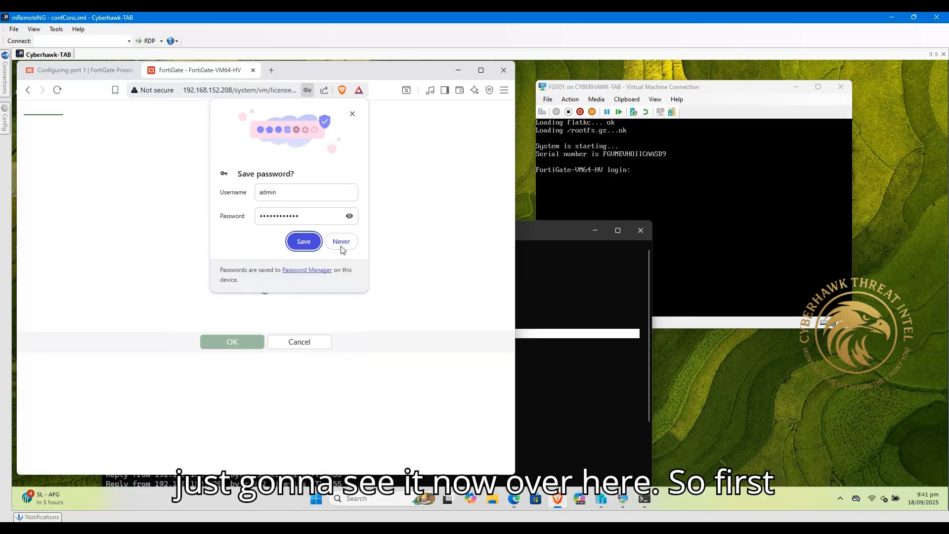
{"action": "left_click", "coordinate": [339, 244]}
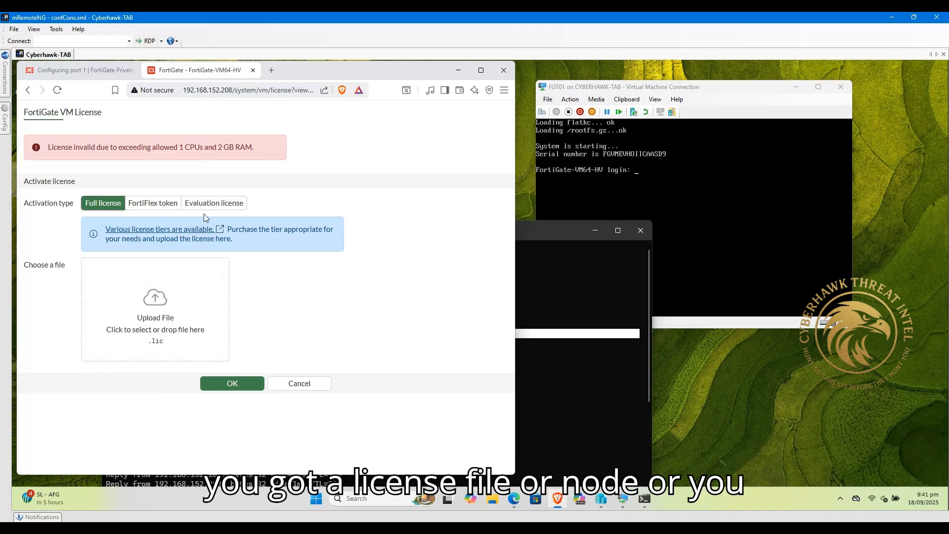
Choose the evaluation license activation type, check its CPU and memory restrictions, and place the cursor in the FortiCare email field.
{"action": "left_click", "coordinate": [218, 205]}
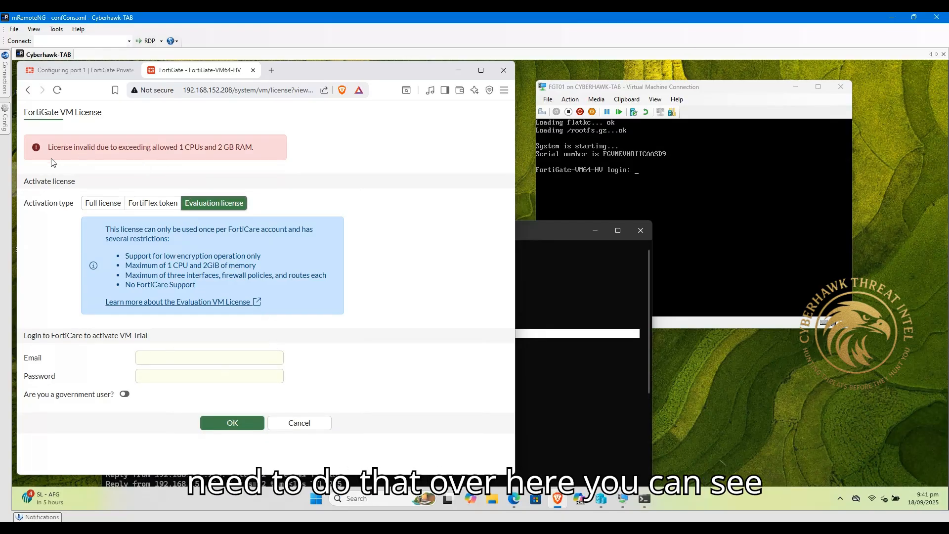
{"action": "left_click_drag", "start_coordinate": [47, 148], "coordinate": [278, 151]}
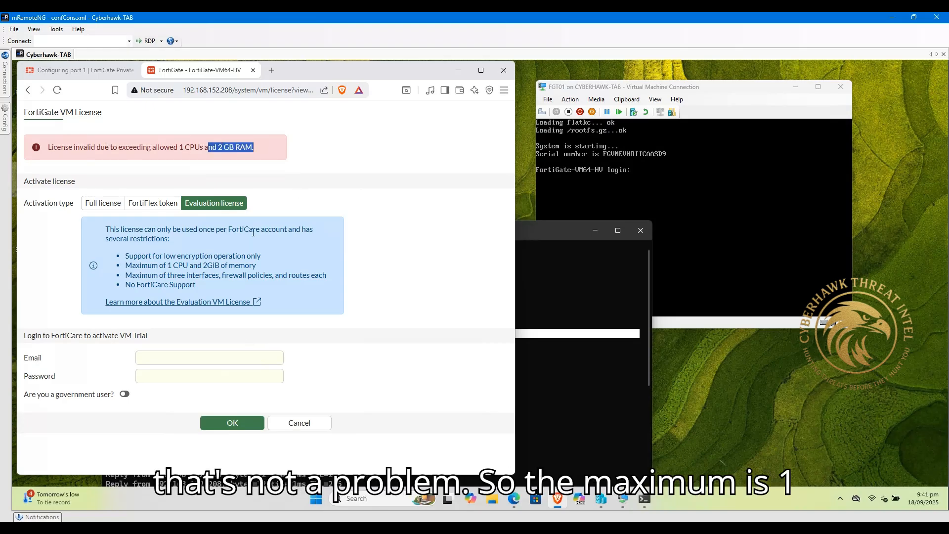
{"action": "left_click", "coordinate": [290, 204]}
{"action": "left_click_drag", "start_coordinate": [128, 267], "coordinate": [256, 266]}
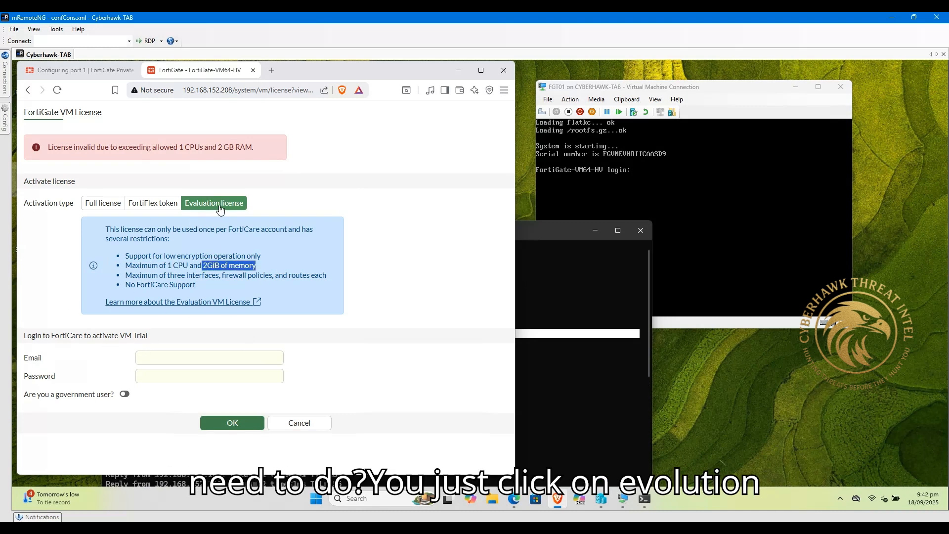
{"action": "left_click", "coordinate": [160, 356]}
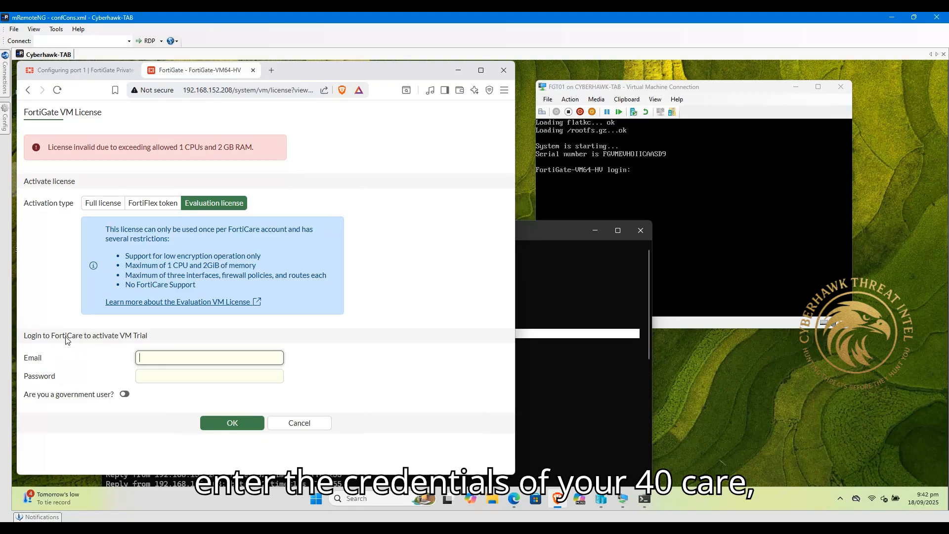
{"action": "left_click_drag", "start_coordinate": [55, 336], "coordinate": [96, 338]}
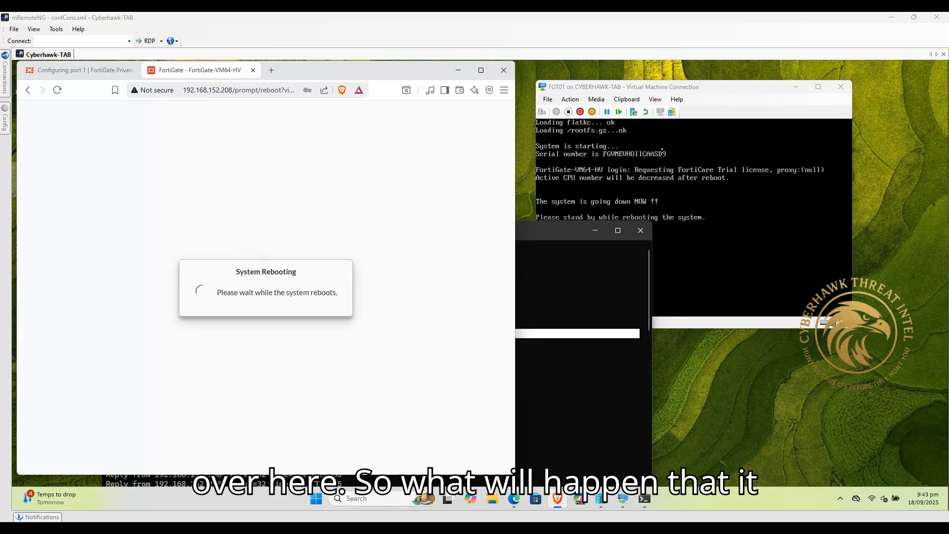
Check the reboot on the FGT01 console and open the root address 192.168.152.208 in place of the reboot page.
{"action": "left_click", "coordinate": [734, 93]}
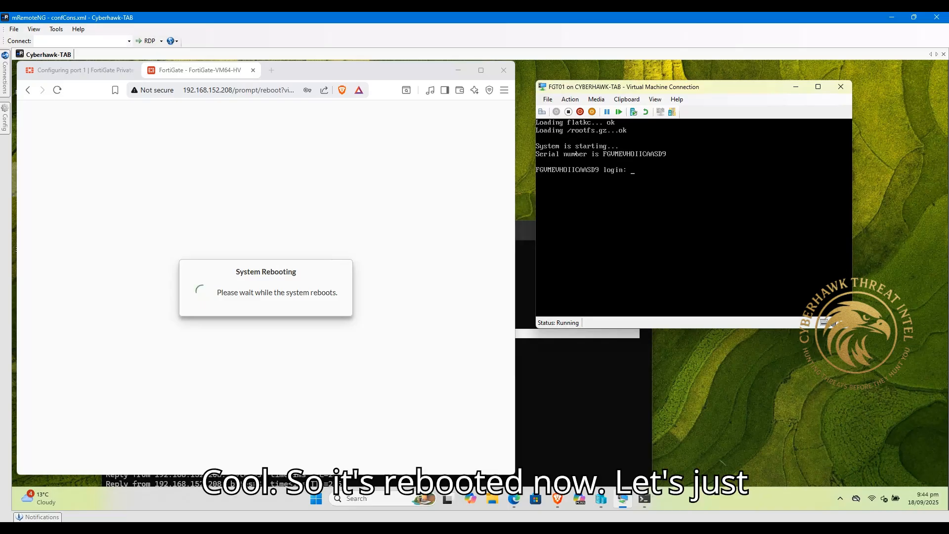
{"action": "left_click", "coordinate": [57, 91]}
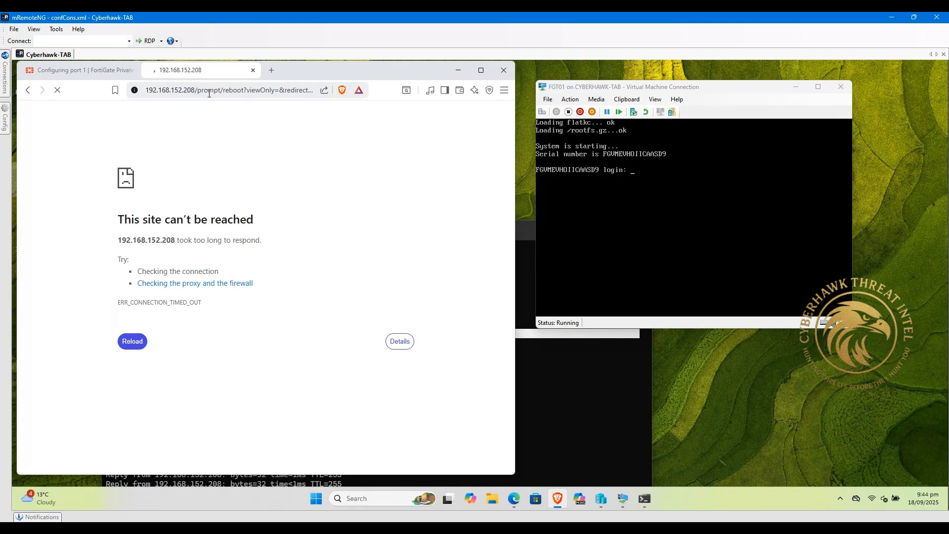
{"action": "left_click_drag", "start_coordinate": [196, 93], "coordinate": [316, 92]}
{"action": "key", "text": "BackSpace"}
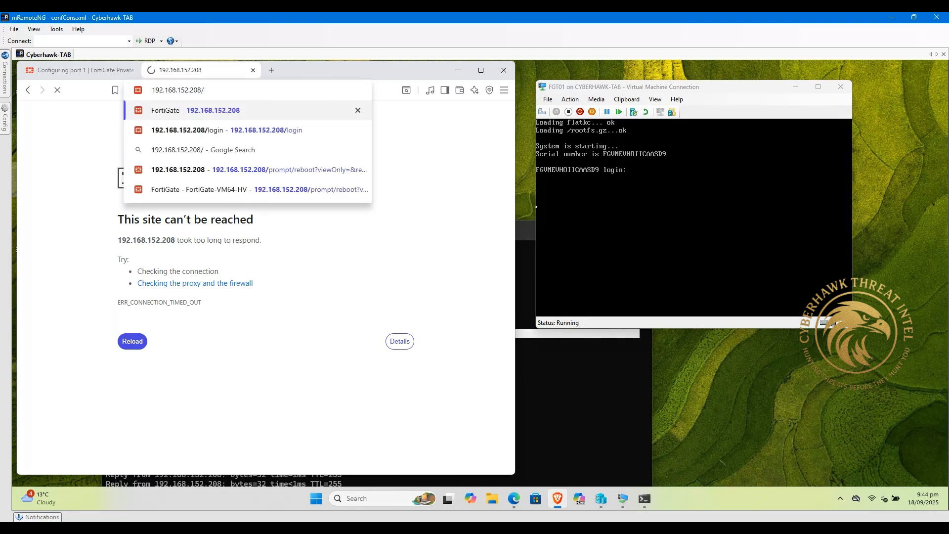
{"action": "key", "text": "Return"}
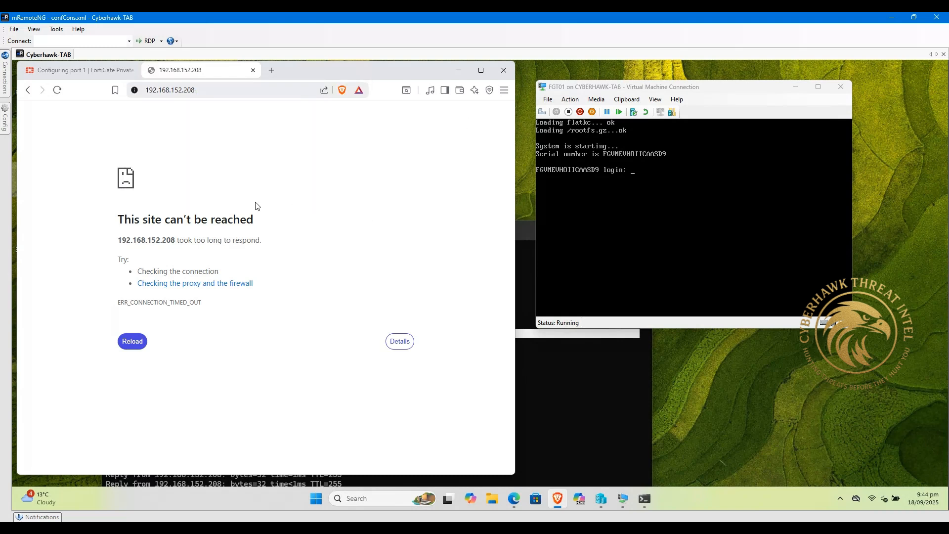
Reload the FortiGate address and proceed past the certificate warning to the login page.
{"action": "left_click", "coordinate": [58, 90]}
{"action": "left_click", "coordinate": [200, 92]}
{"action": "left_click", "coordinate": [57, 90]}
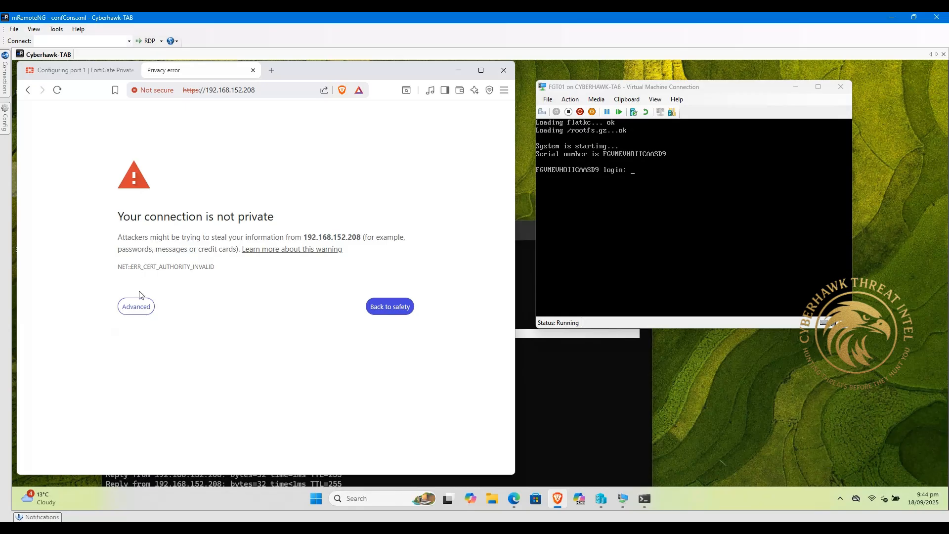
{"action": "left_click", "coordinate": [138, 305]}
{"action": "left_click", "coordinate": [197, 383]}
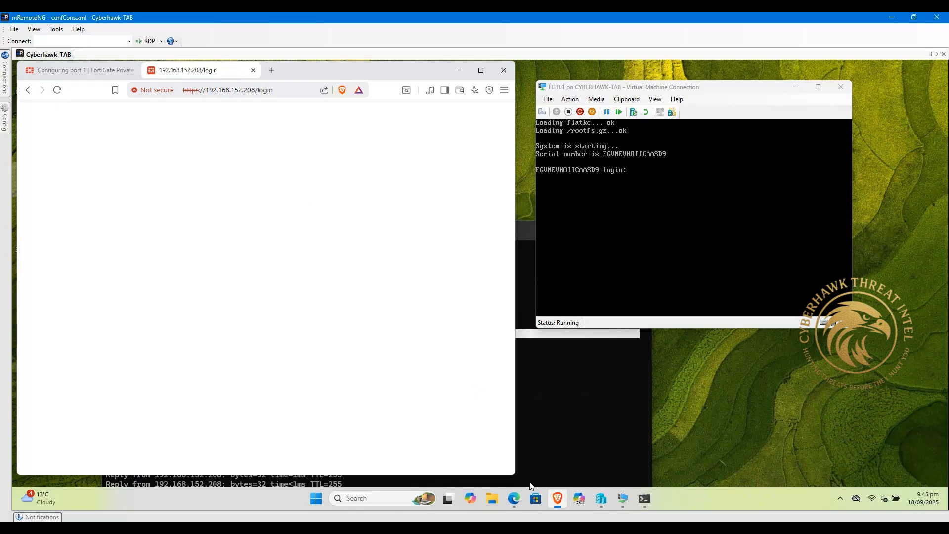
Switch to Edge and try to log in to the FortiGate as admin with the account password.
{"action": "left_click", "coordinate": [514, 498]}
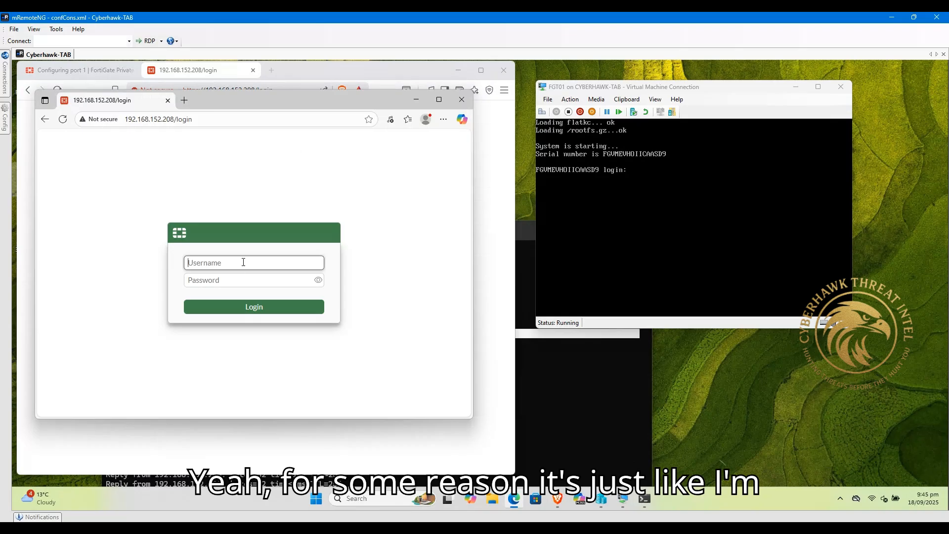
{"action": "type", "text": "sadmi"}
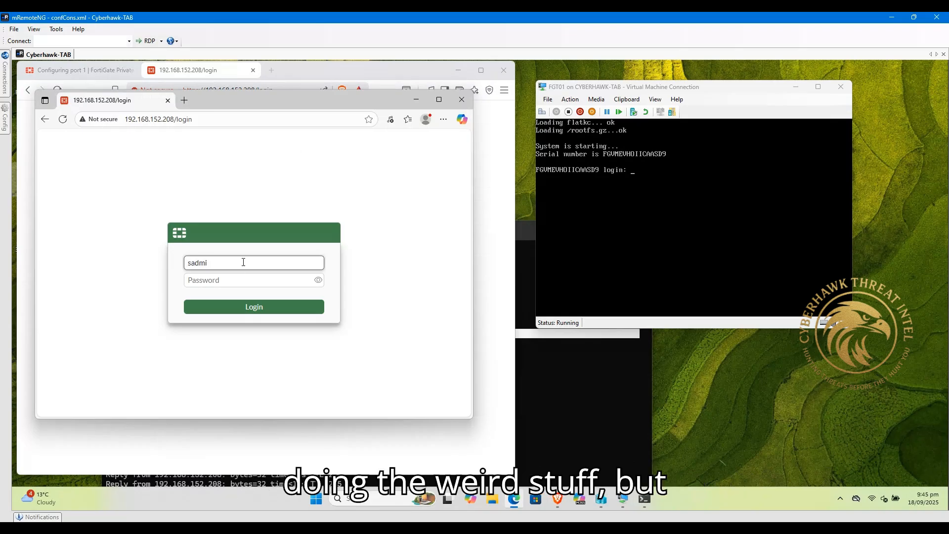
{"action": "key", "text": "BackSpace"}
{"action": "key", "text": "BackSpace"}
{"action": "key", "text": "BackSpace"}
{"action": "key", "text": "BackSpace"}
{"action": "key", "text": "BackSpace"}
{"action": "type", "text": "admin"}
{"action": "key", "text": "Tab"}
{"action": "type", "text": "•••"}
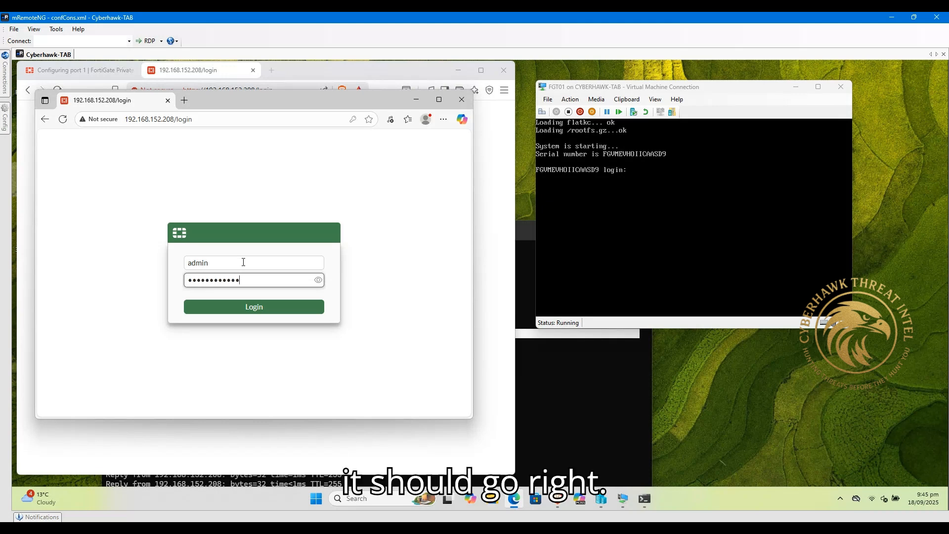
{"action": "key", "text": "Return"}
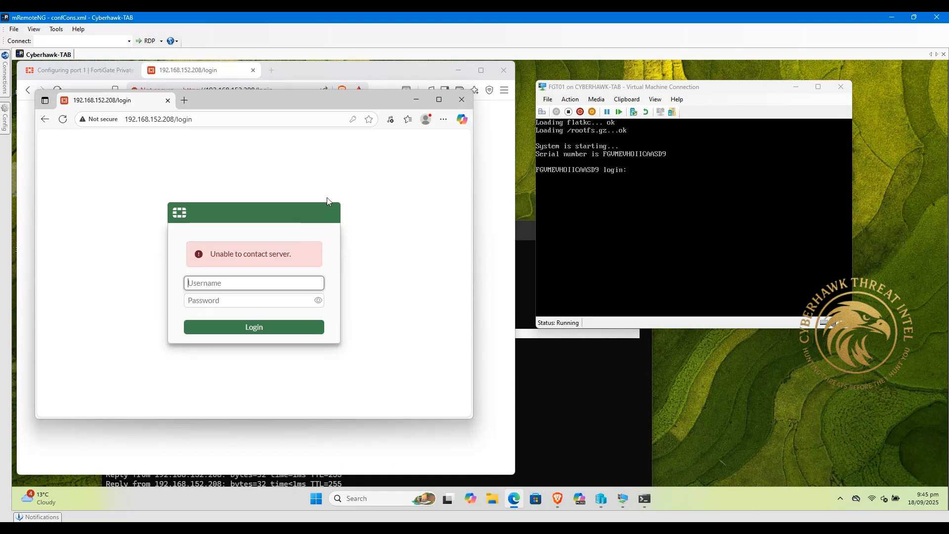
Reload the FortiGate login page in Edge, continue past the certificate warning, and move the Edge window clear of the Brave login form.
{"action": "left_click", "coordinate": [62, 121]}
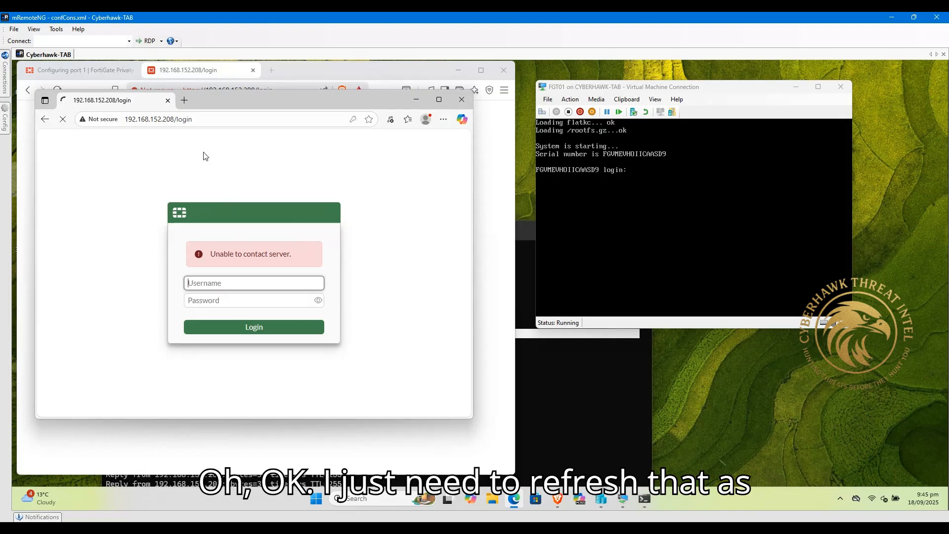
{"action": "left_click", "coordinate": [128, 323]}
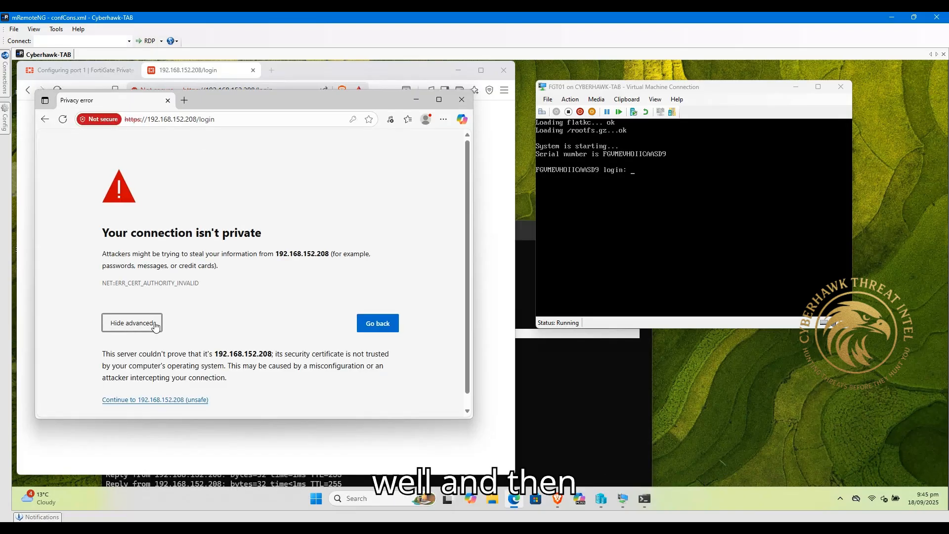
{"action": "scroll", "coordinate": [149, 346], "scroll_direction": "down", "scroll_amount": 1}
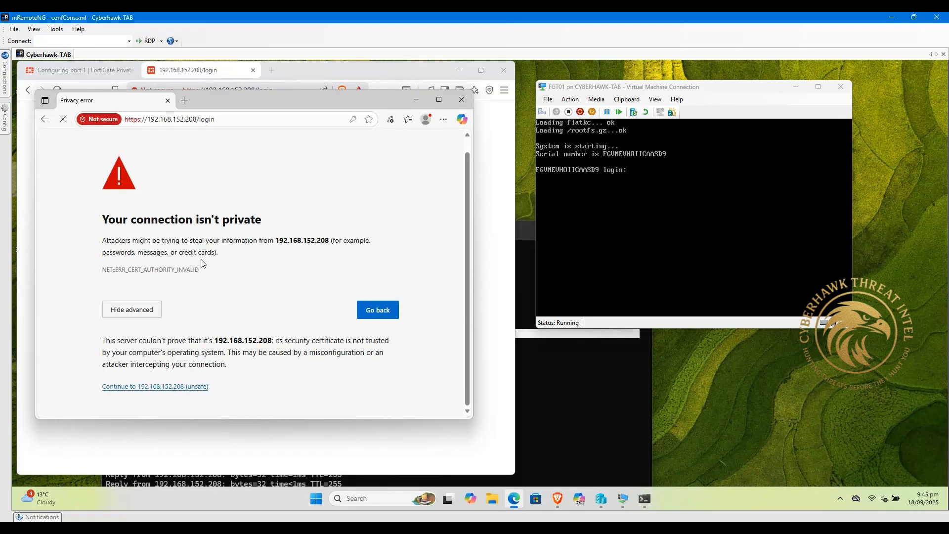
{"action": "left_click_drag", "start_coordinate": [262, 96], "coordinate": [630, 106]}
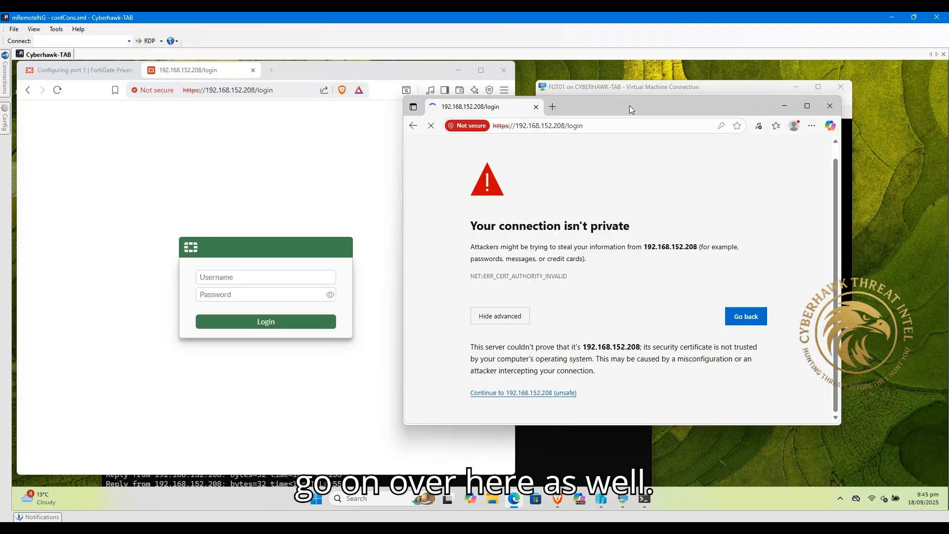
Switch to Brave and try to log in to the FortiGate as admin with the account password.
{"action": "left_click", "coordinate": [269, 282]}
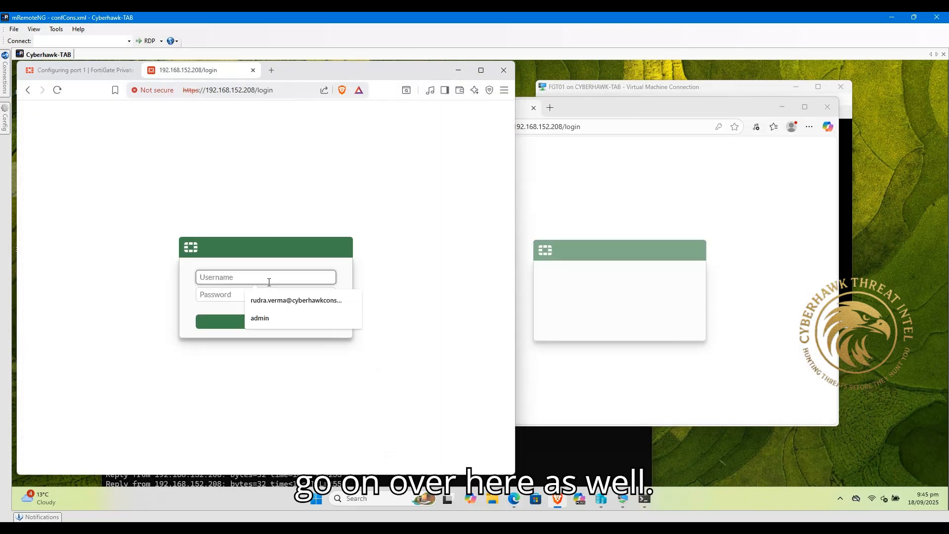
{"action": "type", "text": "admin"}
{"action": "key", "text": "Tab"}
{"action": "type", "text": "•••"}
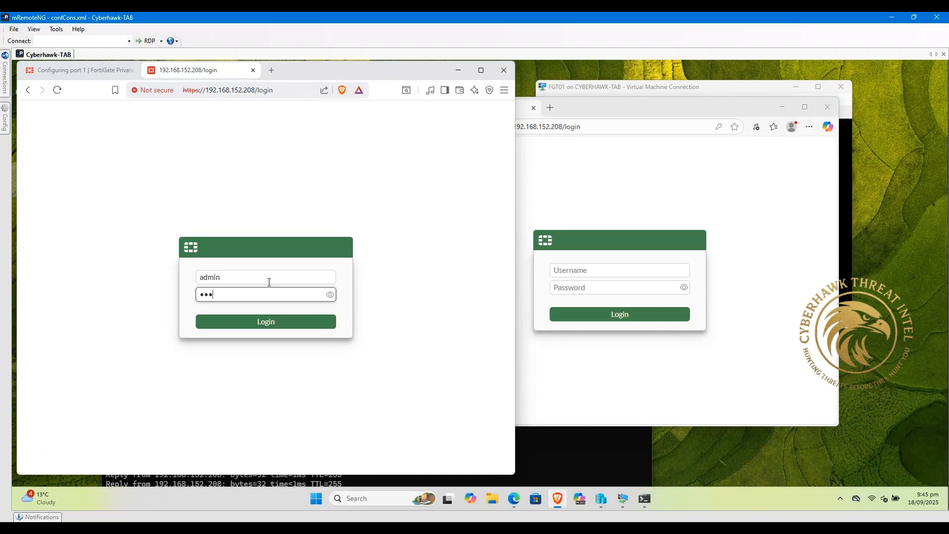
{"action": "type", "text": "••••••••"}
{"action": "key", "text": "Return"}
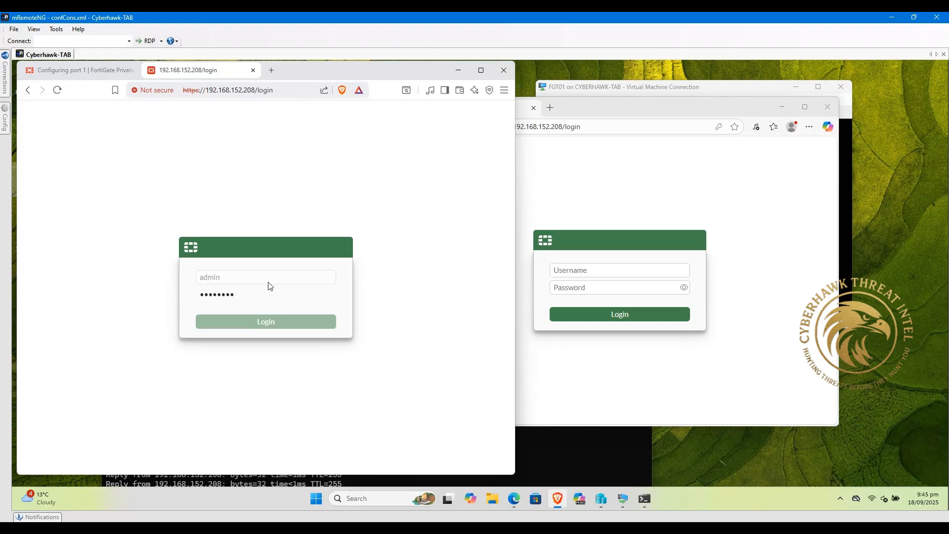
Retry the login in Brave using the saved username admin and the account password.
{"action": "left_click", "coordinate": [261, 297]}
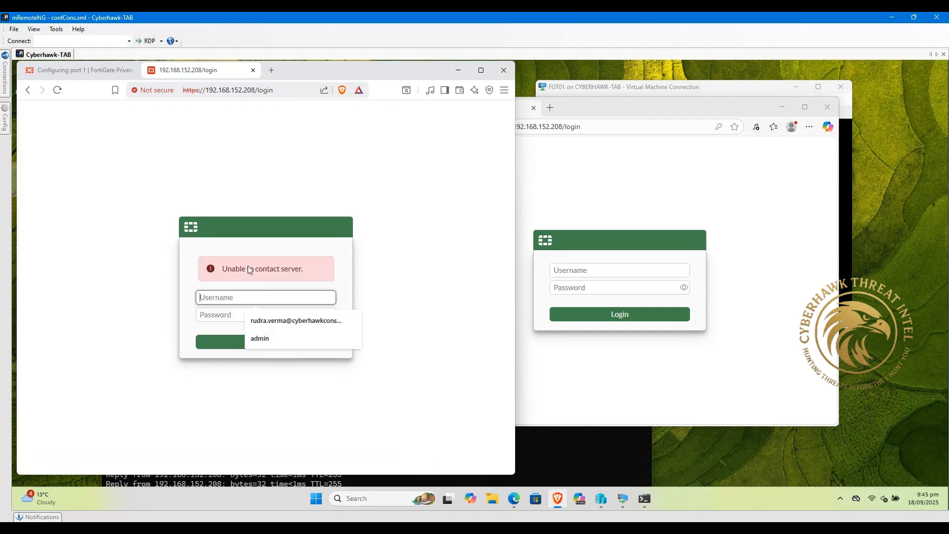
{"action": "left_click", "coordinate": [341, 337]}
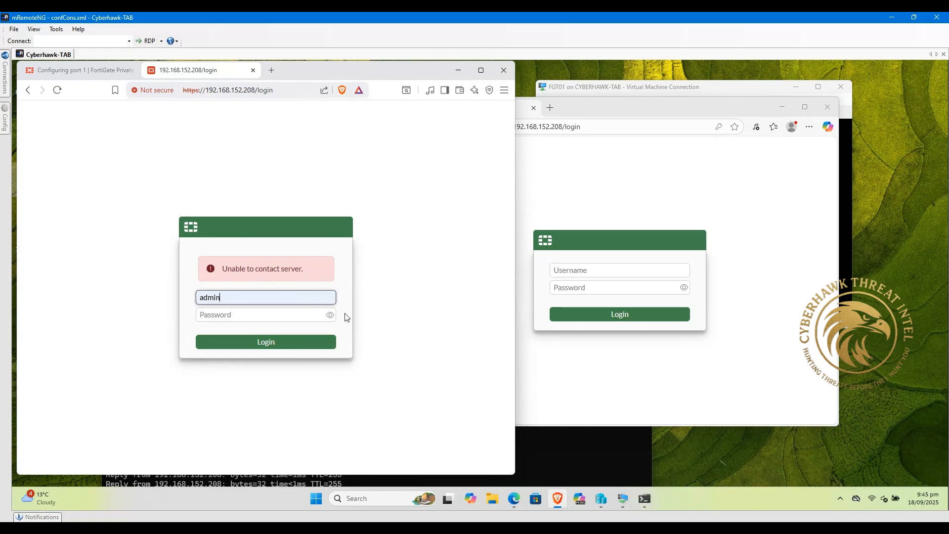
{"action": "left_click", "coordinate": [262, 316]}
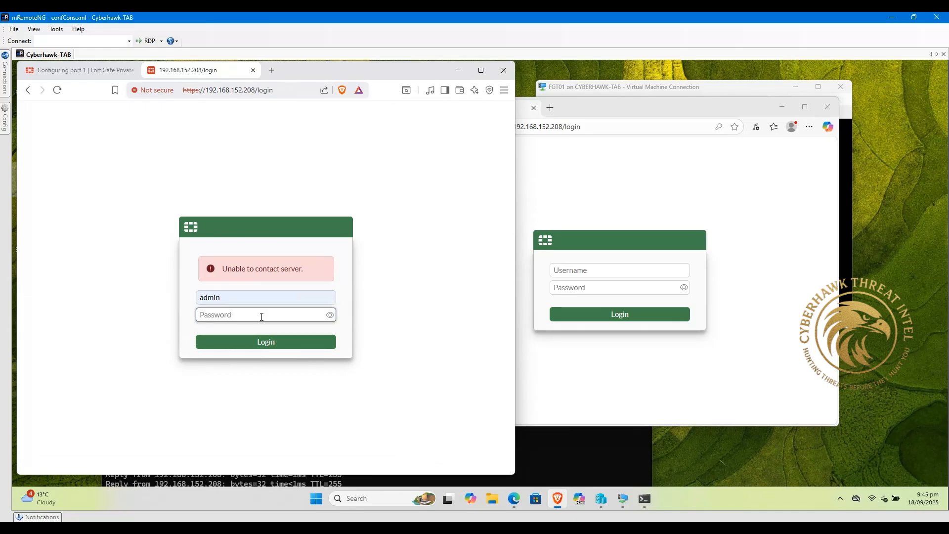
{"action": "type", "text": "••••••••••••"}
{"action": "key", "text": "Return"}
Log in to the FortiGate in Edge as admin with the account password, moving the Edge window off the VM console.
{"action": "left_click", "coordinate": [553, 272]}
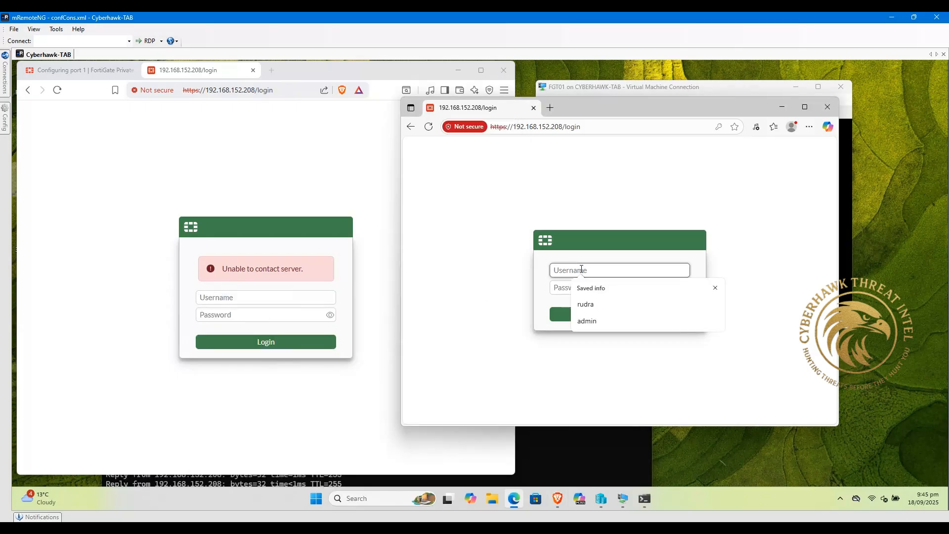
{"action": "type", "text": "admin"}
{"action": "key", "text": "Tab"}
{"action": "type", "text": "•"}
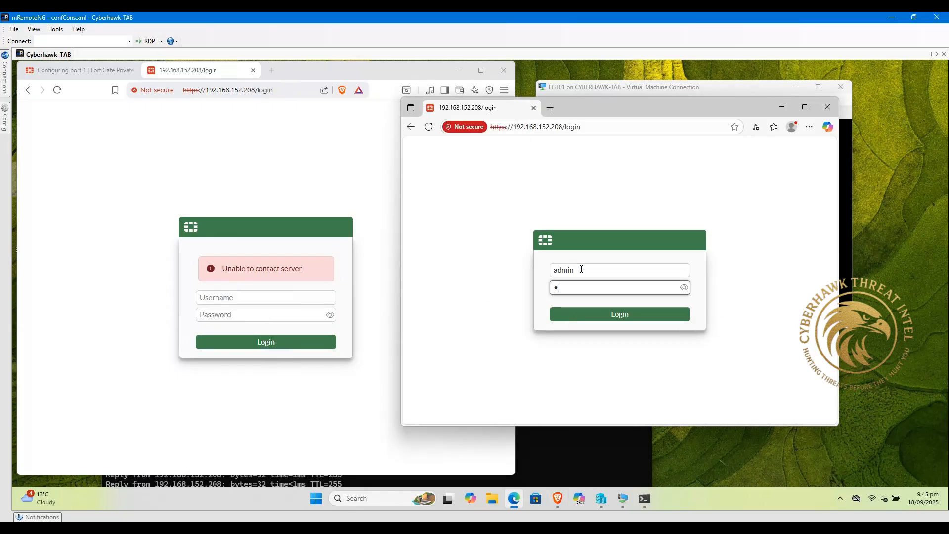
{"action": "type", "text": "•••••••••••"}
{"action": "key", "text": "Return"}
{"action": "left_click_drag", "start_coordinate": [603, 111], "coordinate": [235, 70]}
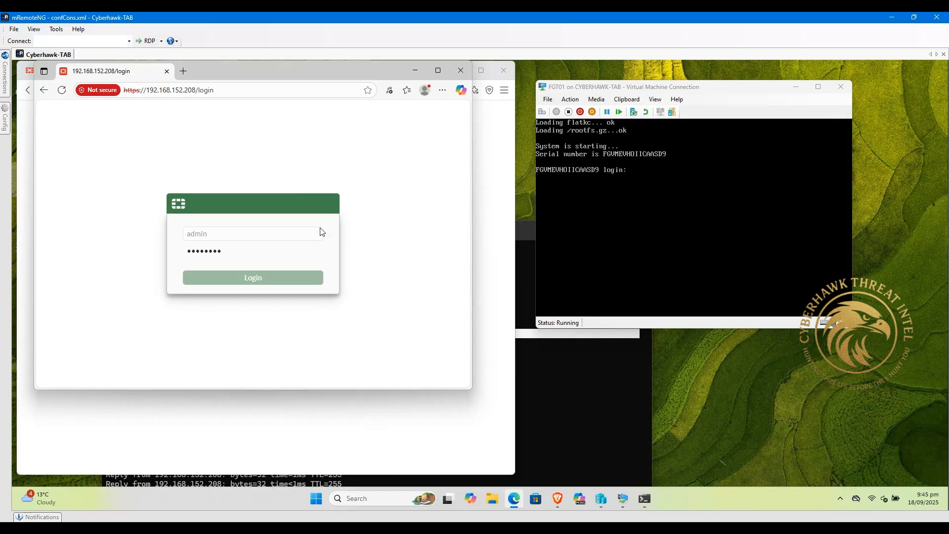
{"action": "left_click", "coordinate": [286, 284]}
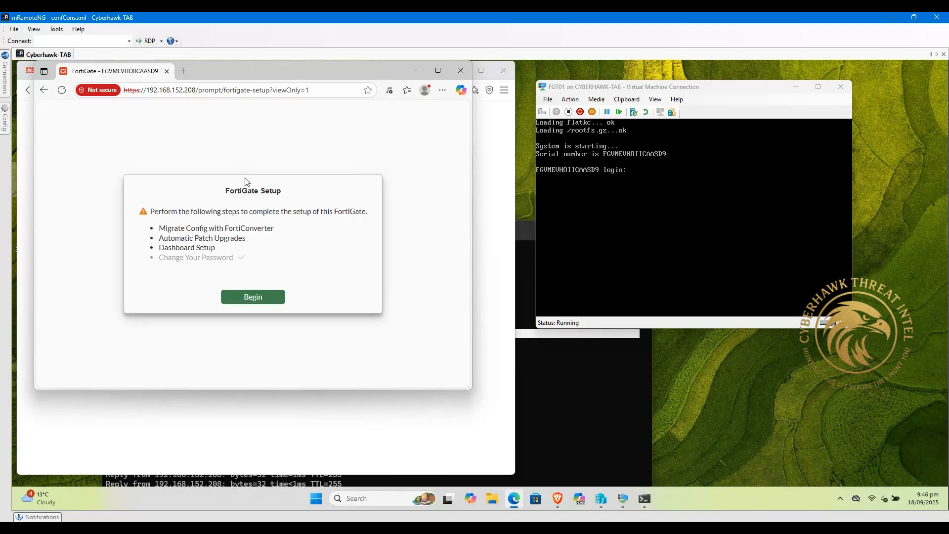
Review the setup task list, begin the FortiGate setup in a maximized window, and postpone the FortiConverter config migration.
{"action": "left_click_drag", "start_coordinate": [151, 212], "coordinate": [279, 230]}
{"action": "left_click", "coordinate": [220, 250]}
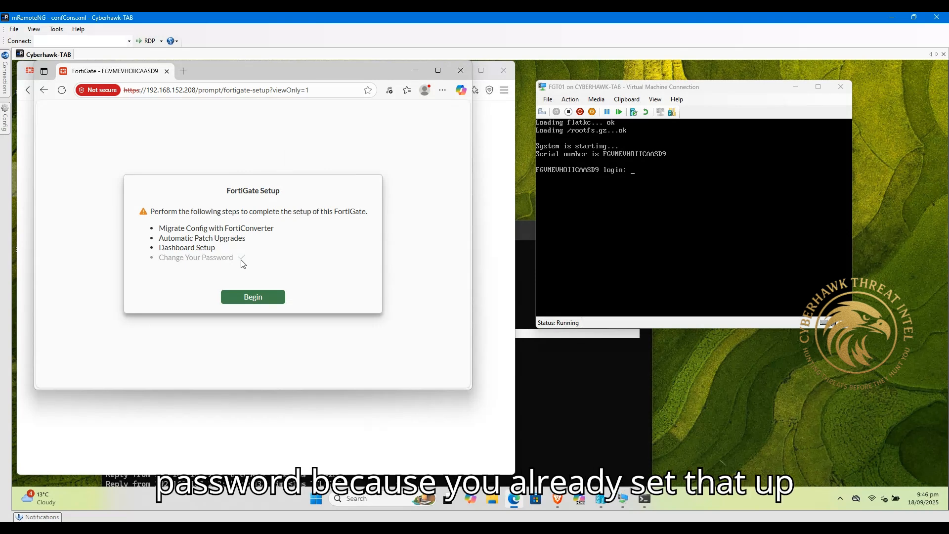
{"action": "left_click_drag", "start_coordinate": [168, 247], "coordinate": [266, 240]}
{"action": "left_click", "coordinate": [197, 226]}
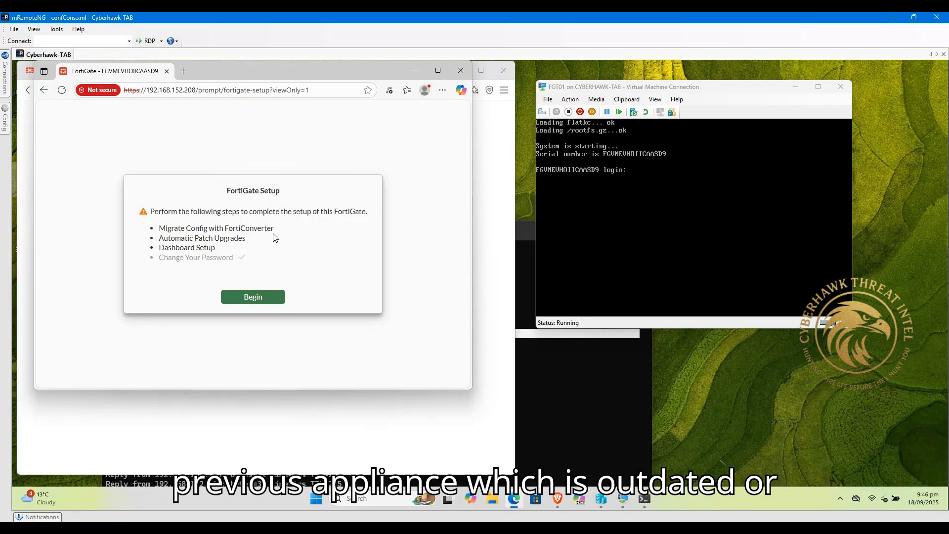
{"action": "left_click", "coordinate": [269, 299]}
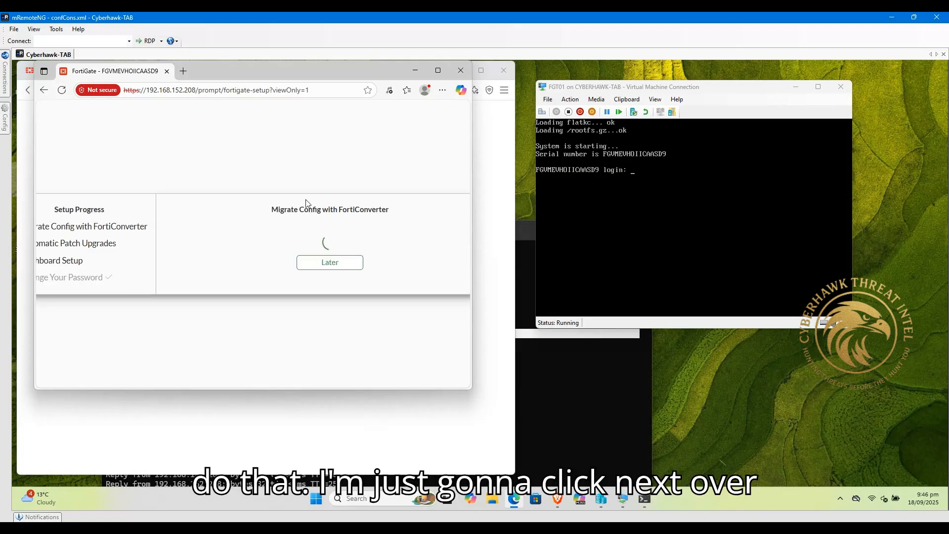
{"action": "left_click", "coordinate": [438, 70]}
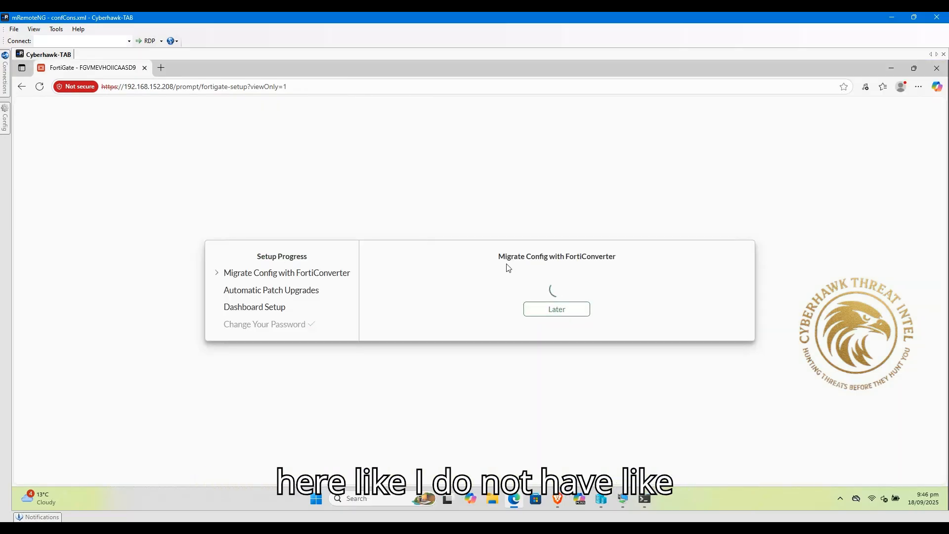
{"action": "left_click_drag", "start_coordinate": [505, 267], "coordinate": [618, 265]}
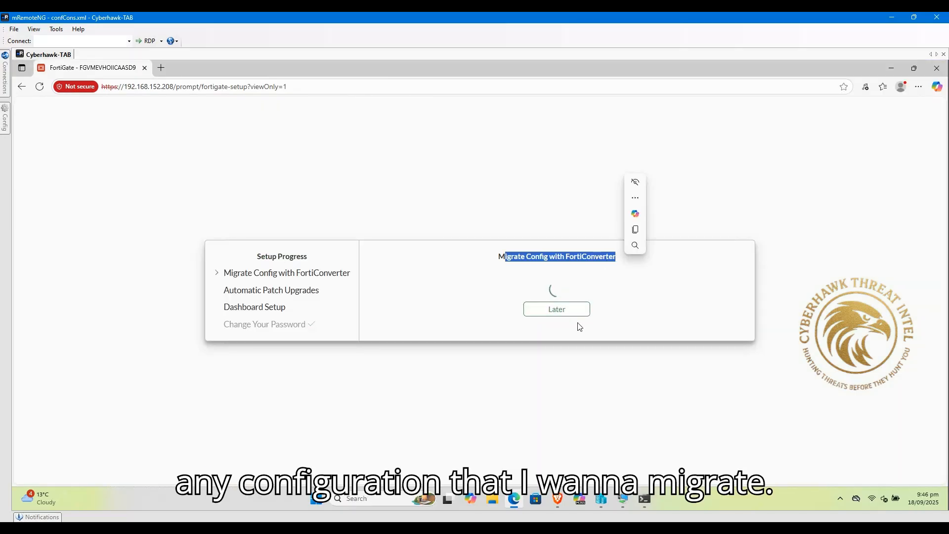
{"action": "left_click", "coordinate": [556, 310]}
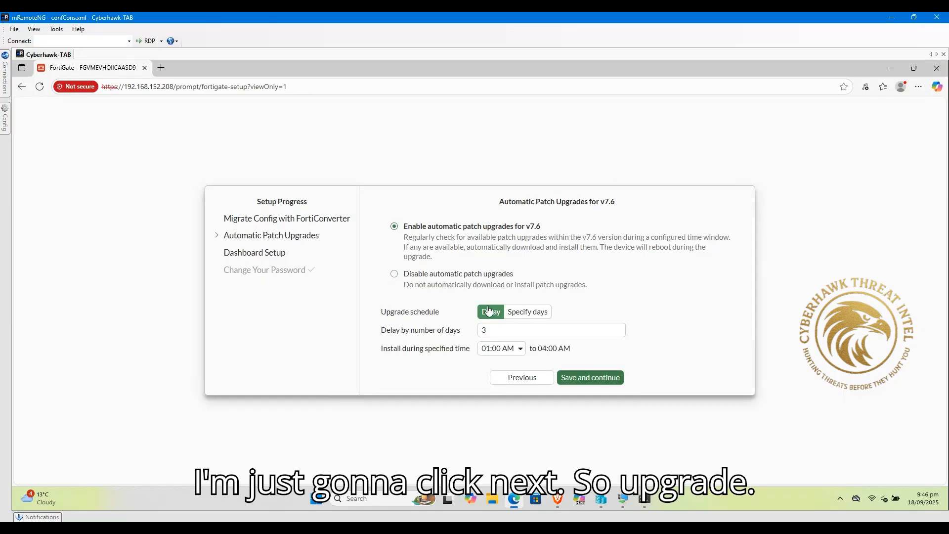
Disable automatic patch upgrades for v7.6 and acknowledge that the FortiGate will not update automatically.
{"action": "left_click", "coordinate": [446, 278]}
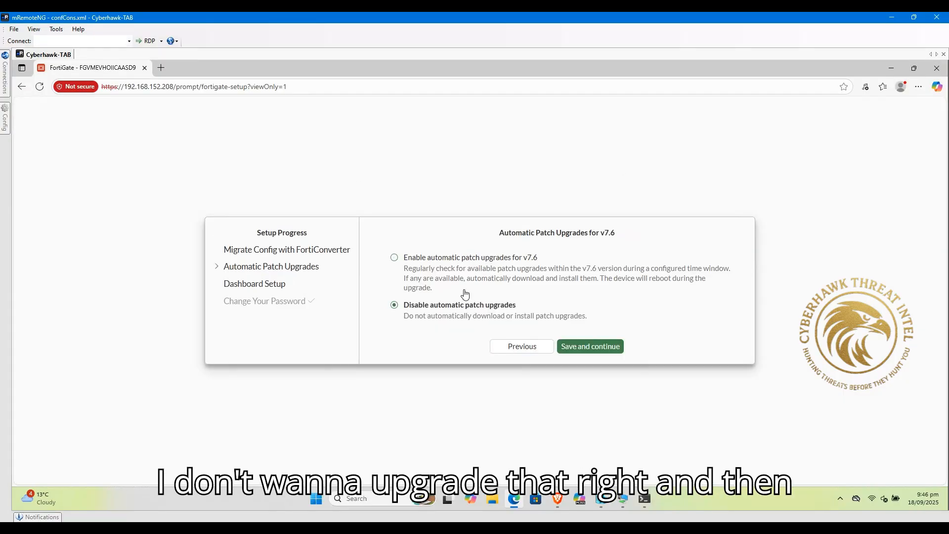
{"action": "left_click", "coordinate": [595, 351]}
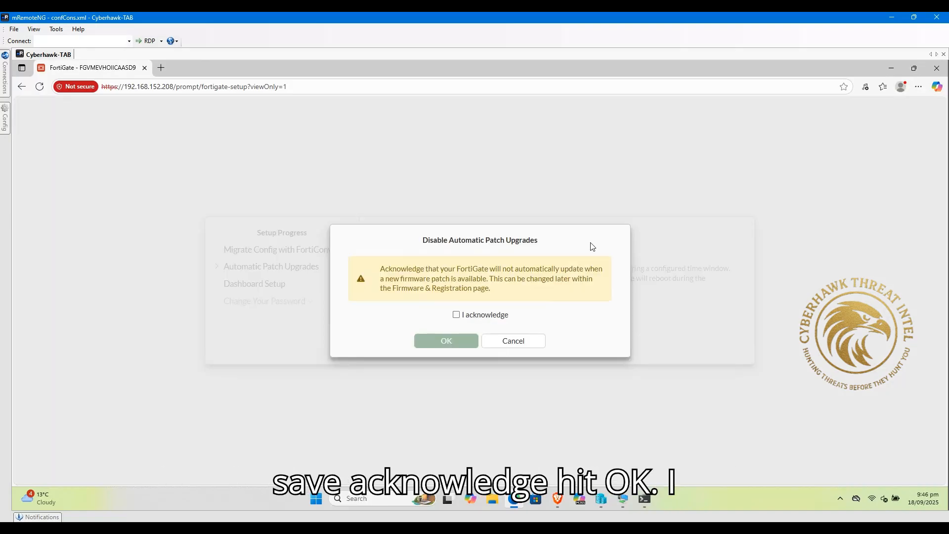
{"action": "left_click", "coordinate": [462, 316]}
{"action": "left_click", "coordinate": [450, 342]}
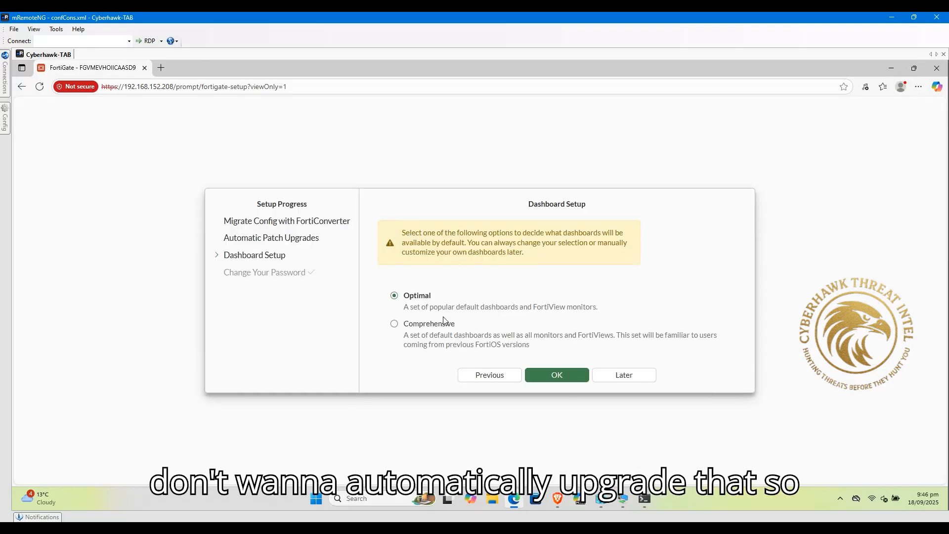
Choose the Comprehensive dashboard set to finish the setup and dismiss the FortiOS 7.6 release overview.
{"action": "left_click", "coordinate": [433, 325]}
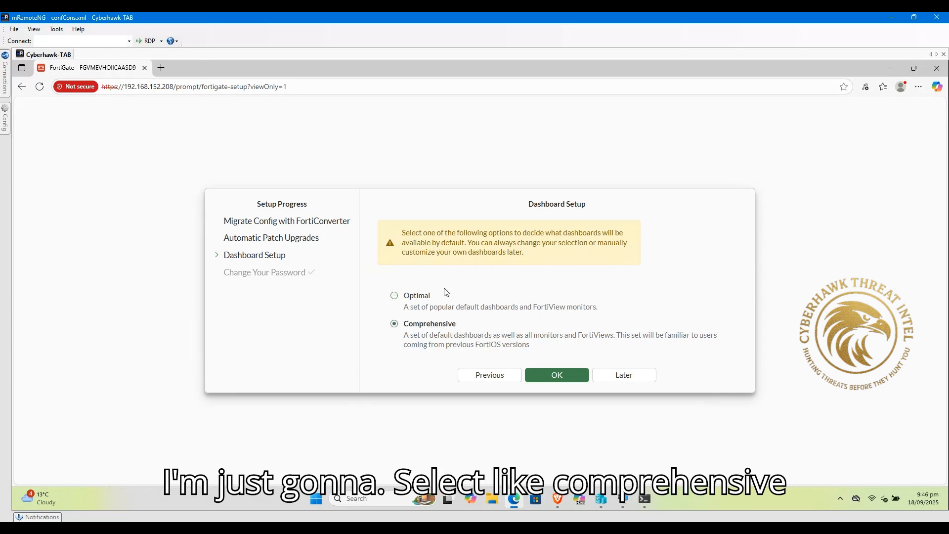
{"action": "left_click", "coordinate": [554, 374]}
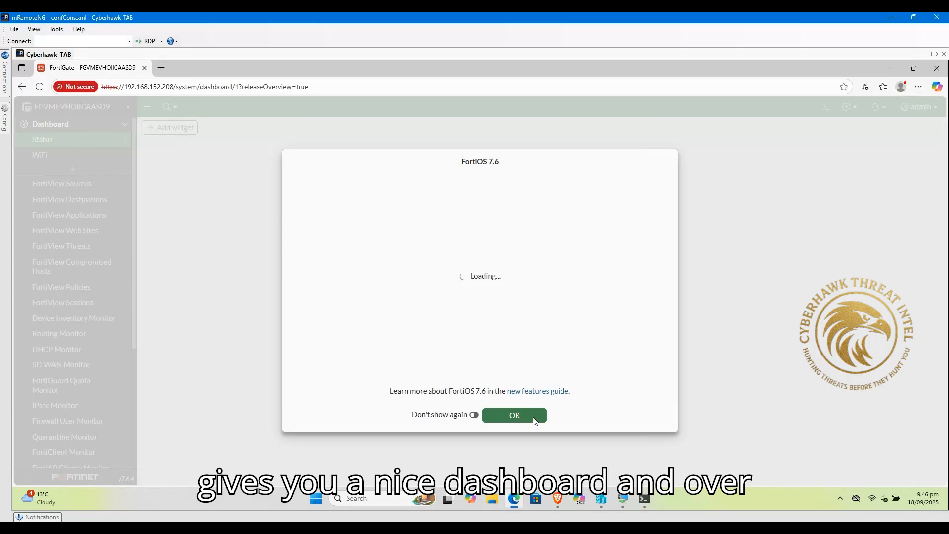
{"action": "left_click", "coordinate": [514, 415]}
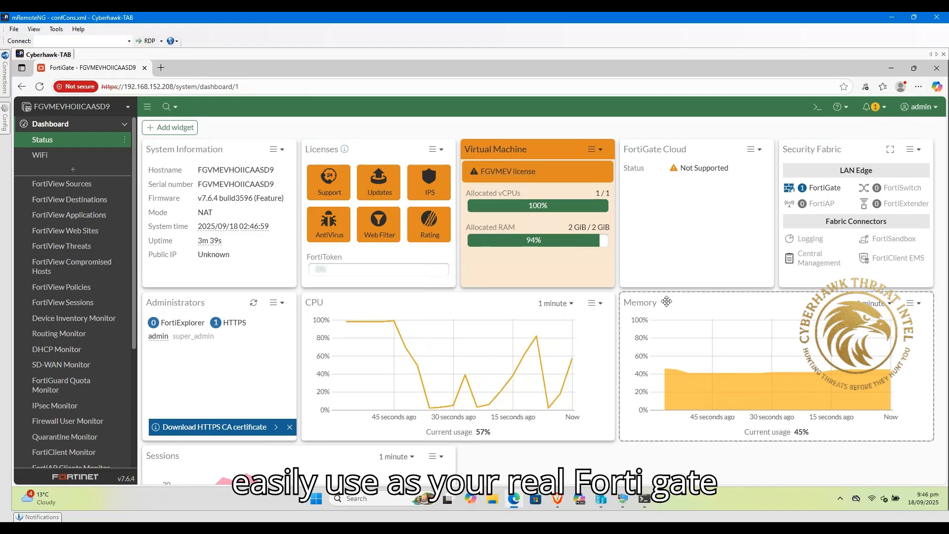
Review the Status dashboard's widgets, including CPU, Memory and Sessions, and the list of available monitors.
{"action": "scroll", "coordinate": [663, 296], "scroll_direction": "down", "scroll_amount": 2}
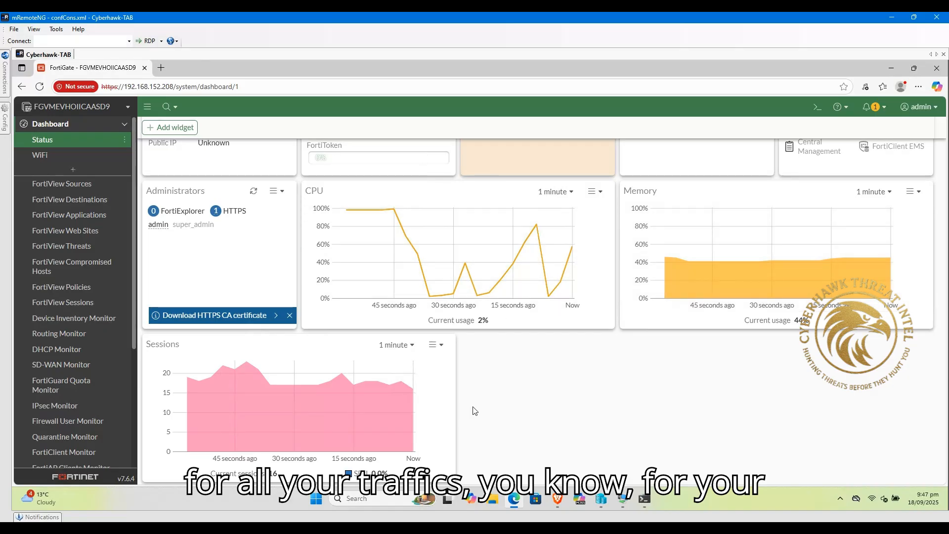
{"action": "scroll", "coordinate": [587, 357], "scroll_direction": "up", "scroll_amount": 2}
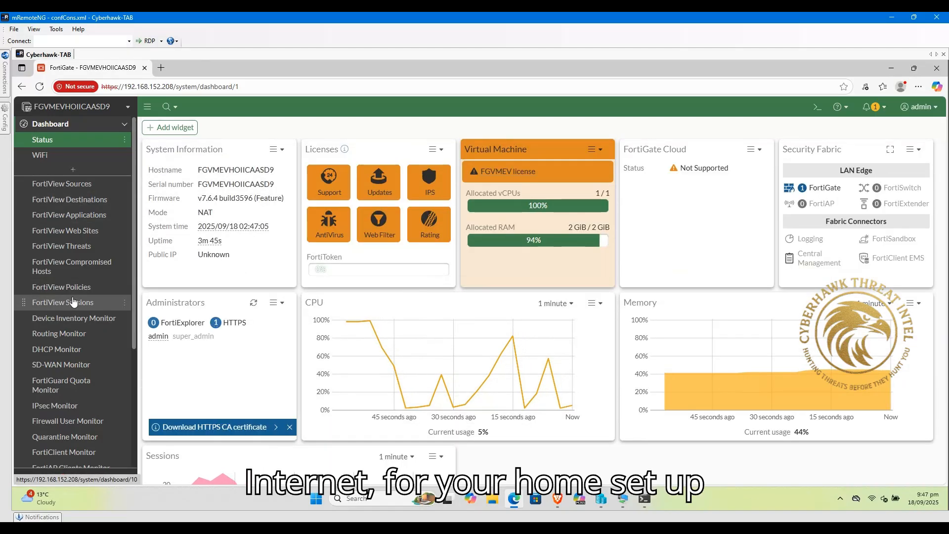
{"action": "scroll", "coordinate": [64, 304], "scroll_direction": "down", "scroll_amount": 3}
{"action": "scroll", "coordinate": [62, 370], "scroll_direction": "up", "scroll_amount": 3}
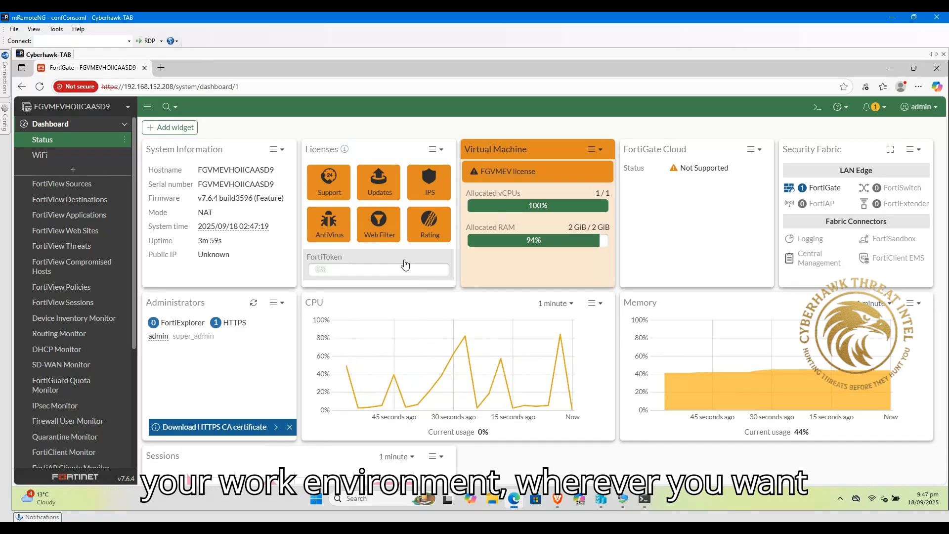
{"action": "mouse_move", "coordinate": [782, 355]}
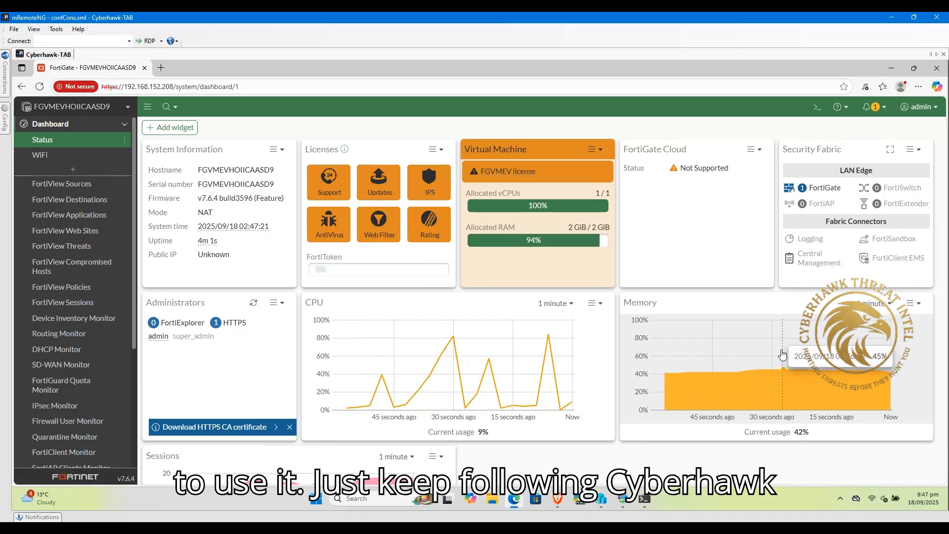